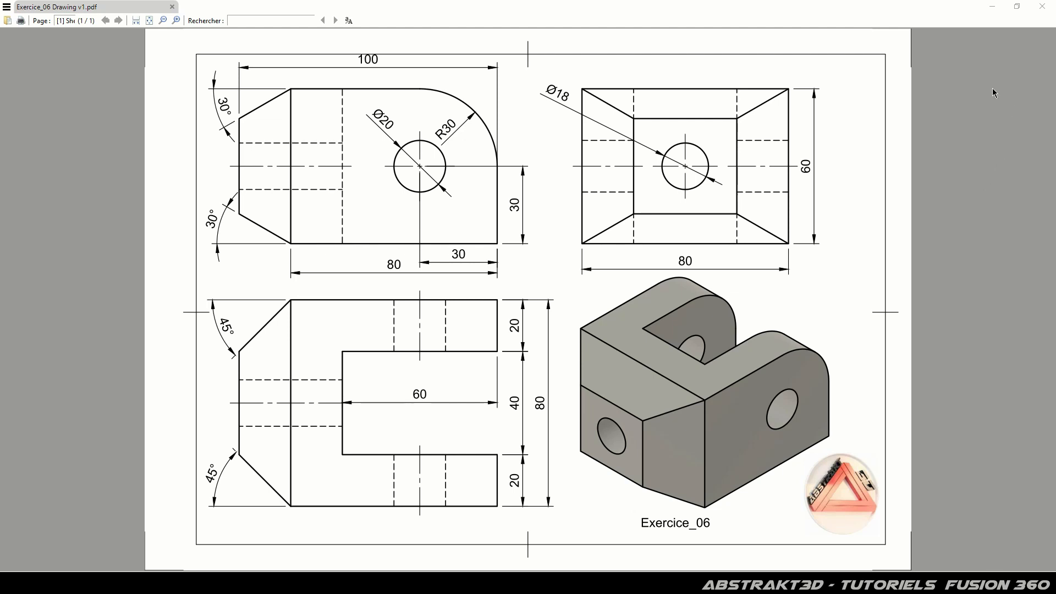
# Reduce the reference drawing to a small window over Fusion 360 and show the origin planes and axes in the model
pyautogui.click(1017, 6)
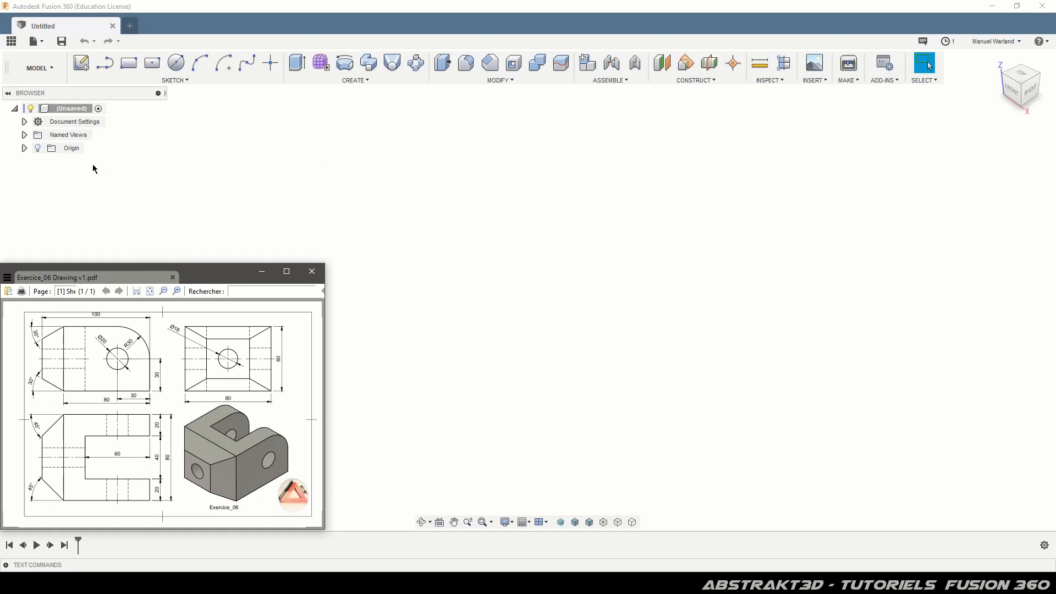
pyautogui.click(24, 148)
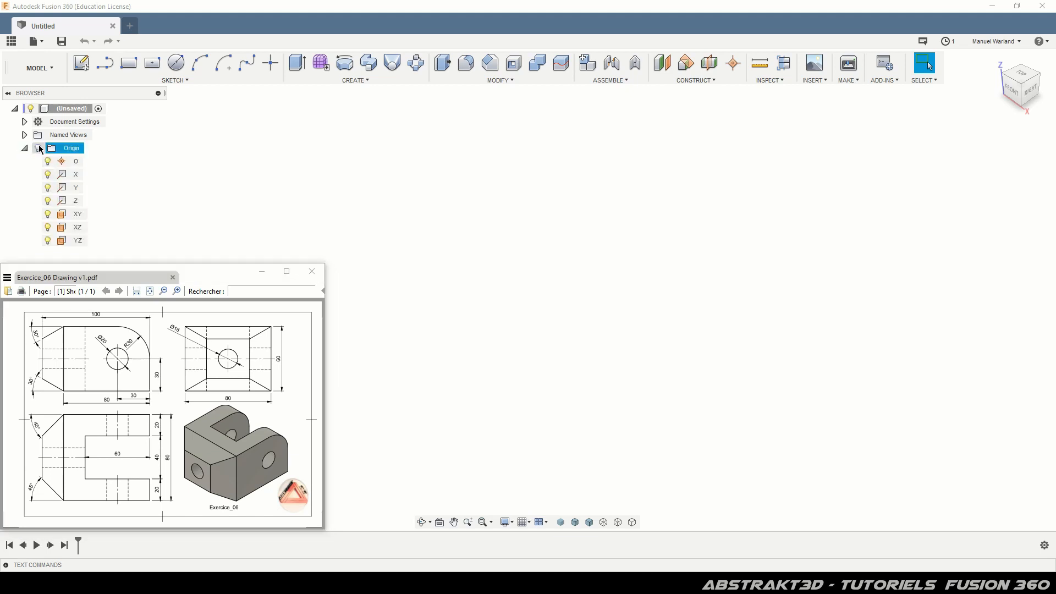
pyautogui.click(38, 149)
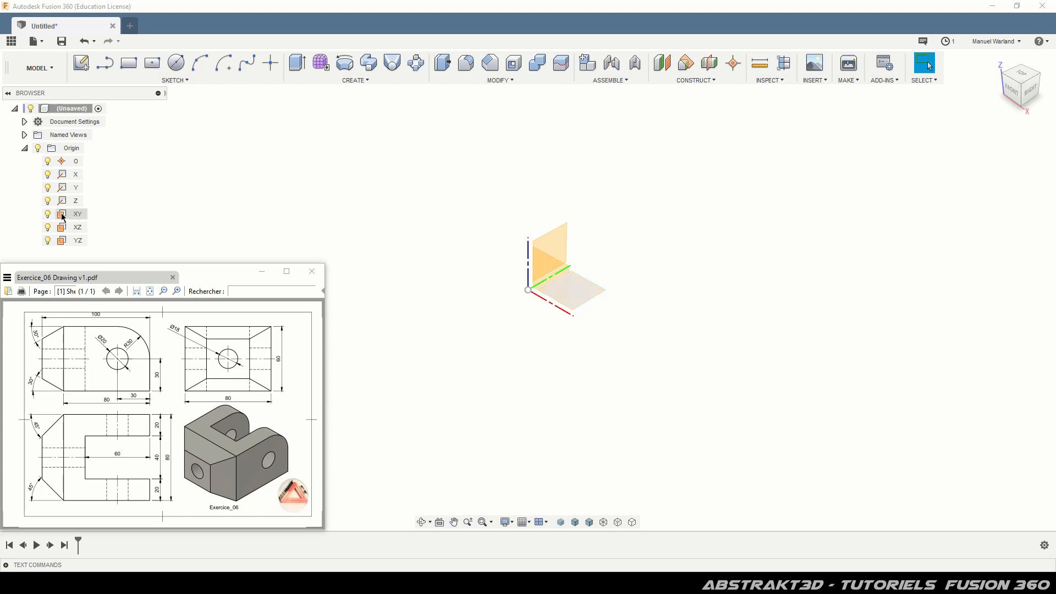
# Compare the XY and YZ origin planes with the part's views and orientation in the enlarged reference drawing
pyautogui.click(75, 217)
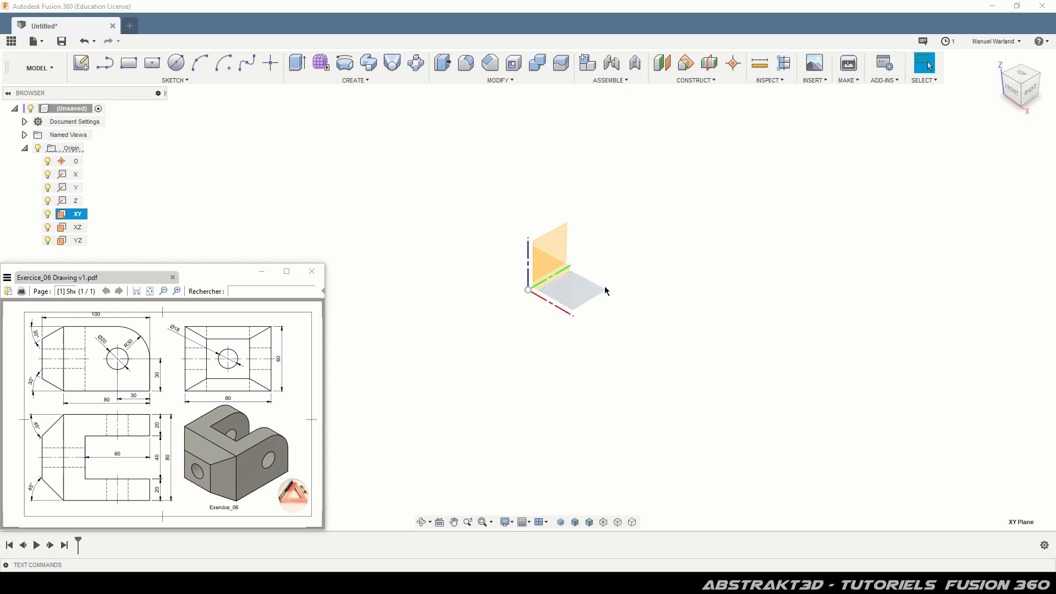
pyautogui.click(80, 242)
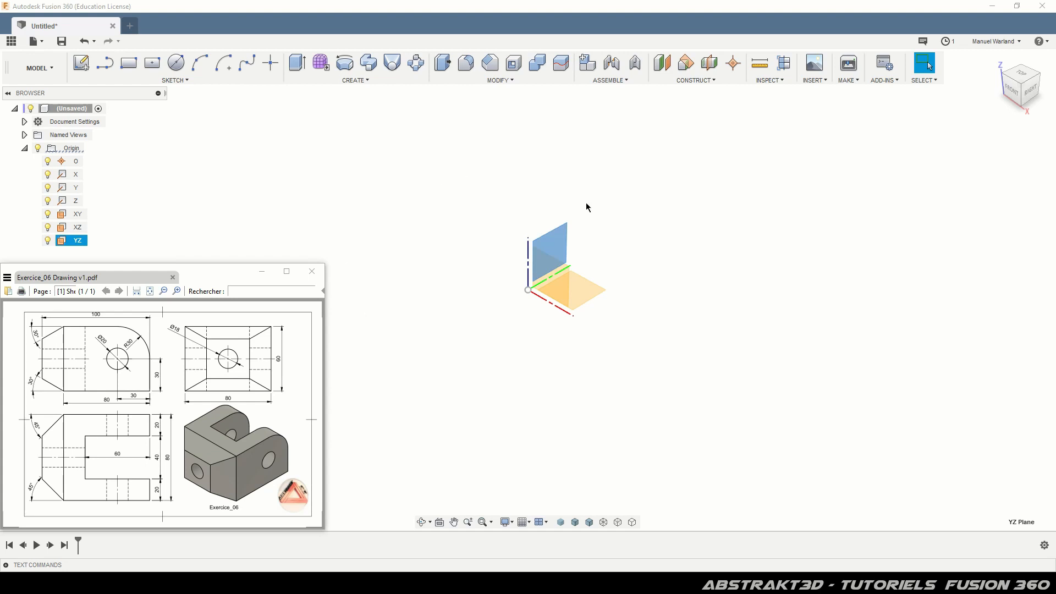
pyautogui.keyDown('ctrl'); pyautogui.click(593, 299); pyautogui.keyUp('ctrl')
pyautogui.click(287, 272)
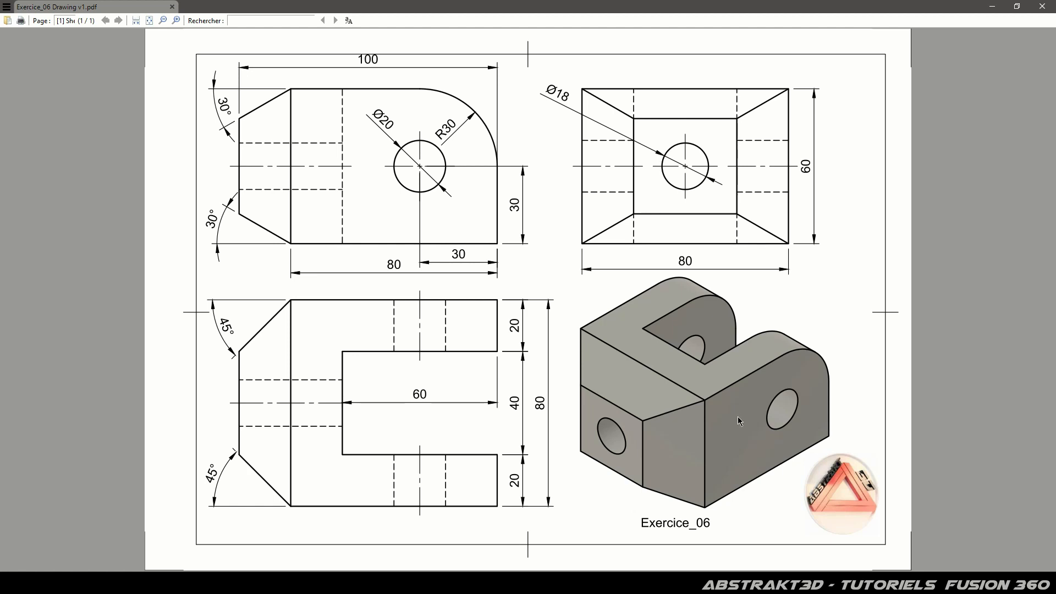
pyautogui.click(1017, 6)
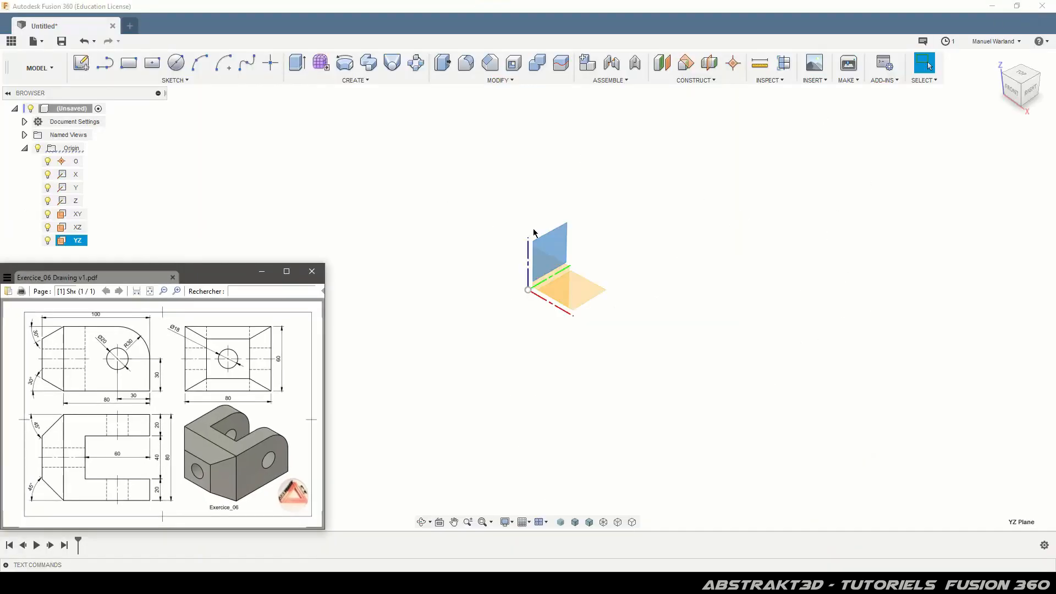
# Start a sketch on the YZ plane and draw a center rectangle at the origin, 60 mm high and 100 mm wide
pyautogui.click(561, 239)
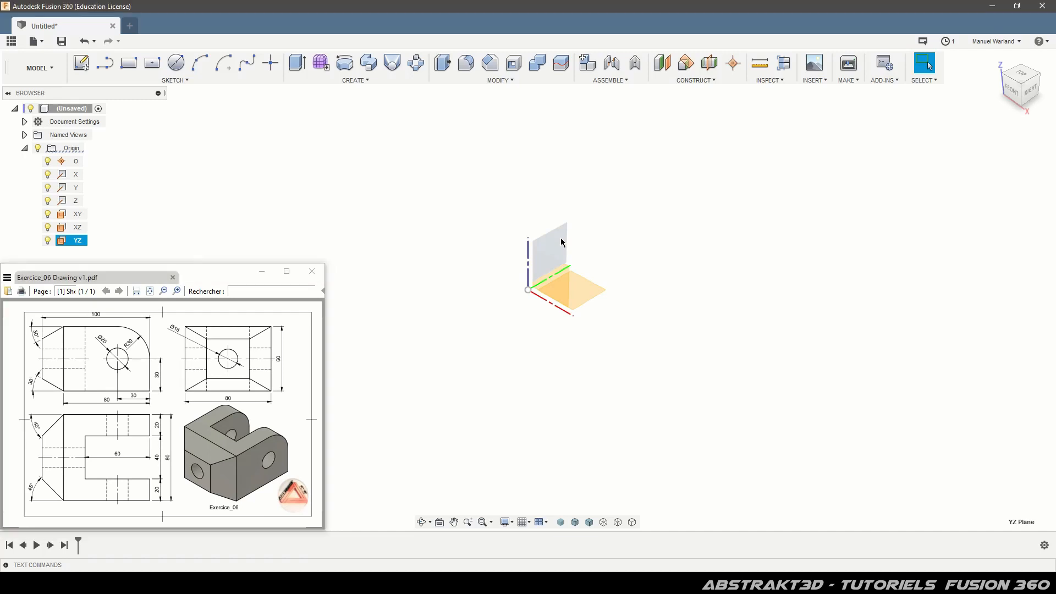
pyautogui.click(84, 65)
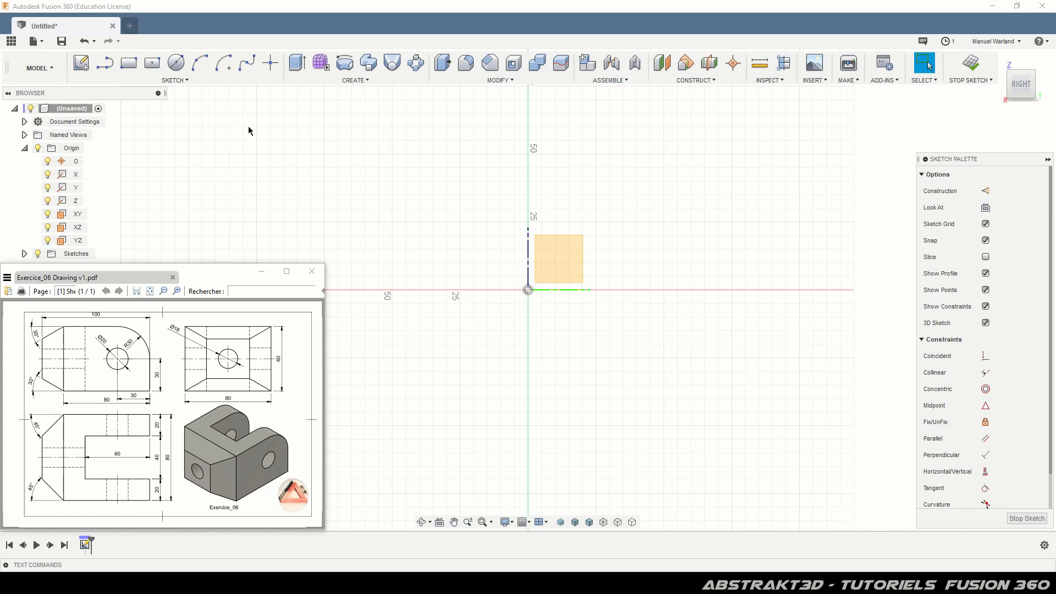
pyautogui.click(152, 64)
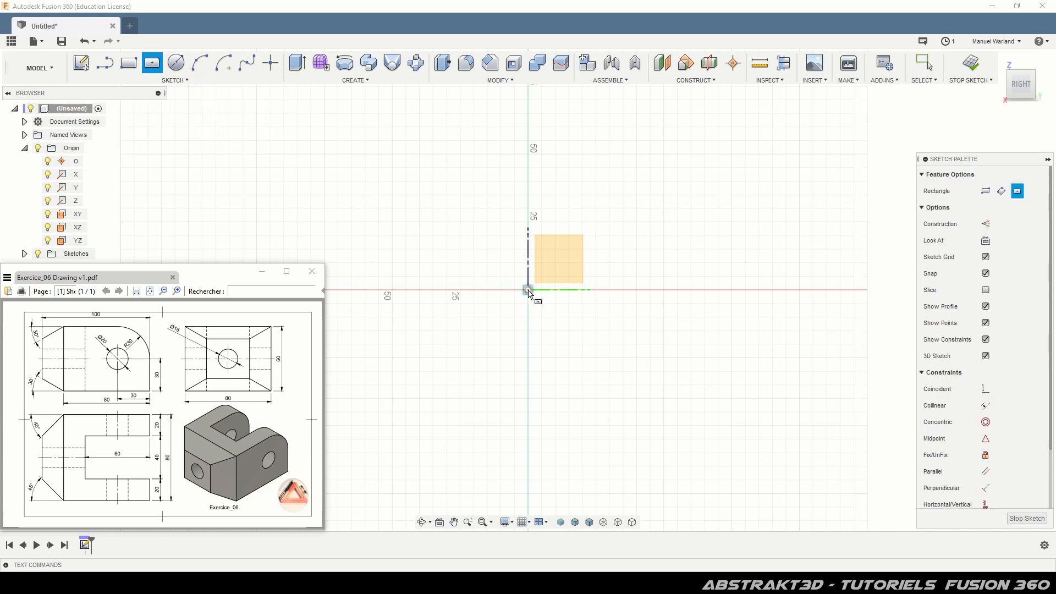
pyautogui.click(528, 290)
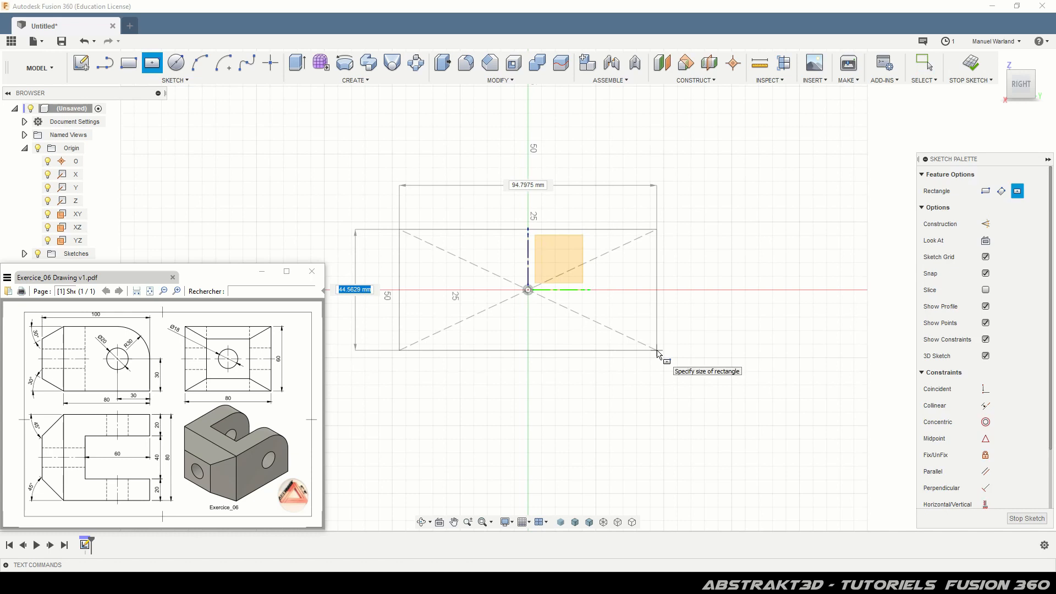
pyautogui.write('60')
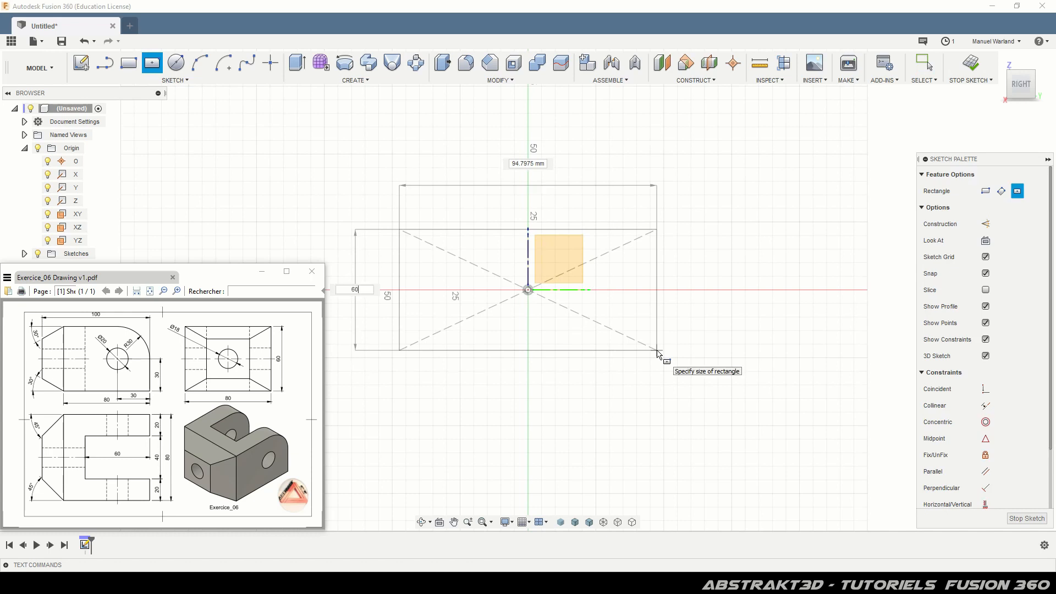
pyautogui.press('Tab')
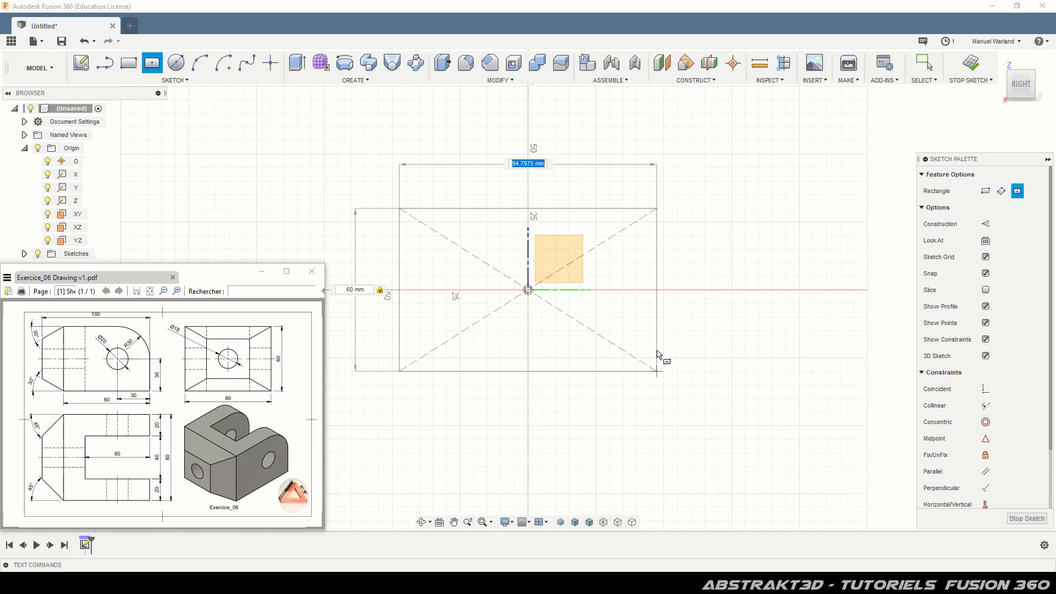
pyautogui.write('100')
pyautogui.press('Return')
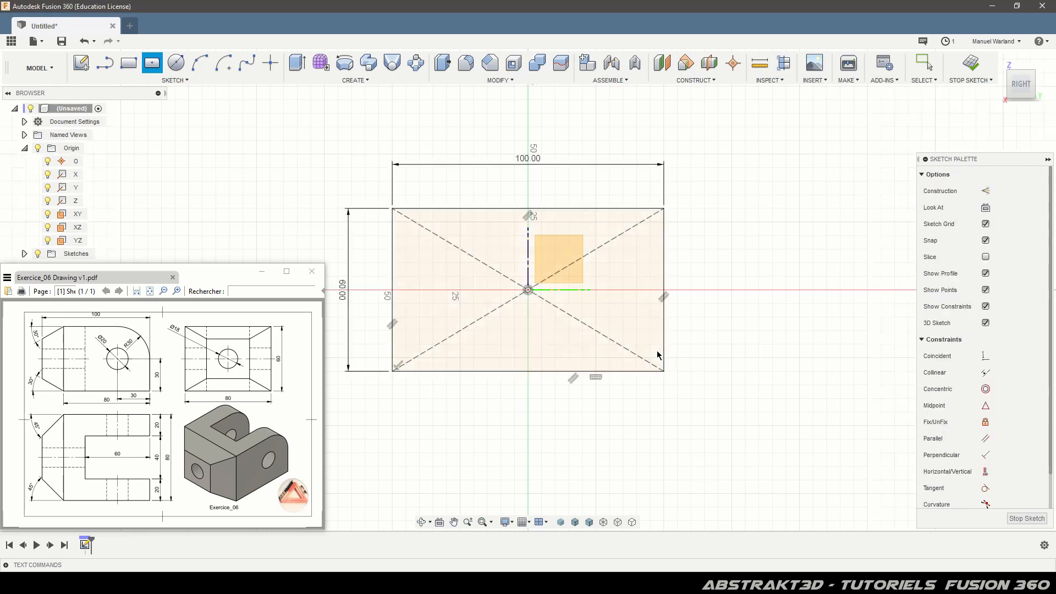
pyautogui.press('Escape')
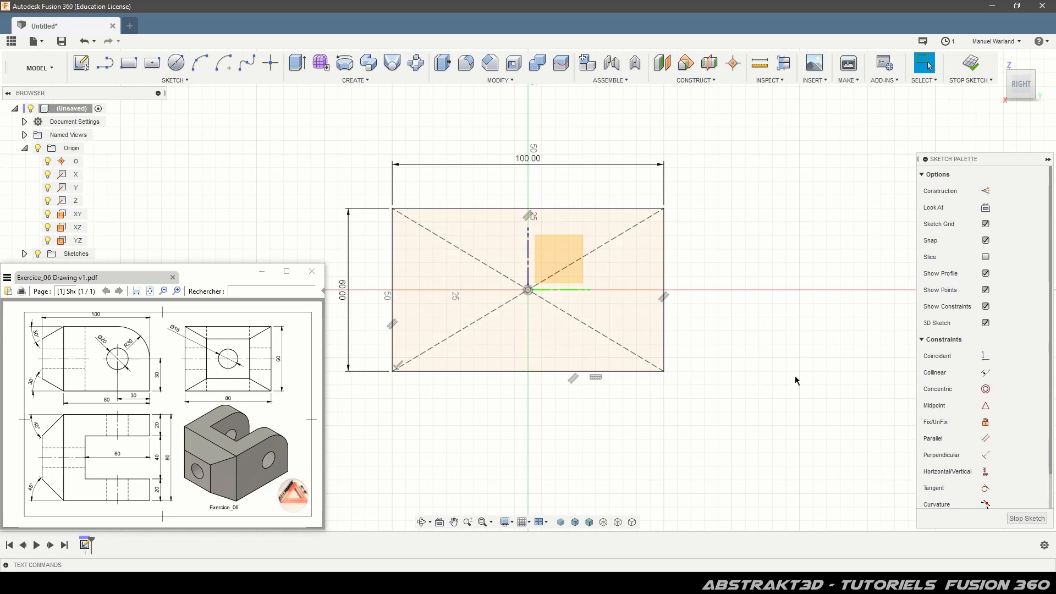
# Draw a horizontal line from the origin past the rectangle's right edge and convert it to a construction line
pyautogui.click(105, 64)
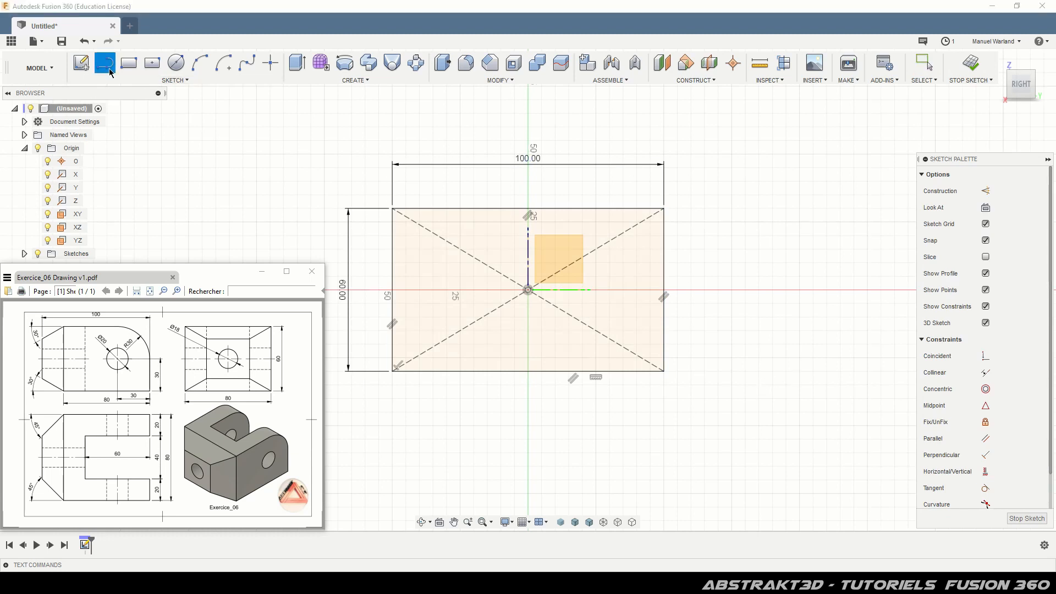
pyautogui.click(528, 290)
pyautogui.click(698, 290)
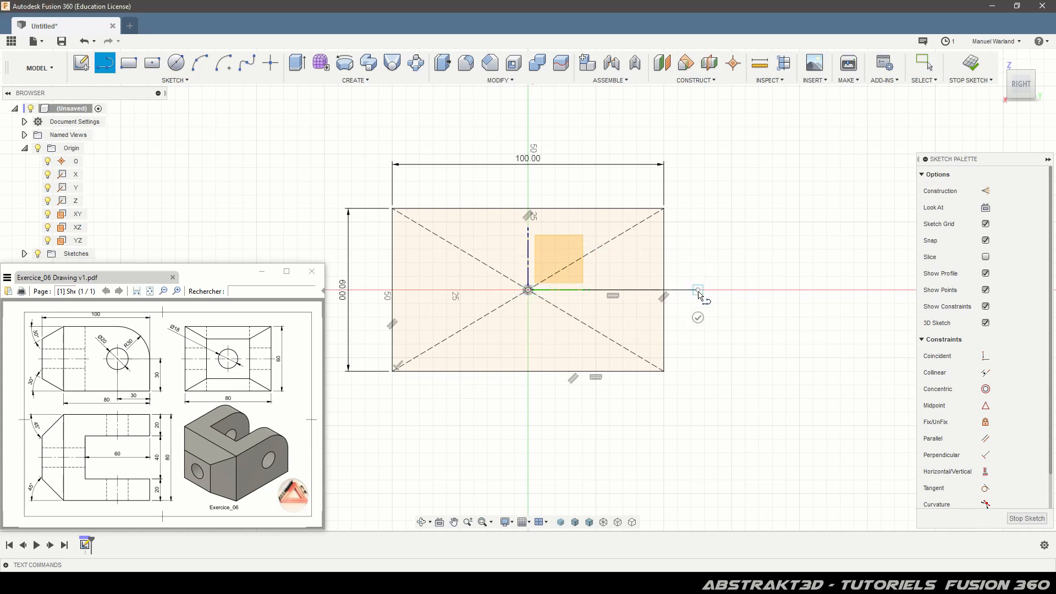
pyautogui.press('Escape')
pyautogui.press('Escape')
pyautogui.click(683, 298)
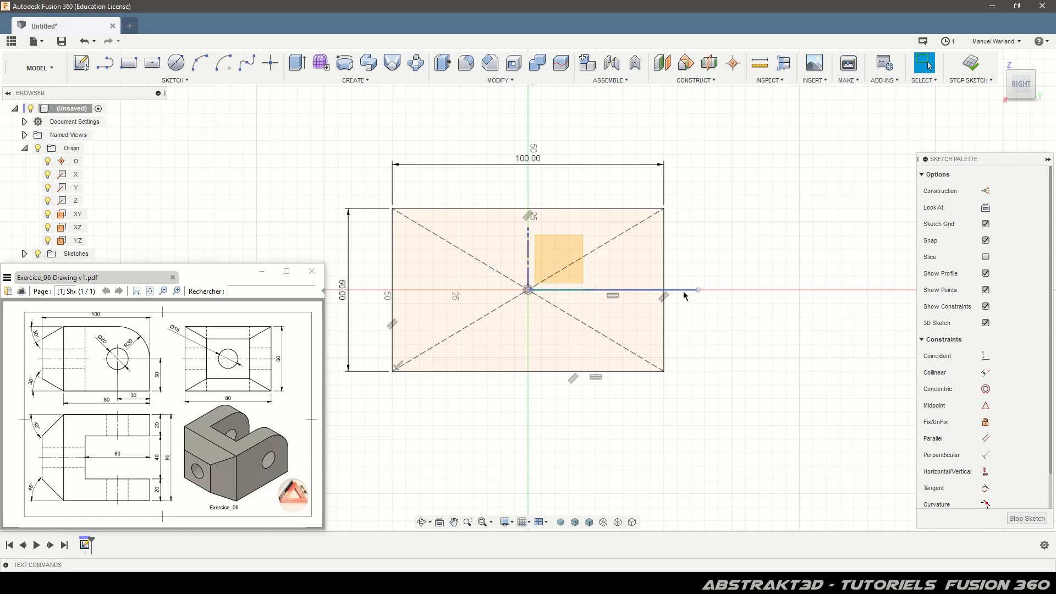
pyautogui.press('x')
pyautogui.click(786, 458)
# Draw a 20 mm diameter circle centred on the horizontal construction line and place its diameter dimension outside the rectangle
pyautogui.click(176, 62)
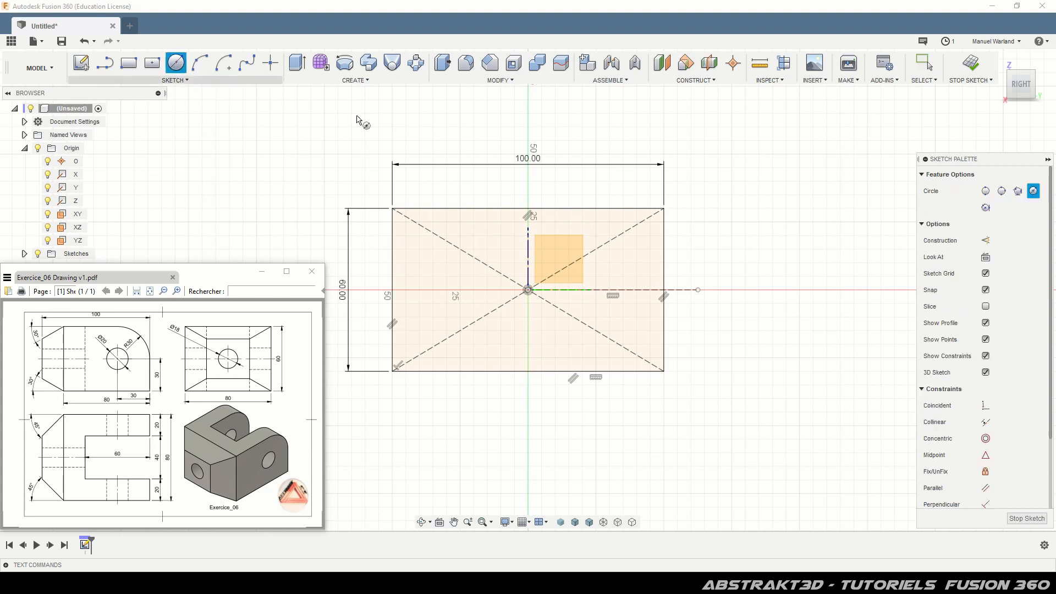
pyautogui.click(611, 290)
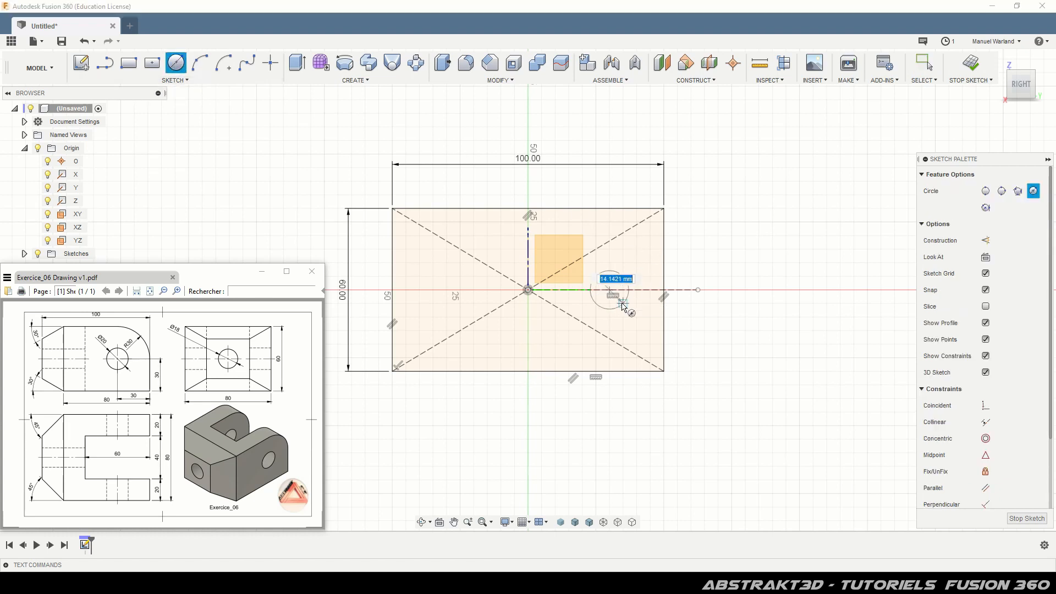
pyautogui.write('20')
pyautogui.press('Tab')
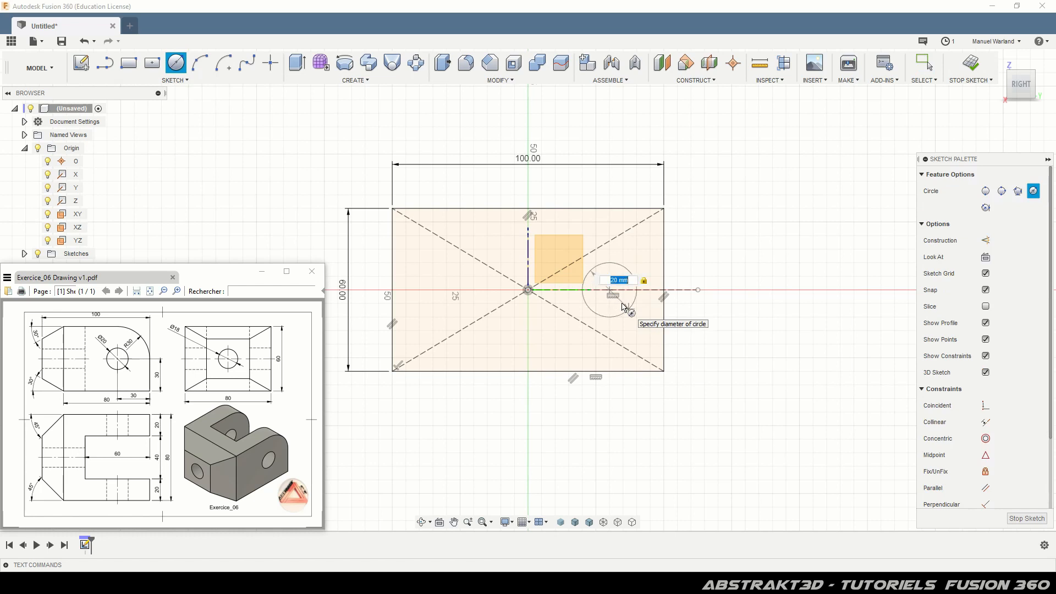
pyautogui.press('Return')
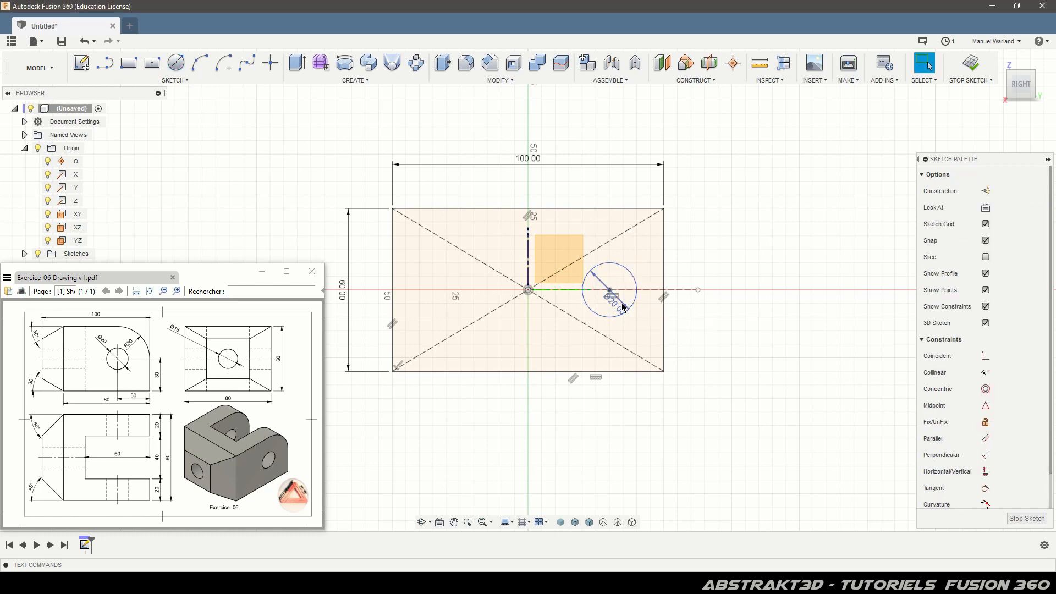
pyautogui.moveTo(619, 314); pyautogui.dragTo(737, 327)
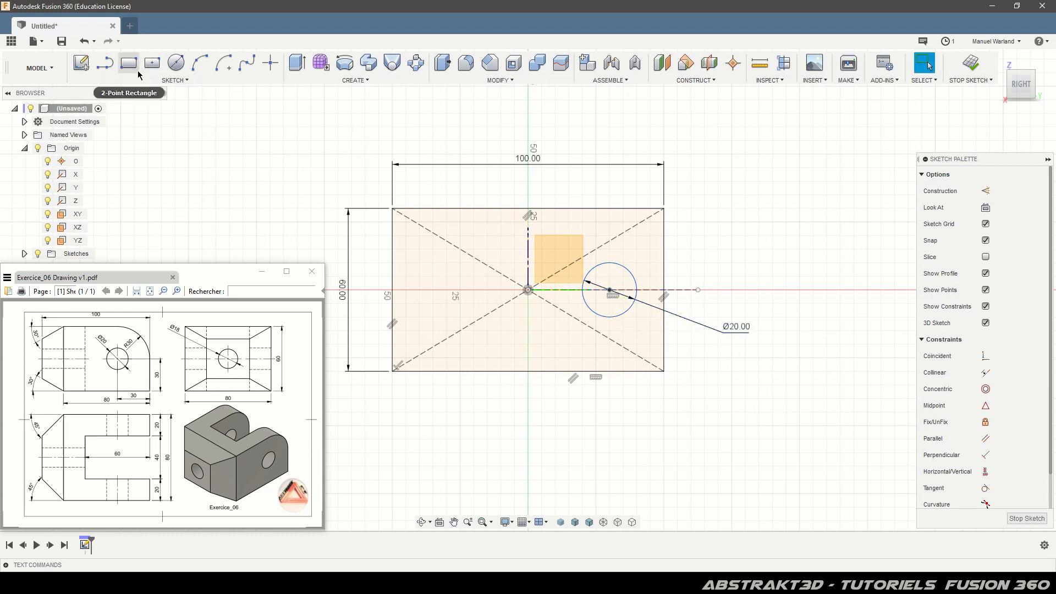
# Draw a vertical line across the left part of the rectangle and dimension it 80 mm from the right edge
pyautogui.click(105, 63)
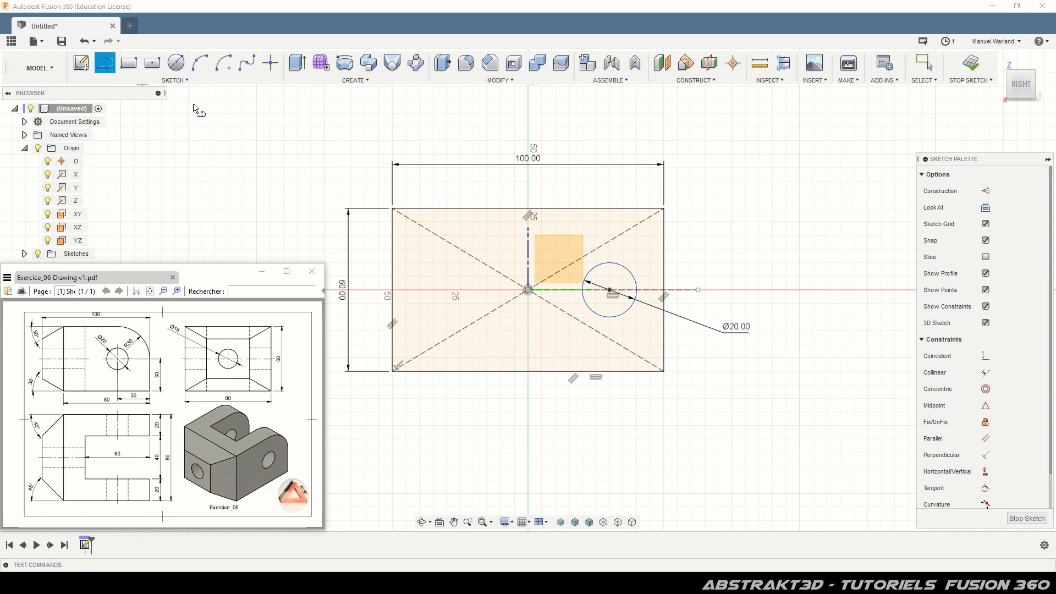
pyautogui.click(438, 209)
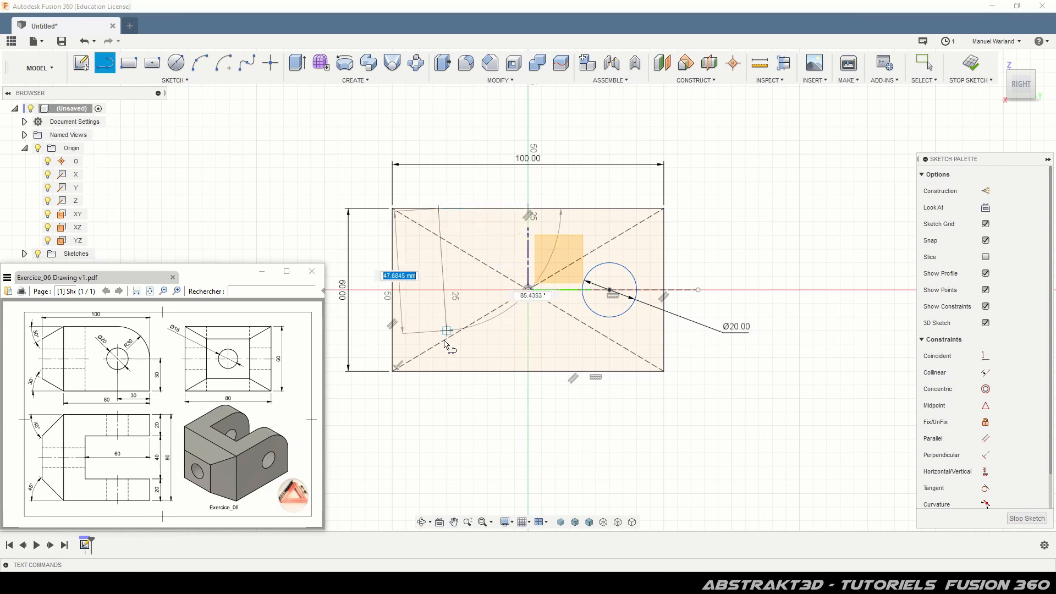
pyautogui.click(439, 371)
pyautogui.press('Escape')
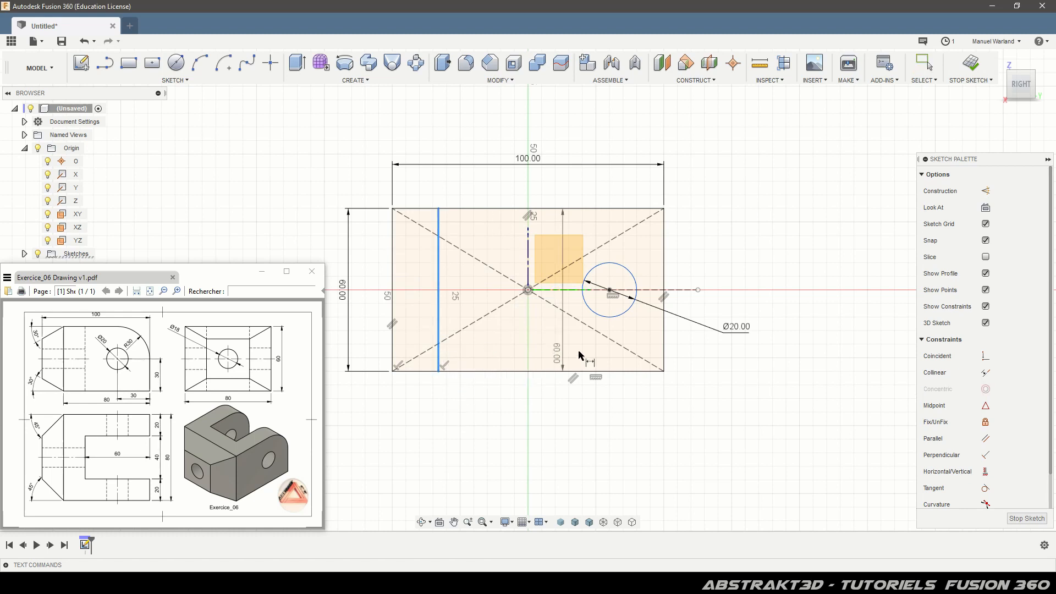
pyautogui.click(664, 355)
pyautogui.press('d')
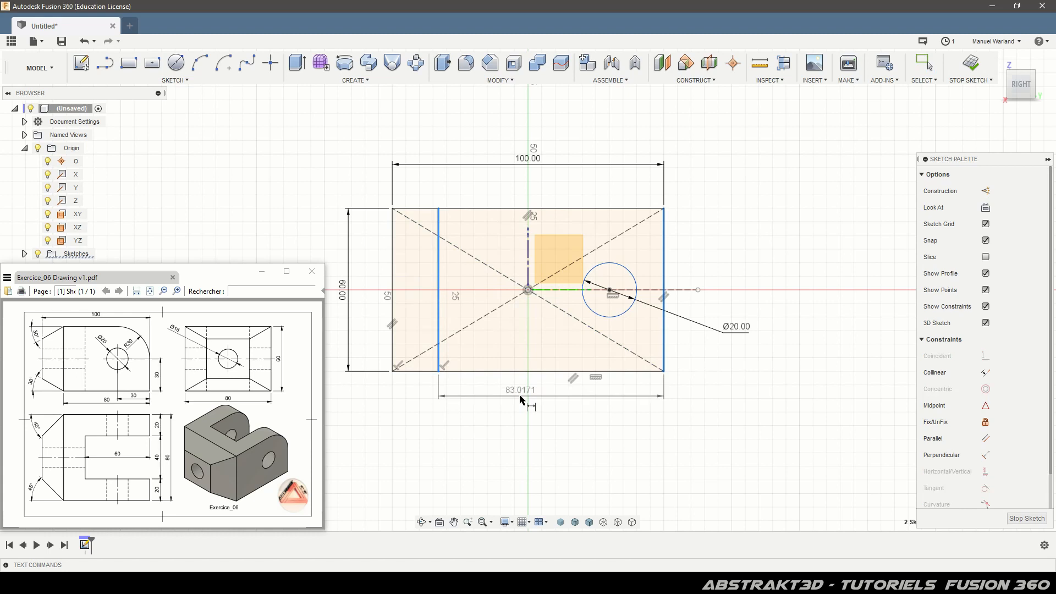
pyautogui.click(534, 406)
pyautogui.write('80')
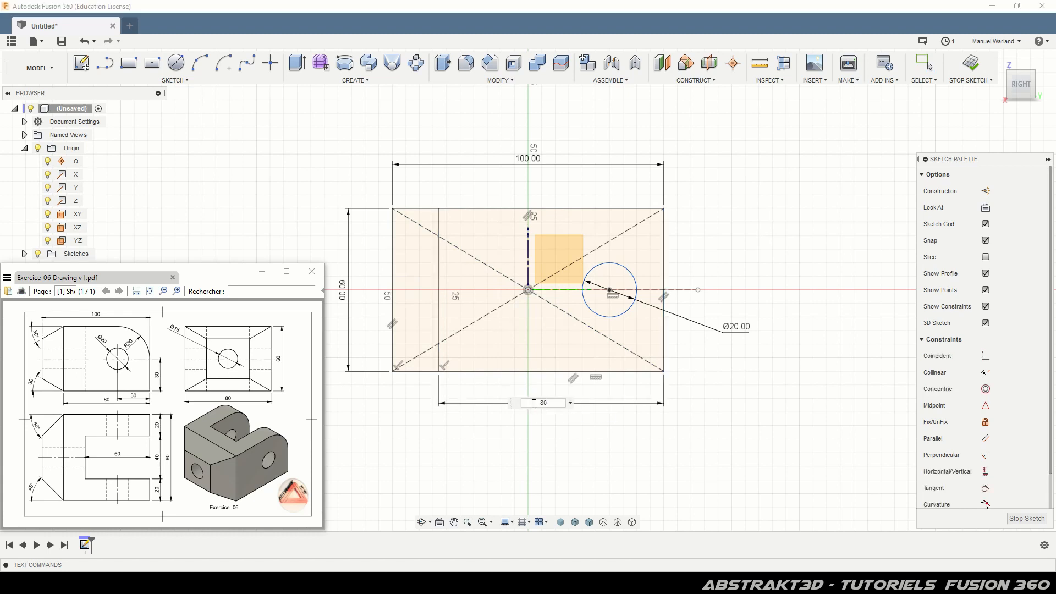
pyautogui.press('Return')
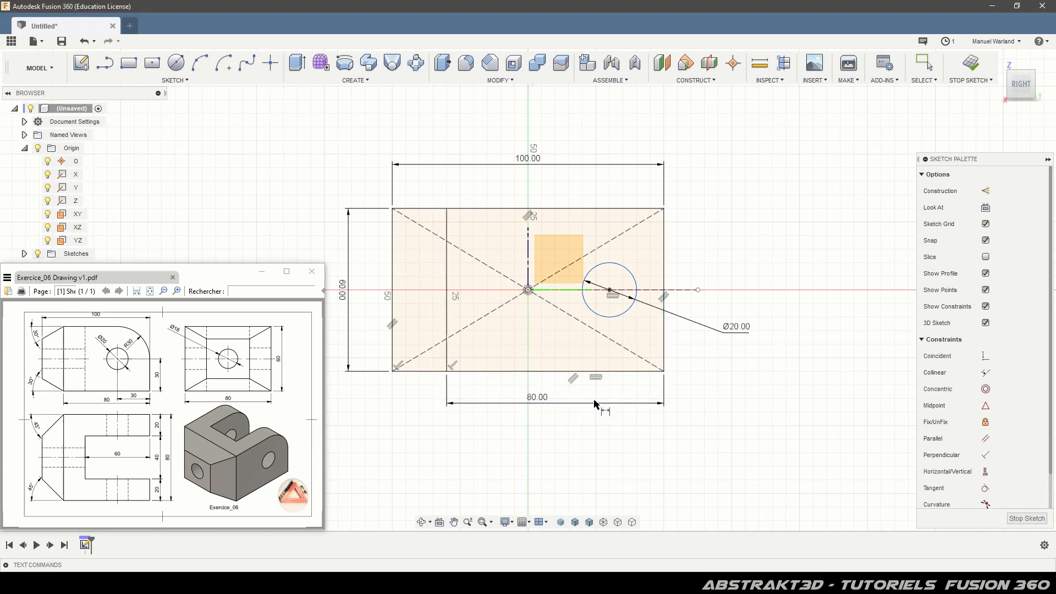
# Dimension the circle's centre 30 mm from the rectangle's right edge
pyautogui.click(610, 291)
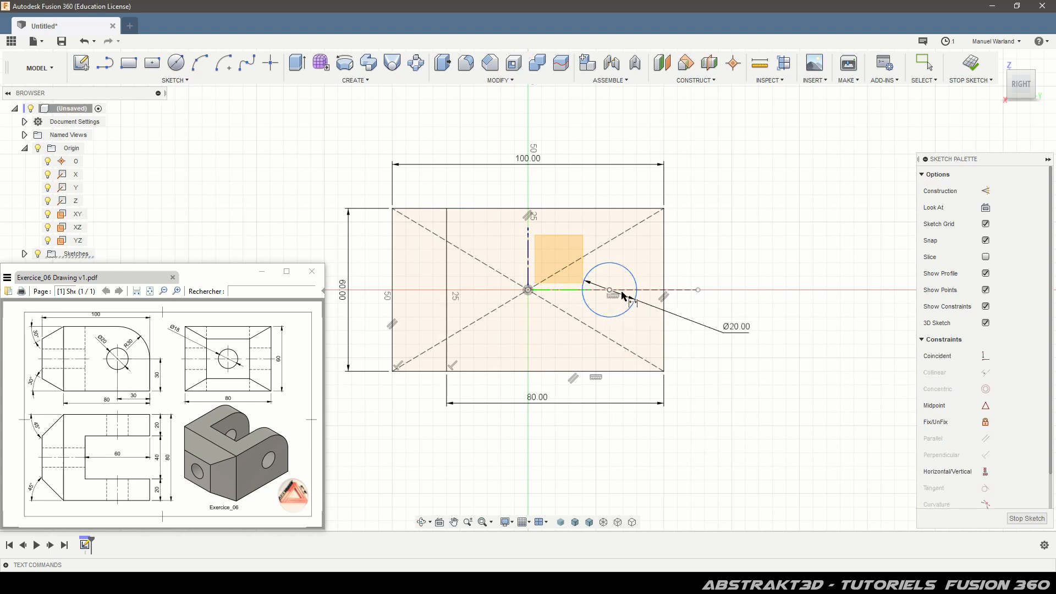
pyautogui.click(664, 300)
pyautogui.click(637, 390)
pyautogui.write('30')
pyautogui.press('Return')
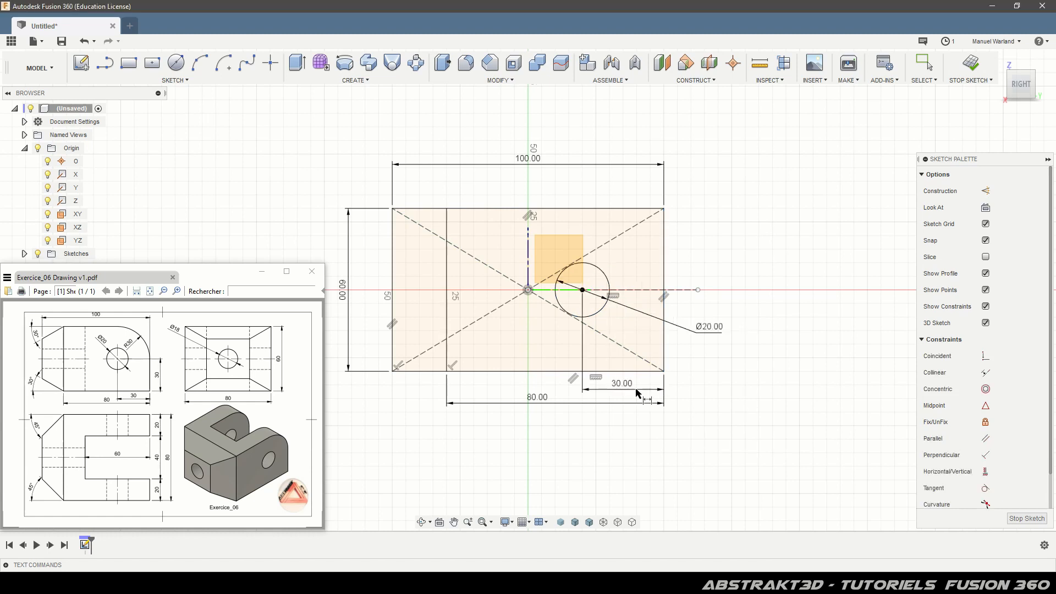
# Add a driven vertical dimension between the circle's centre and the rectangle's bottom edge
pyautogui.click(583, 290)
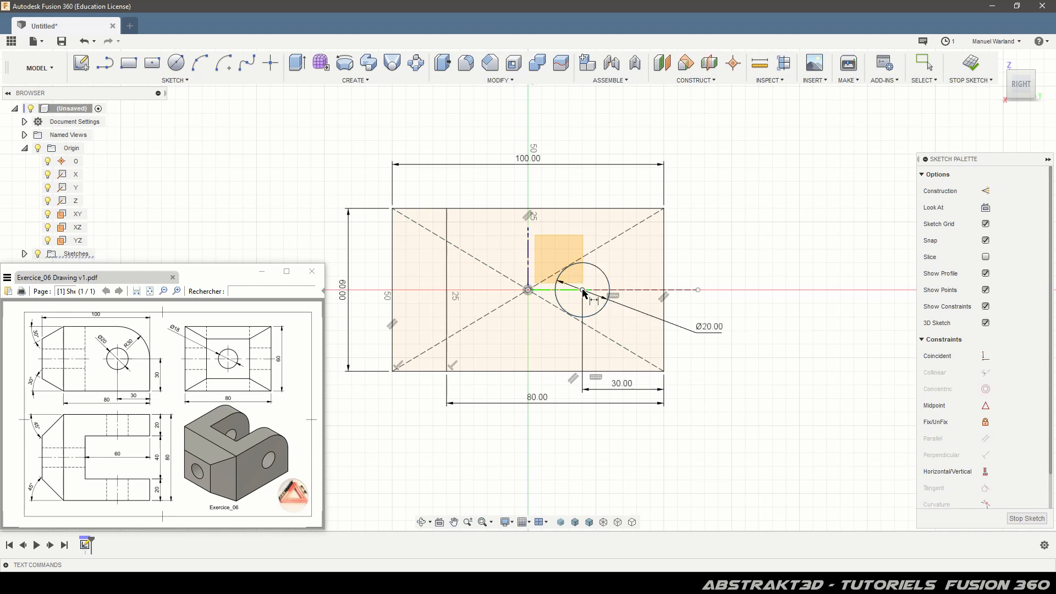
pyautogui.click(573, 372)
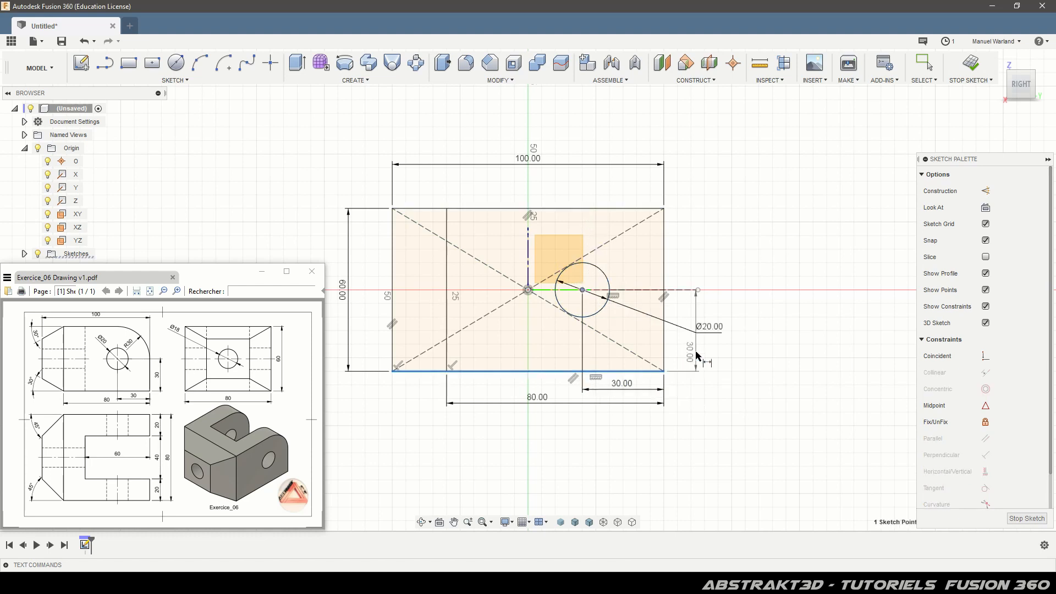
pyautogui.click(742, 345)
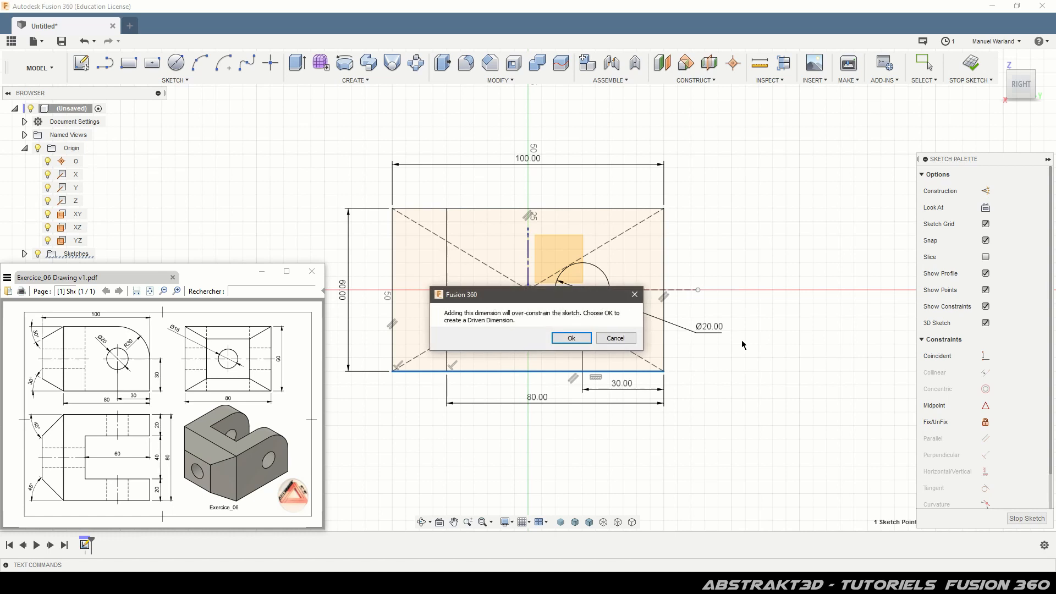
pyautogui.press('Return')
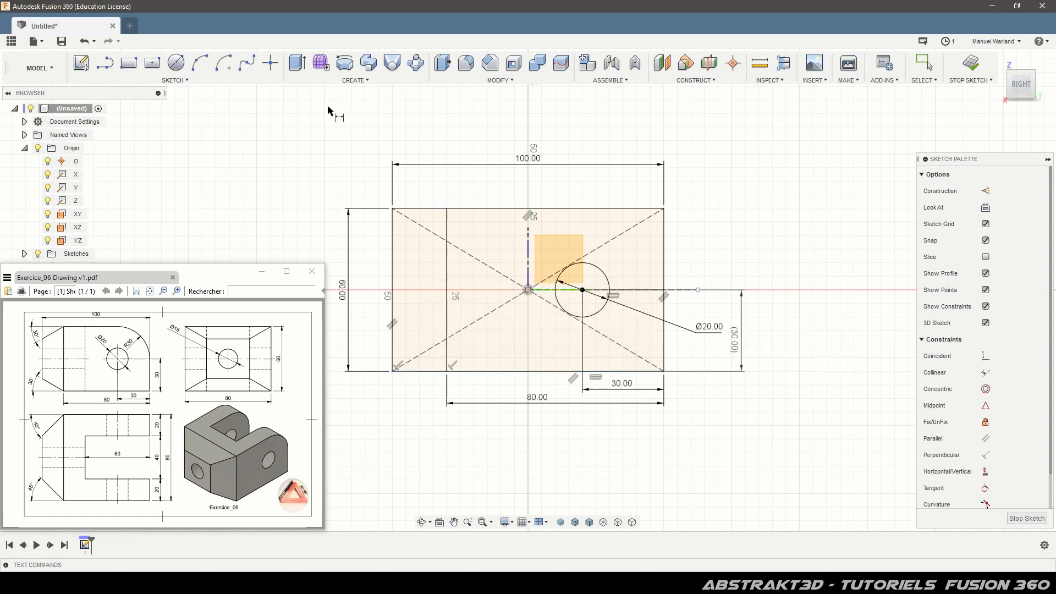
# Draw two slanted lines from the ends of the left vertical line to the rectangle's left edge, tapering inward
pyautogui.click(104, 63)
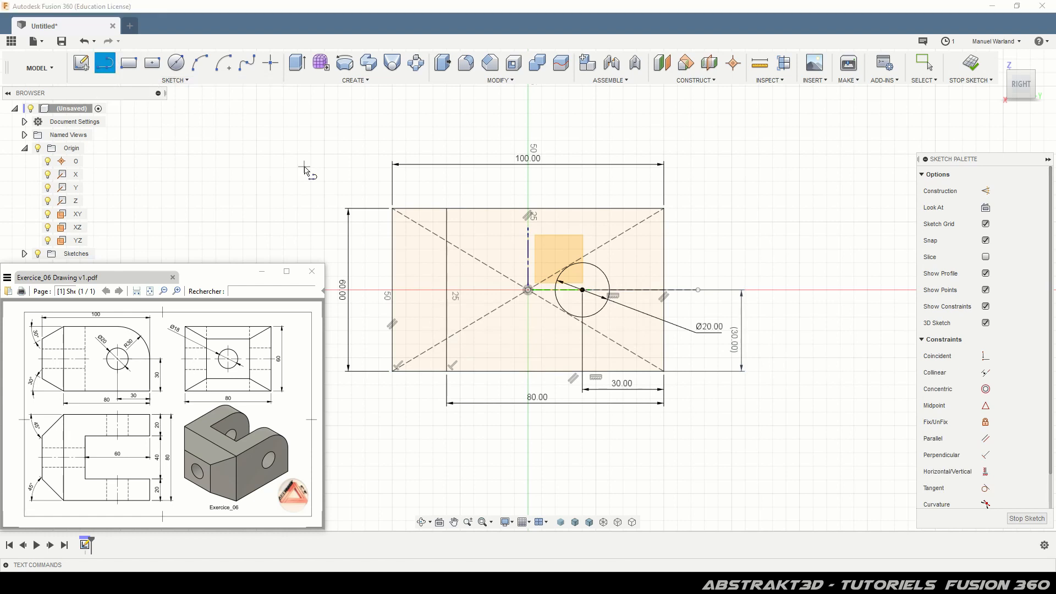
pyautogui.click(447, 210)
pyautogui.click(394, 249)
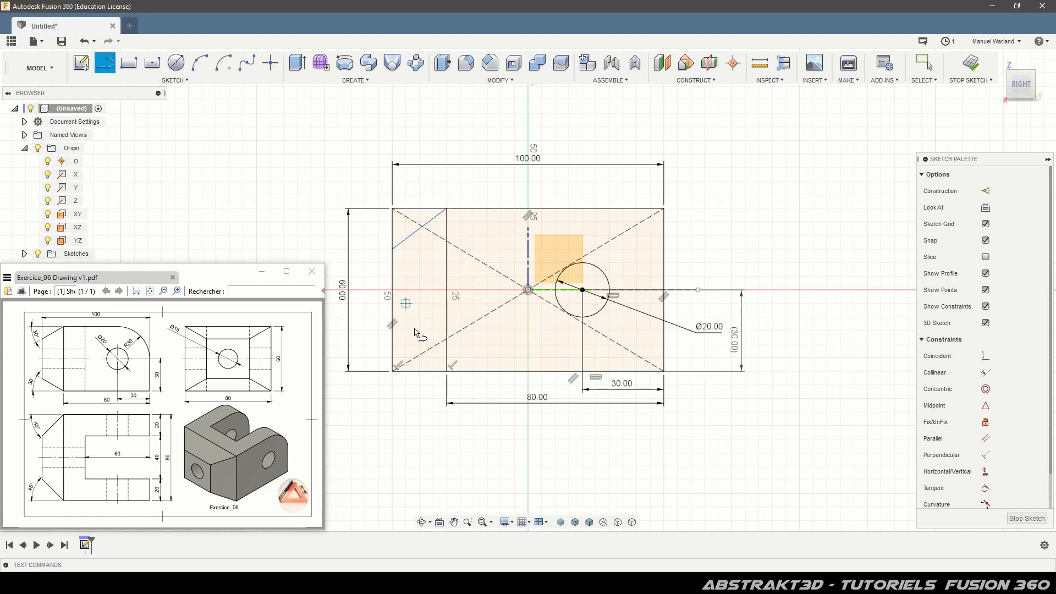
pyautogui.doubleClick(393, 330)
pyautogui.press('Escape')
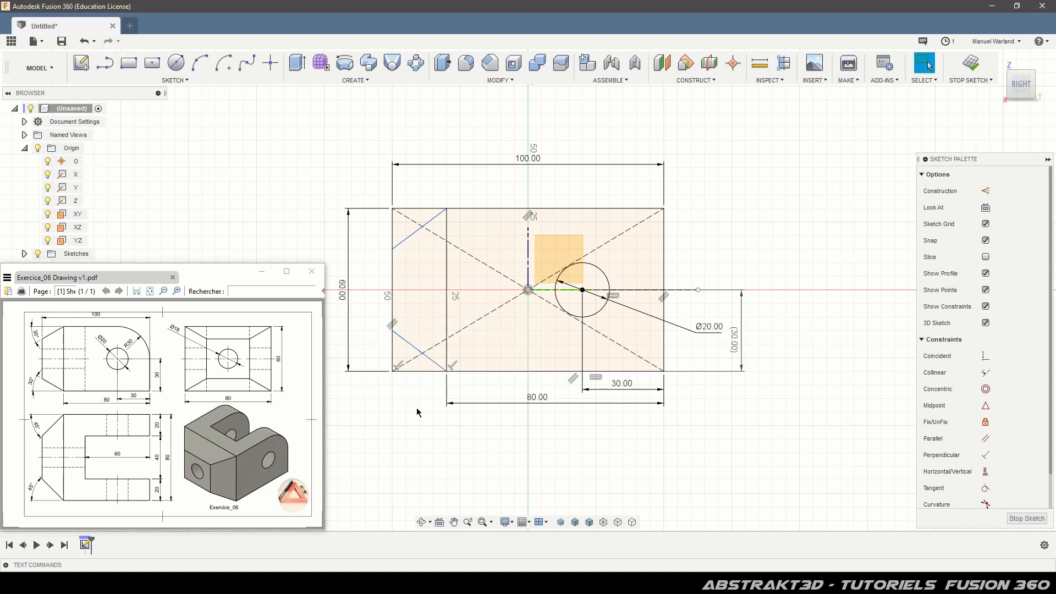
# Dimension the upper and lower slanted lines at 30° to the rectangle's top and bottom edges
pyautogui.click(442, 219)
pyautogui.click(463, 210)
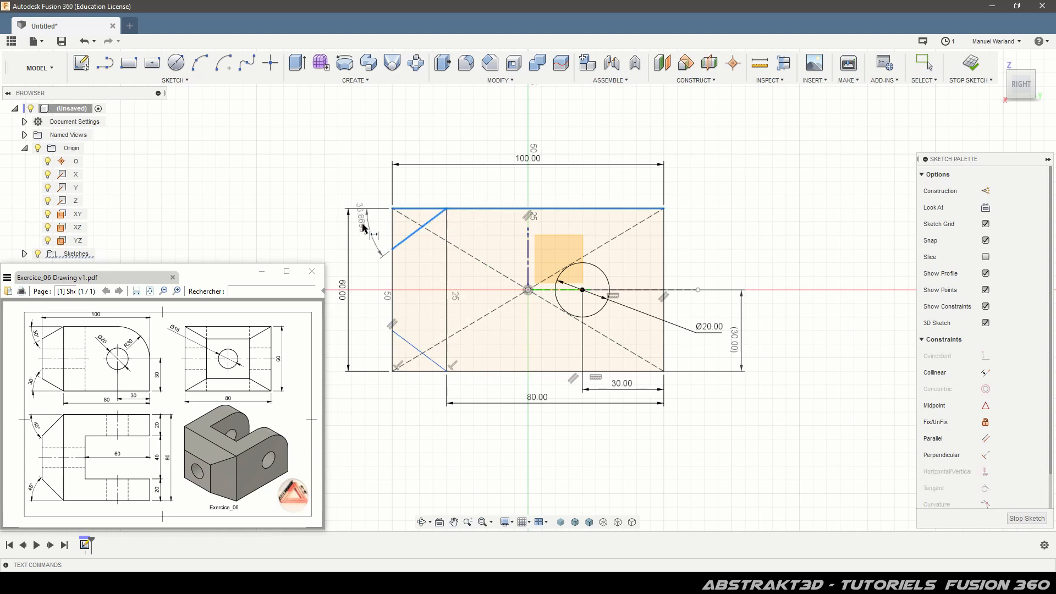
pyautogui.click(370, 236)
pyautogui.write('30')
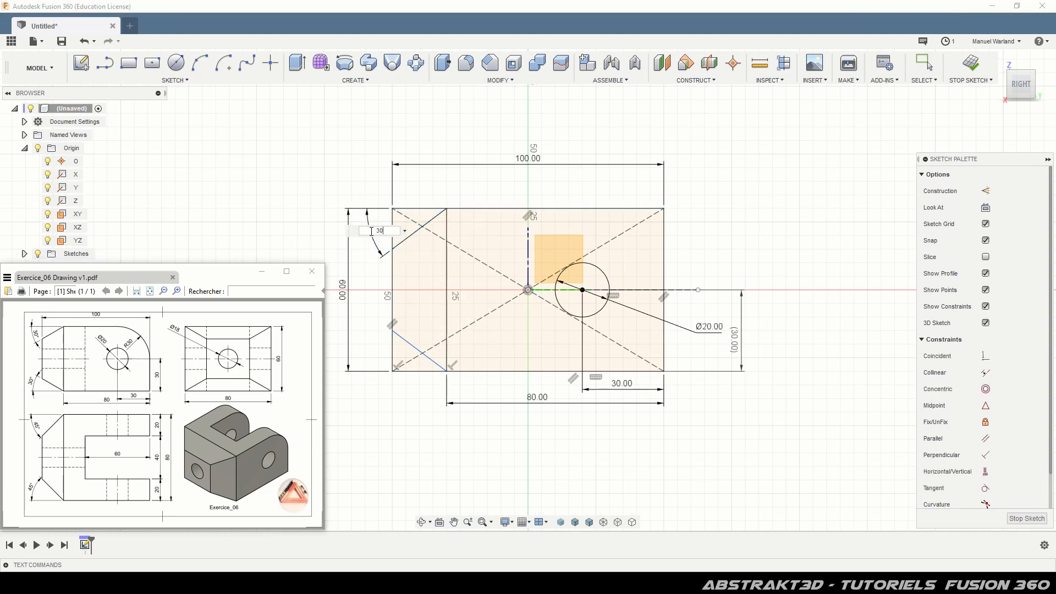
pyautogui.press('Return')
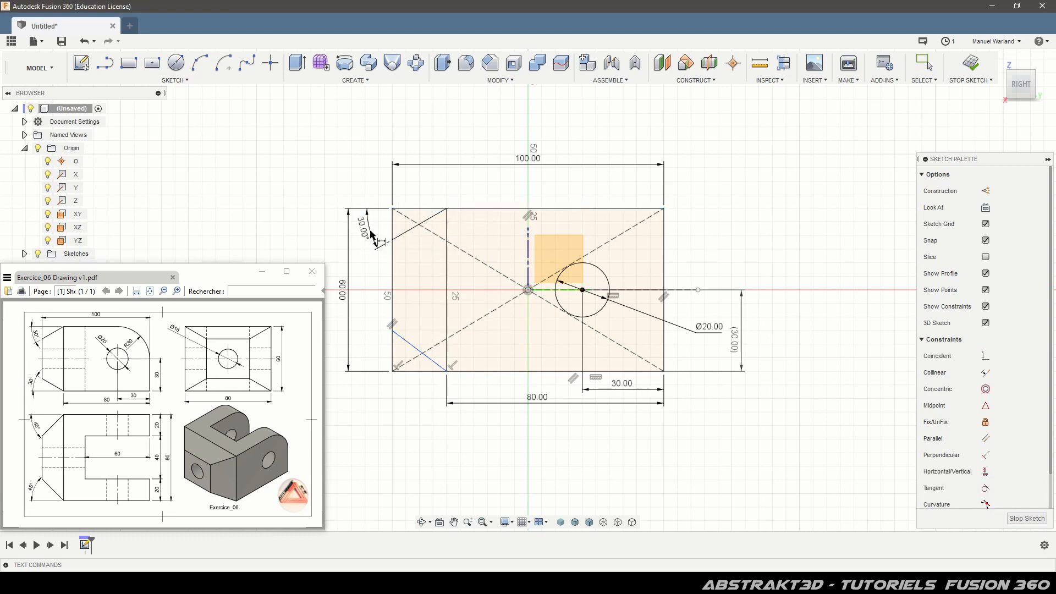
pyautogui.click(434, 365)
pyautogui.click(432, 372)
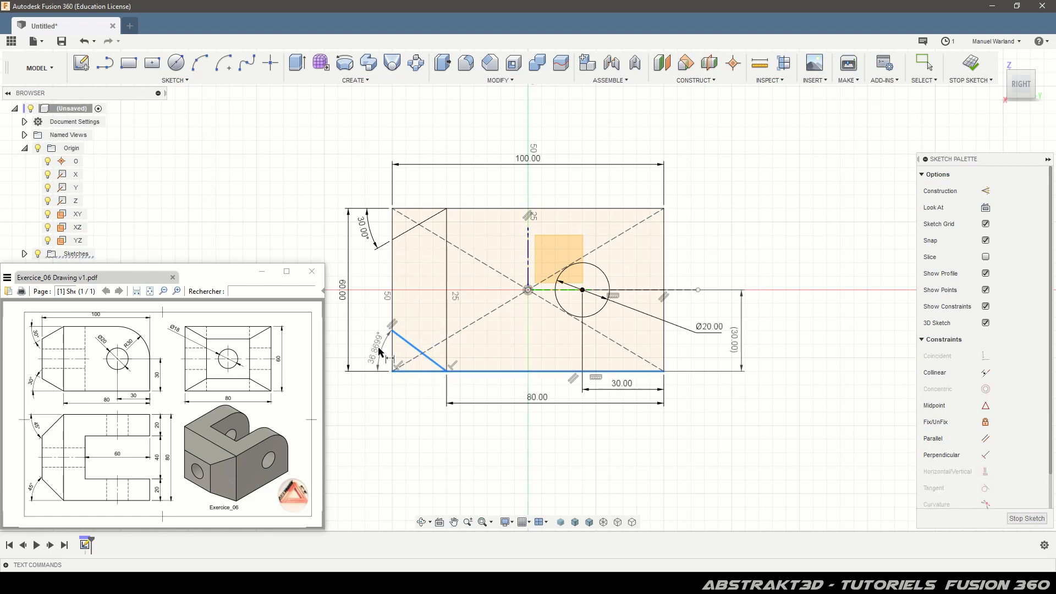
pyautogui.click(372, 347)
pyautogui.write('30')
pyautogui.press('Return')
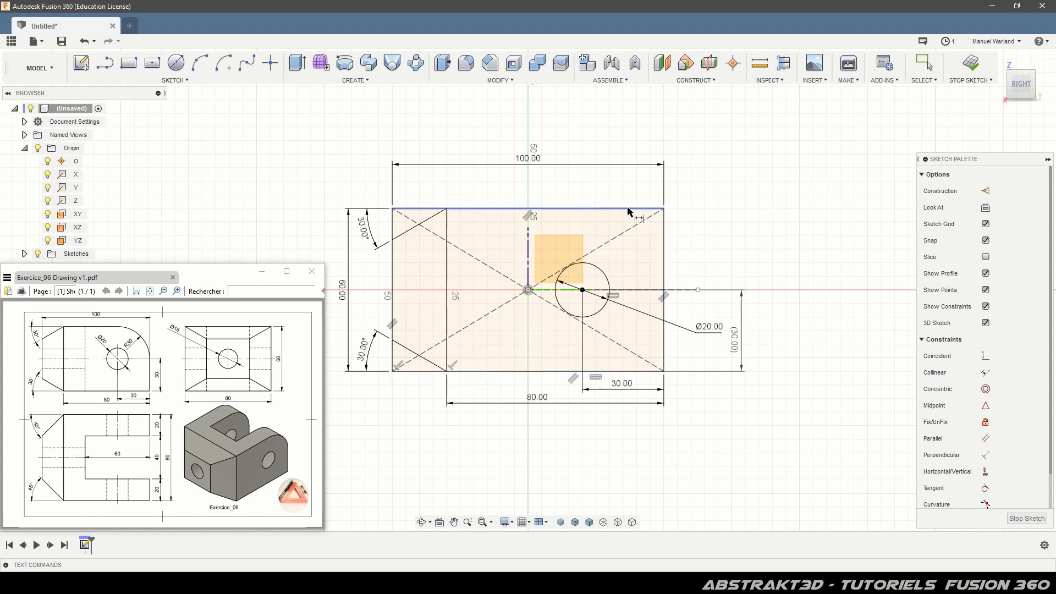
# Fillet the rectangle's upper-right corner in the sketch with a 30 mm radius
pyautogui.click(180, 82)
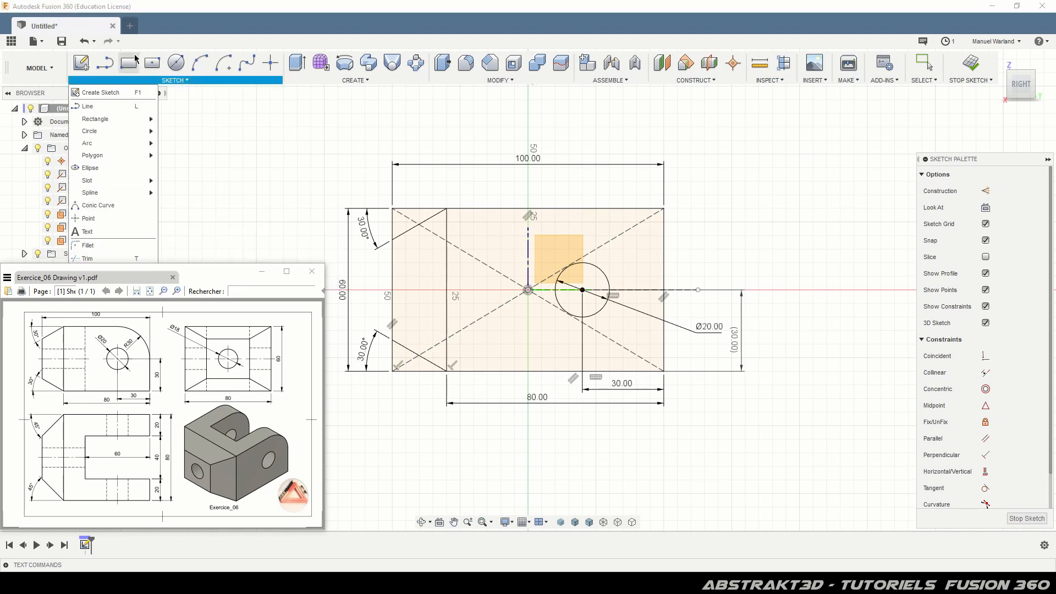
pyautogui.click(102, 257)
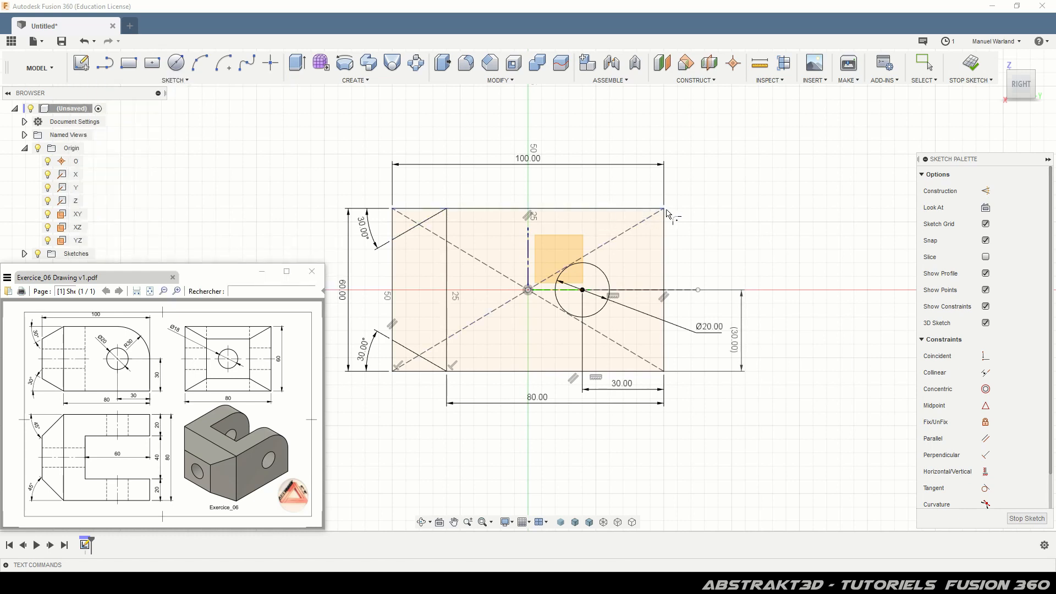
pyautogui.click(644, 209)
pyautogui.click(664, 228)
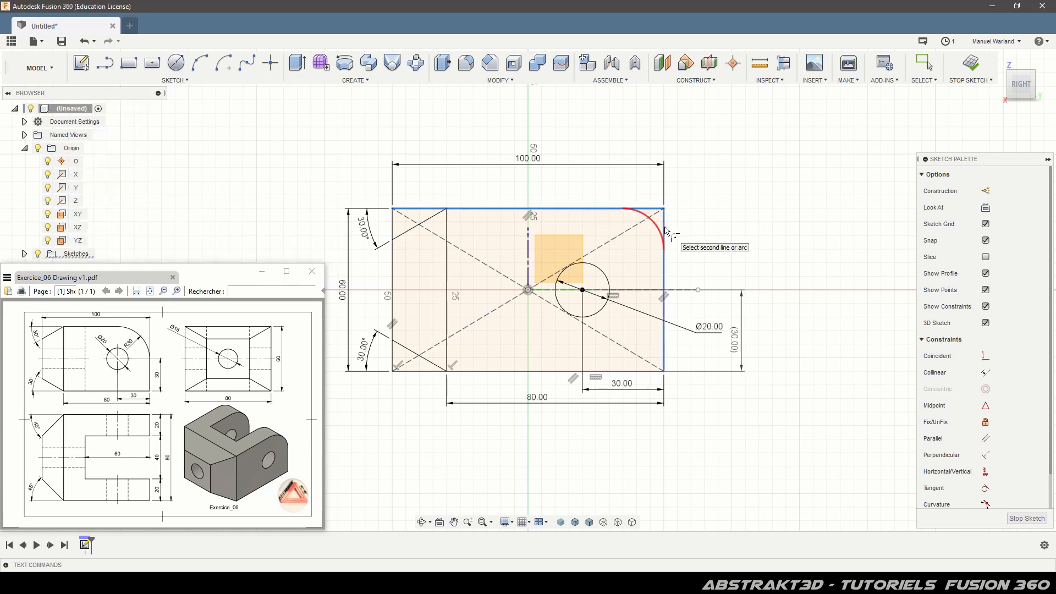
pyautogui.write('30')
pyautogui.press('Return')
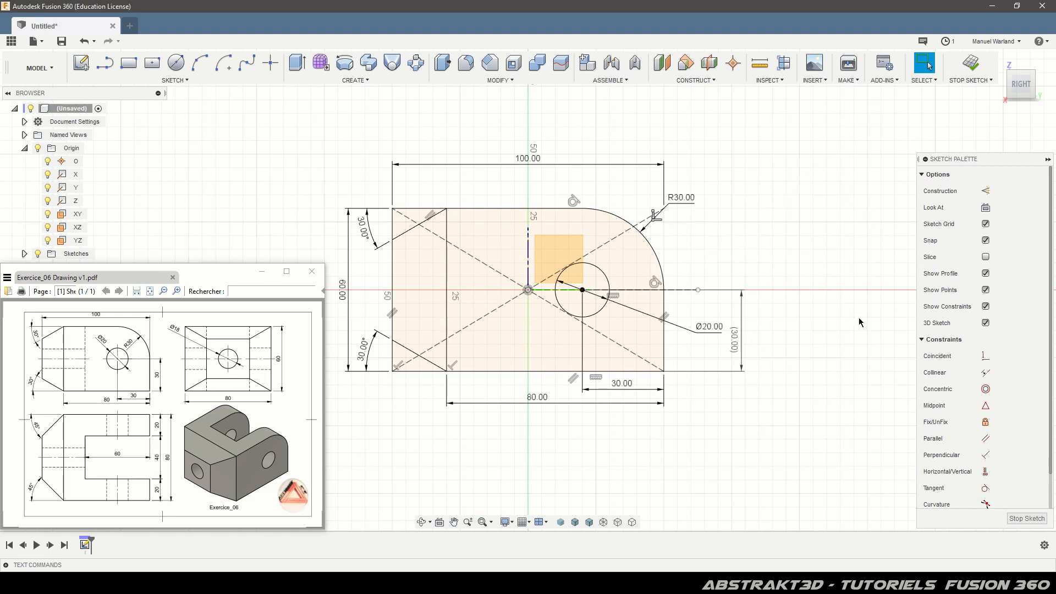
# Delete all geometry and dimensions from the sketch and hide the origin planes and axes
pyautogui.scroll(-1, 860, 454)
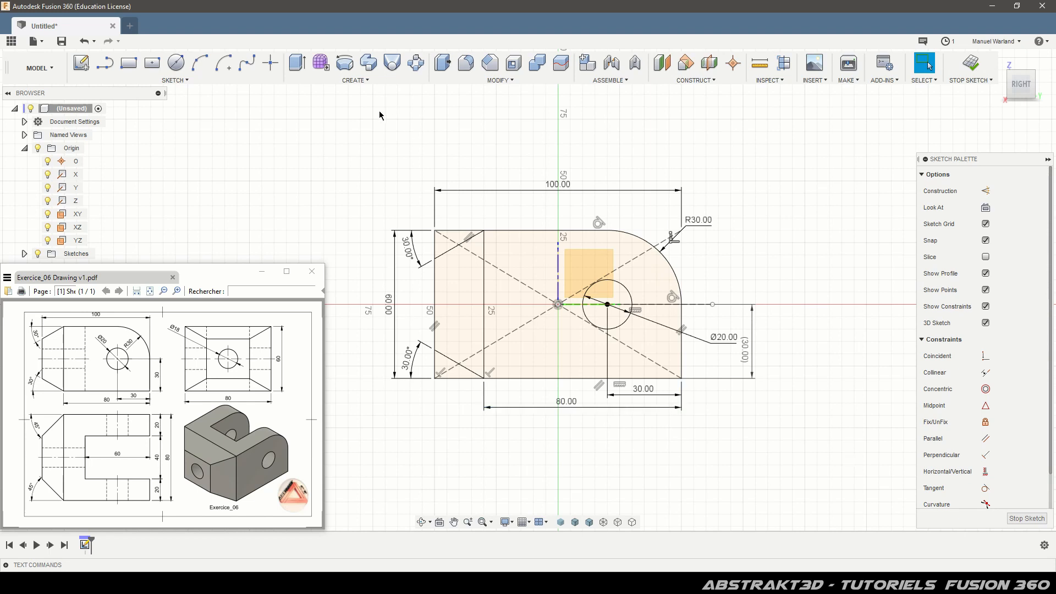
pyautogui.moveTo(345, 148)
pyautogui.mouseDown()
pyautogui.moveTo(458, 422)
pyautogui.moveTo(822, 458)
pyautogui.mouseUp()
pyautogui.press('Delete')
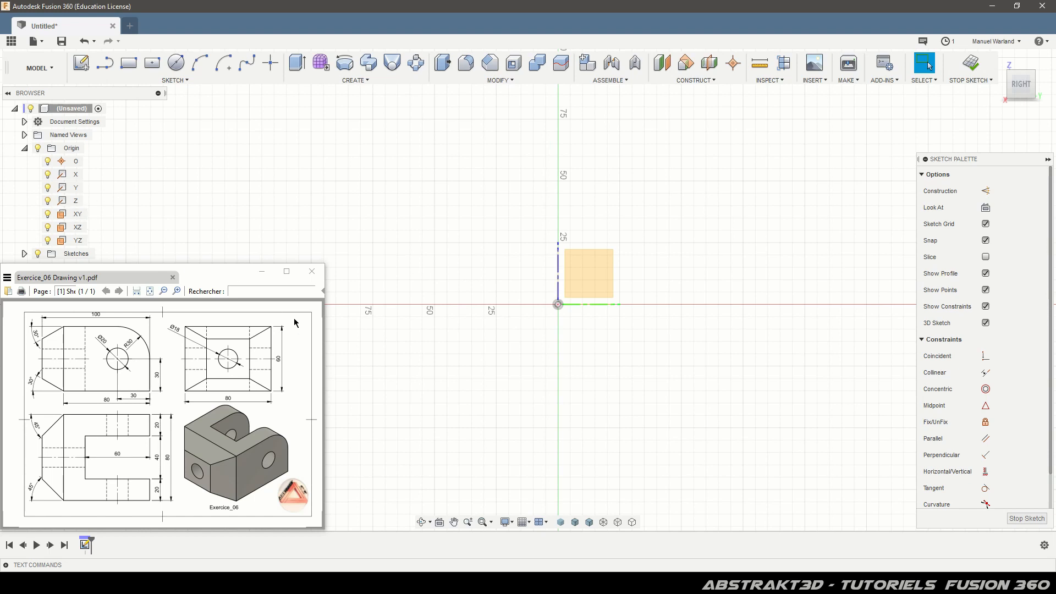
pyautogui.press('Escape')
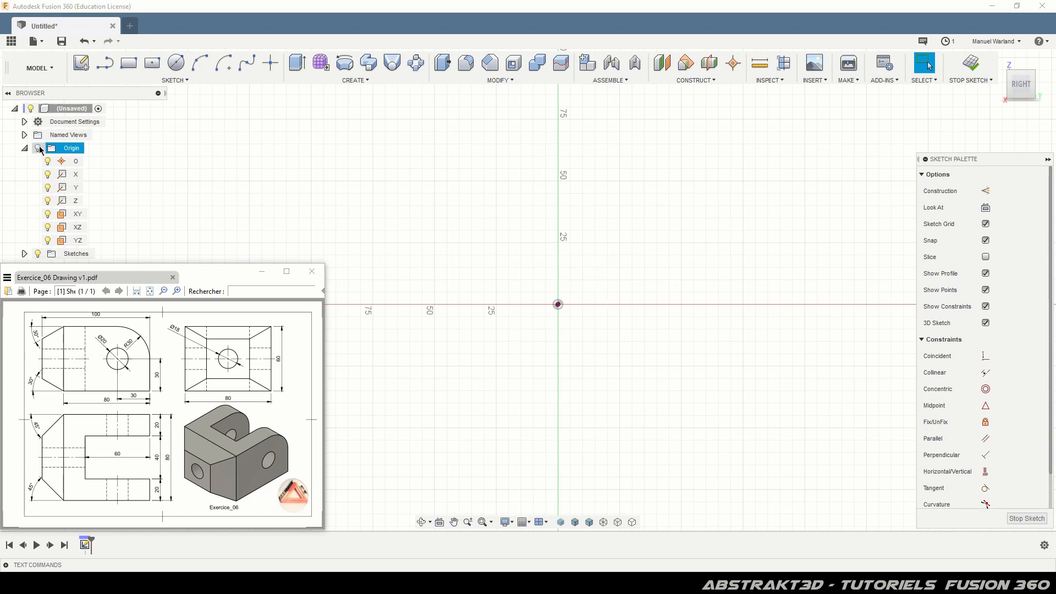
# Draw a horizontal line about 130 mm long from the origin leftward along the axis and convert it to construction
pyautogui.scroll(-2, 794, 292)
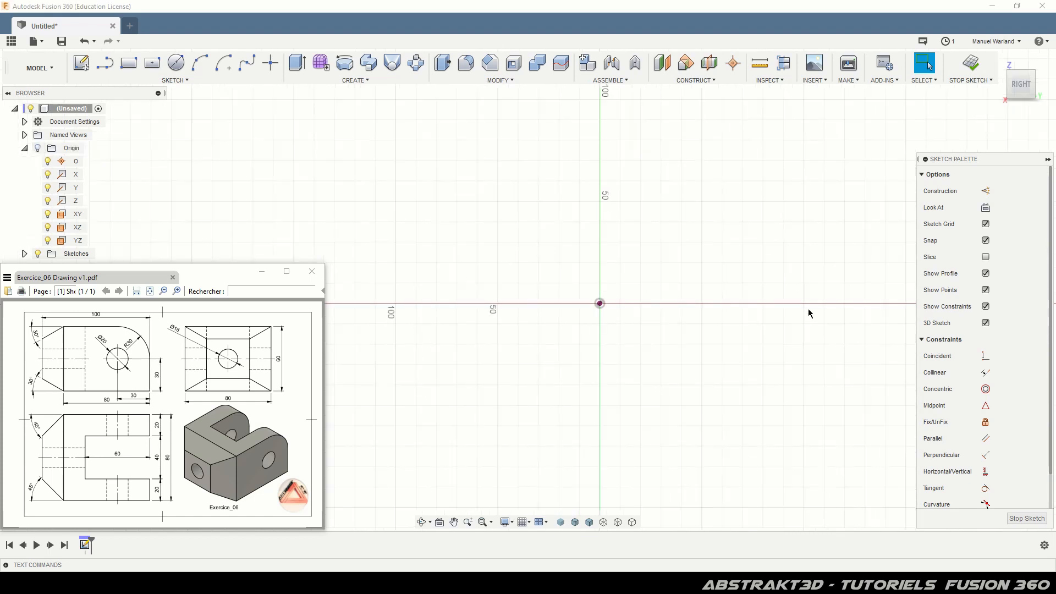
pyautogui.scroll(2, 635, 364)
pyautogui.scroll(-4, 778, 412)
pyautogui.scroll(1, 612, 401)
pyautogui.scroll(1, 562, 364)
pyautogui.scroll(2, 530, 264)
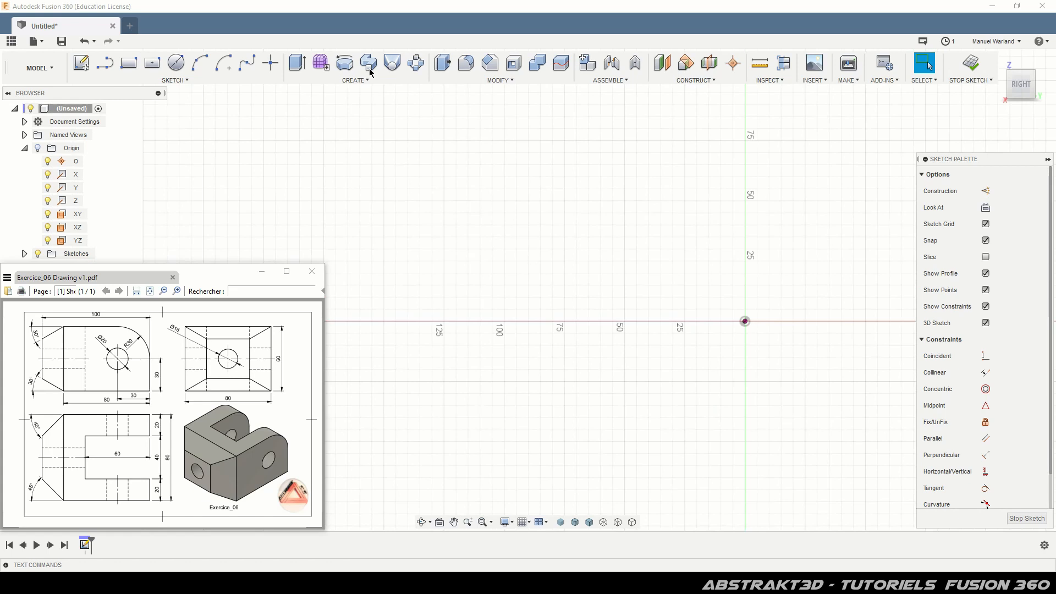
pyautogui.click(104, 62)
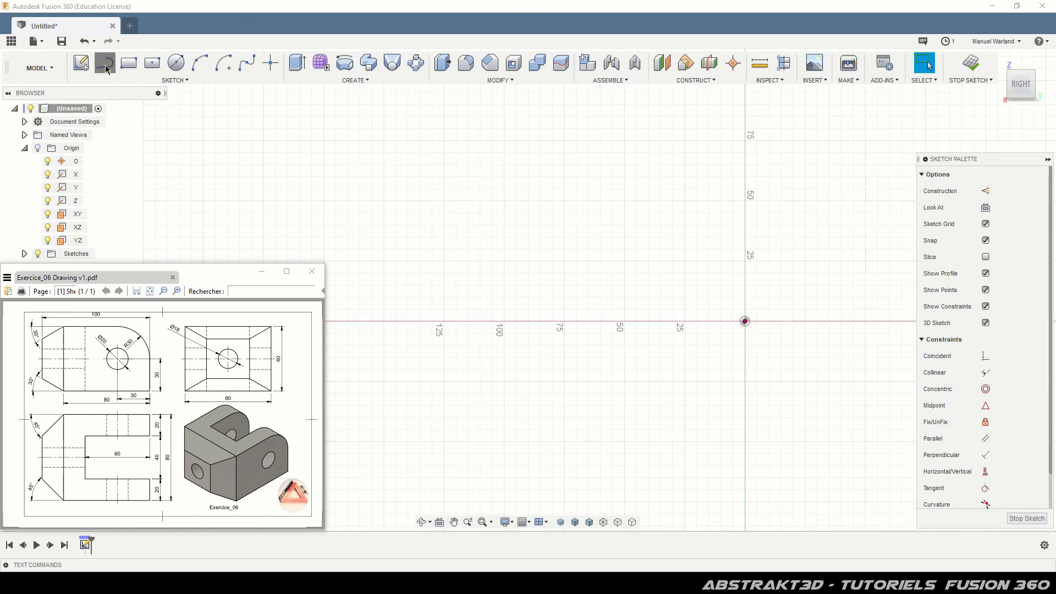
pyautogui.click(745, 322)
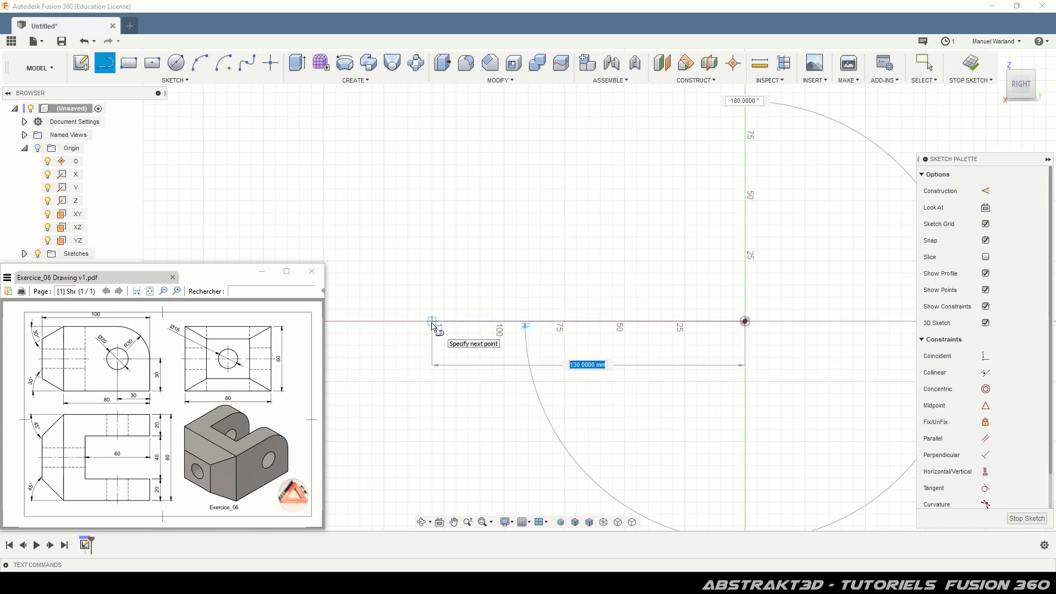
pyautogui.click(432, 325)
pyautogui.press('Escape')
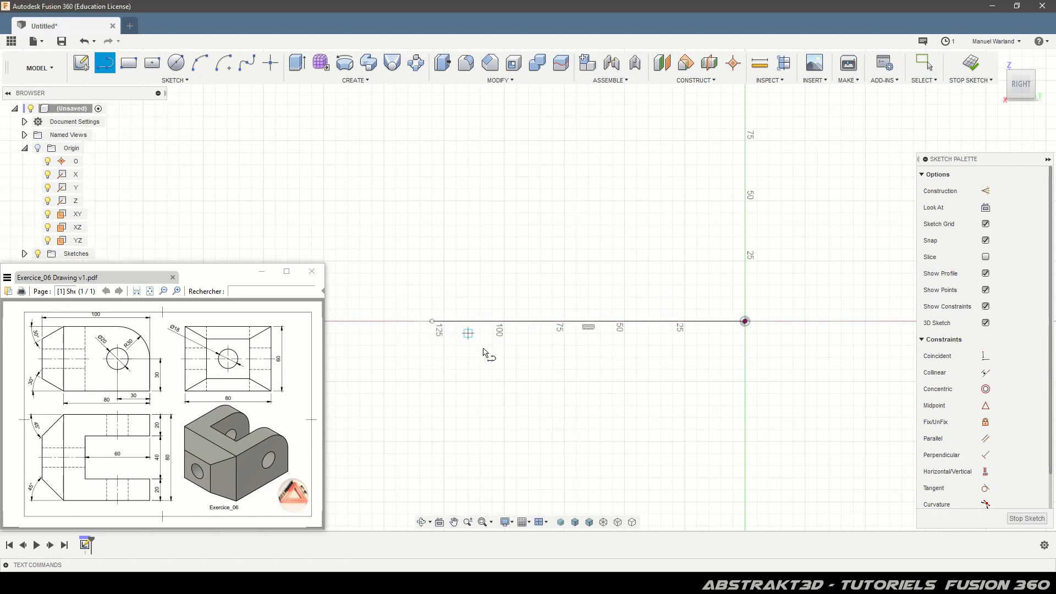
pyautogui.press('Escape')
pyautogui.click(544, 323)
pyautogui.press('x')
pyautogui.click(671, 464)
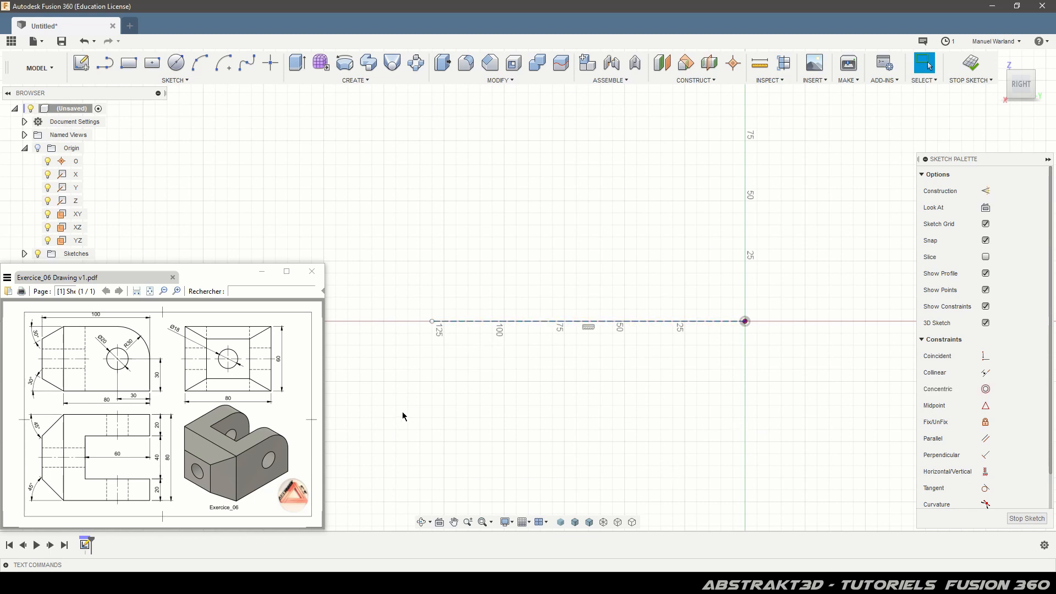
# Draw a 20 mm diameter circle centred on the origin
pyautogui.click(176, 63)
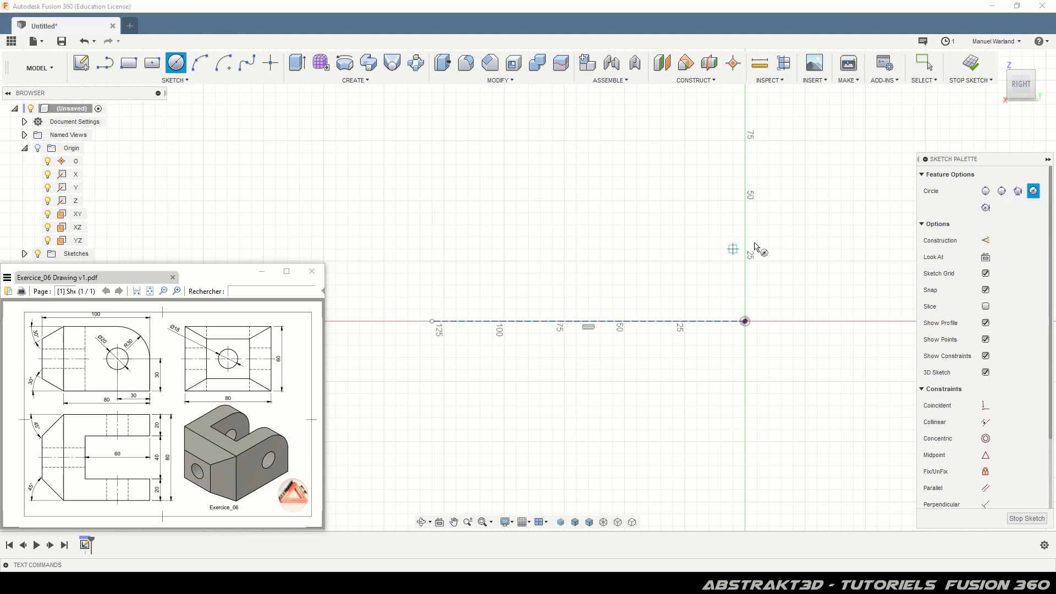
pyautogui.click(745, 322)
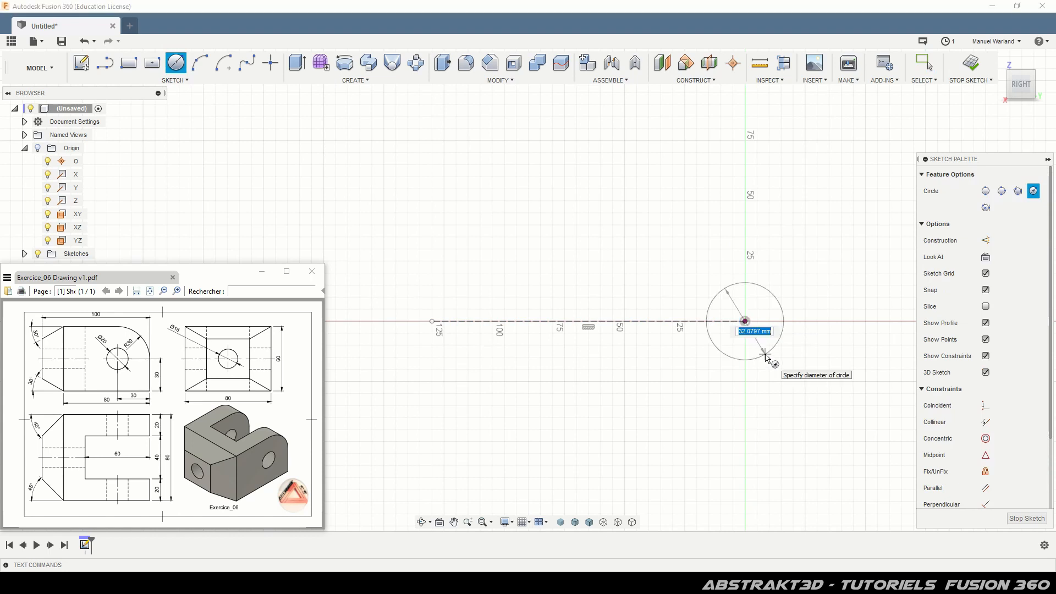
pyautogui.write('20')
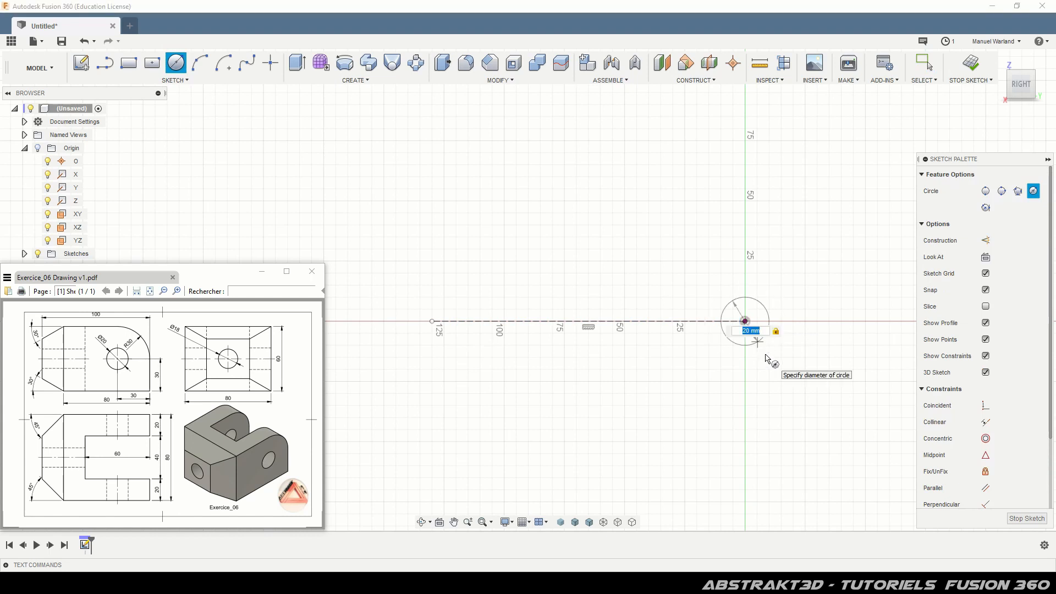
pyautogui.press('Return')
pyautogui.press('Escape')
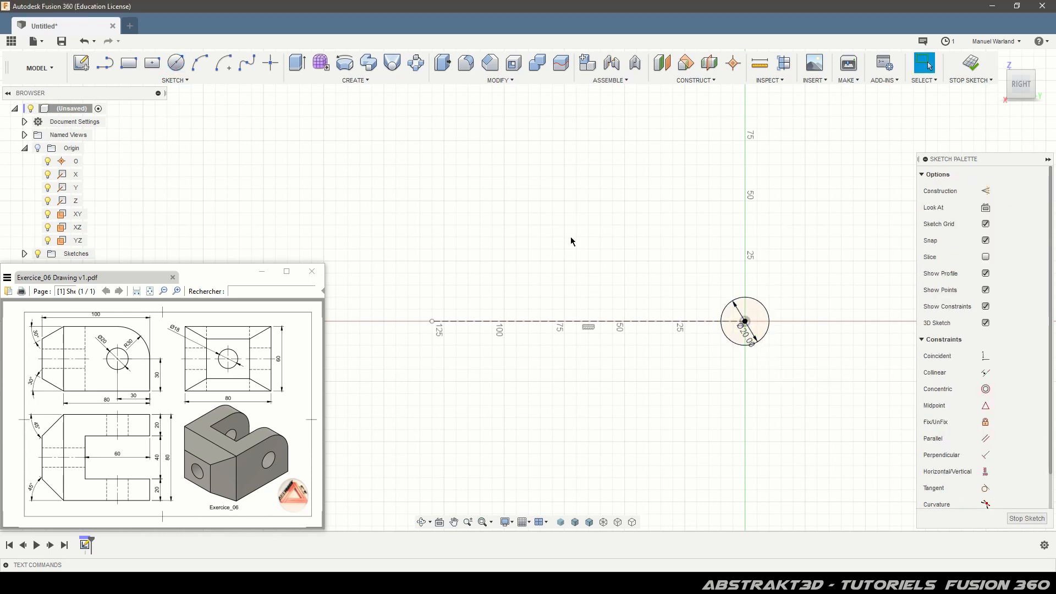
# Draw the body outline from the axis right of the circle: 35 mm down, about 108 mm left, up past the axis, and back right above the circle
pyautogui.click(106, 67)
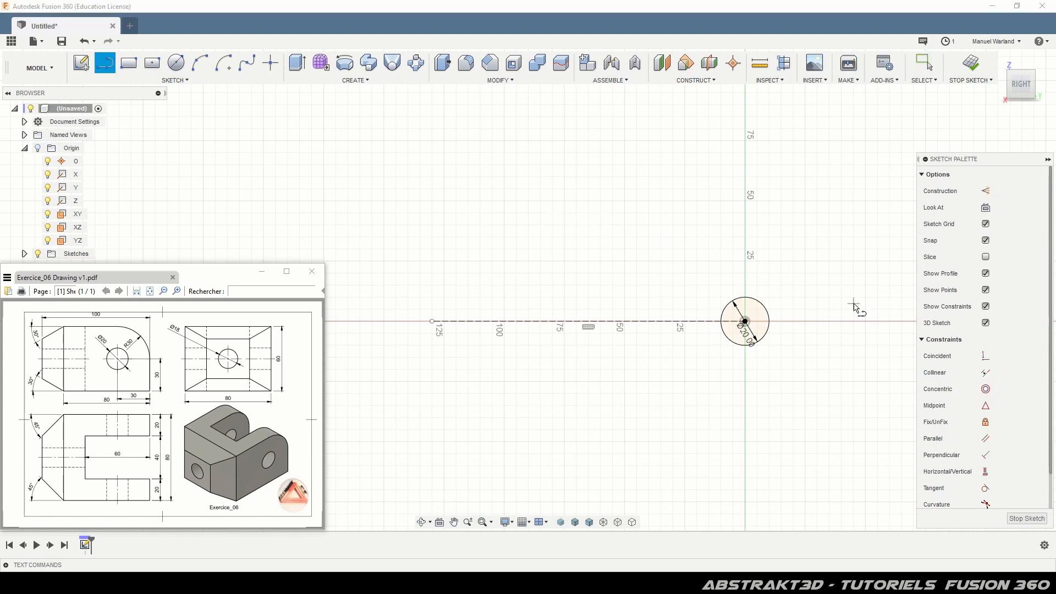
pyautogui.click(805, 321)
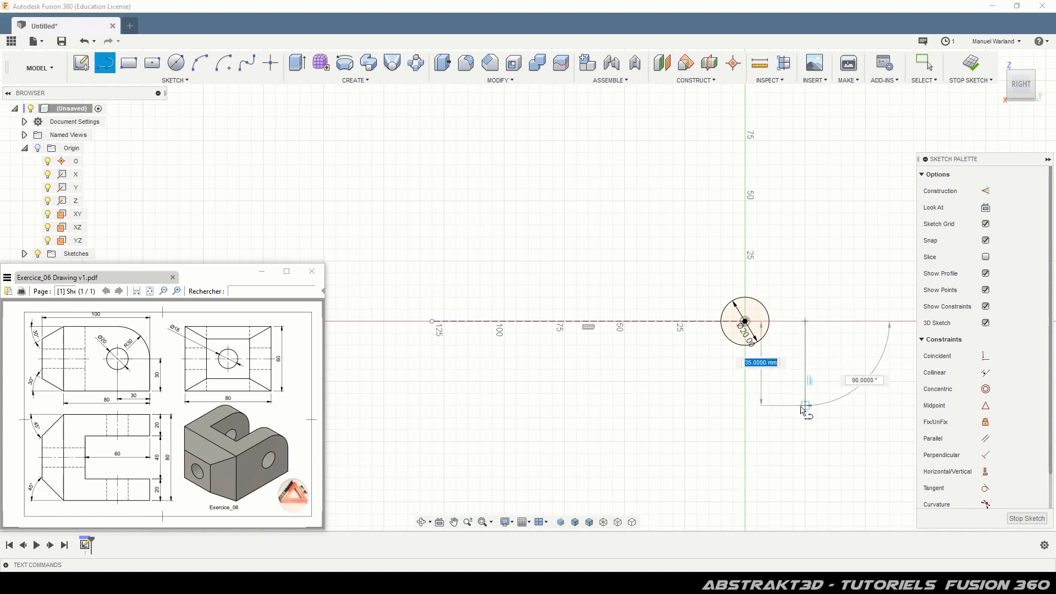
pyautogui.click(805, 406)
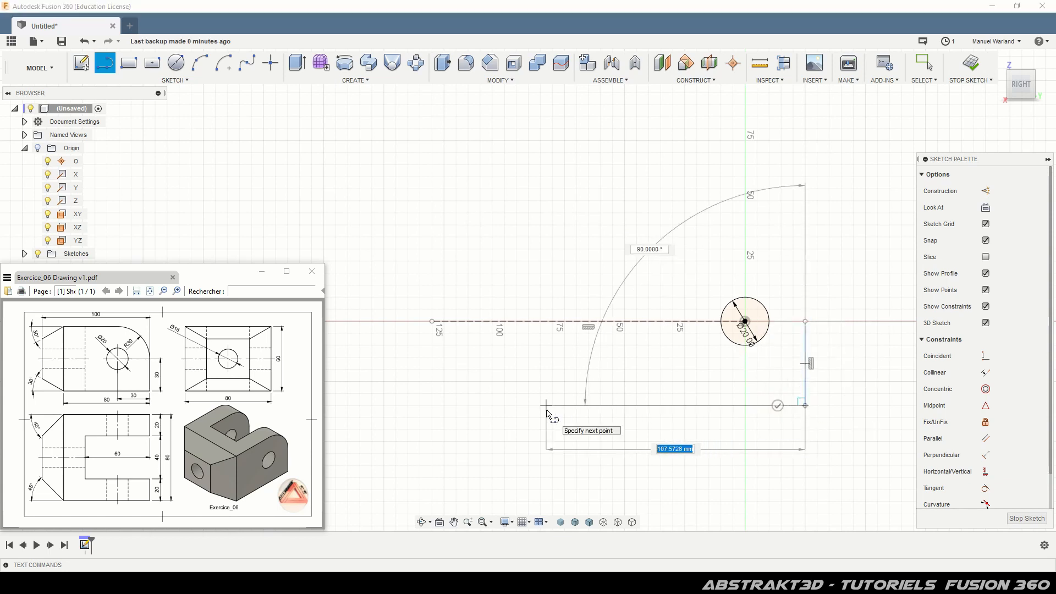
pyautogui.click(546, 405)
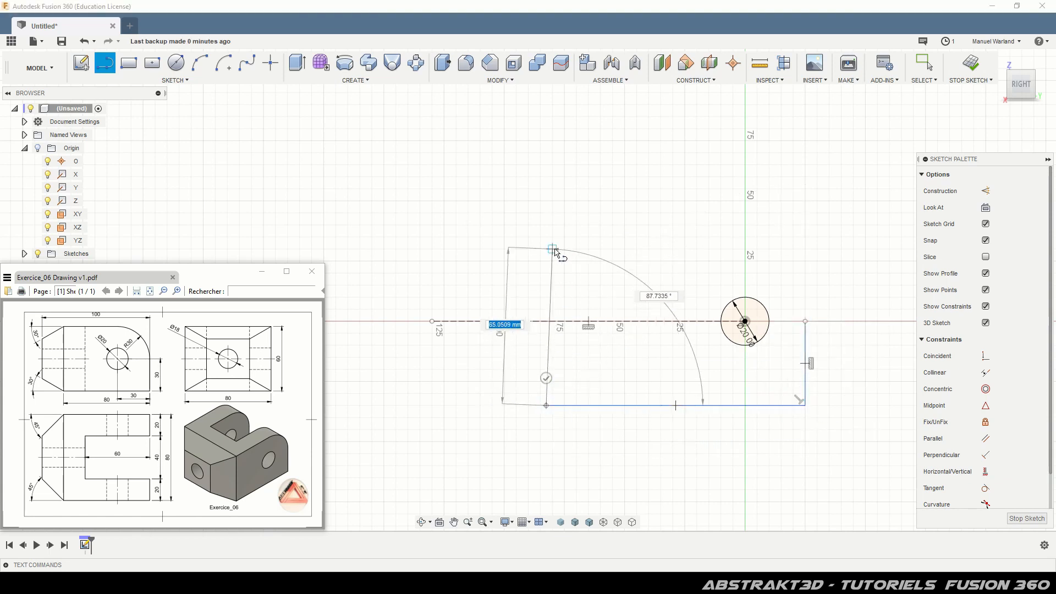
pyautogui.click(547, 242)
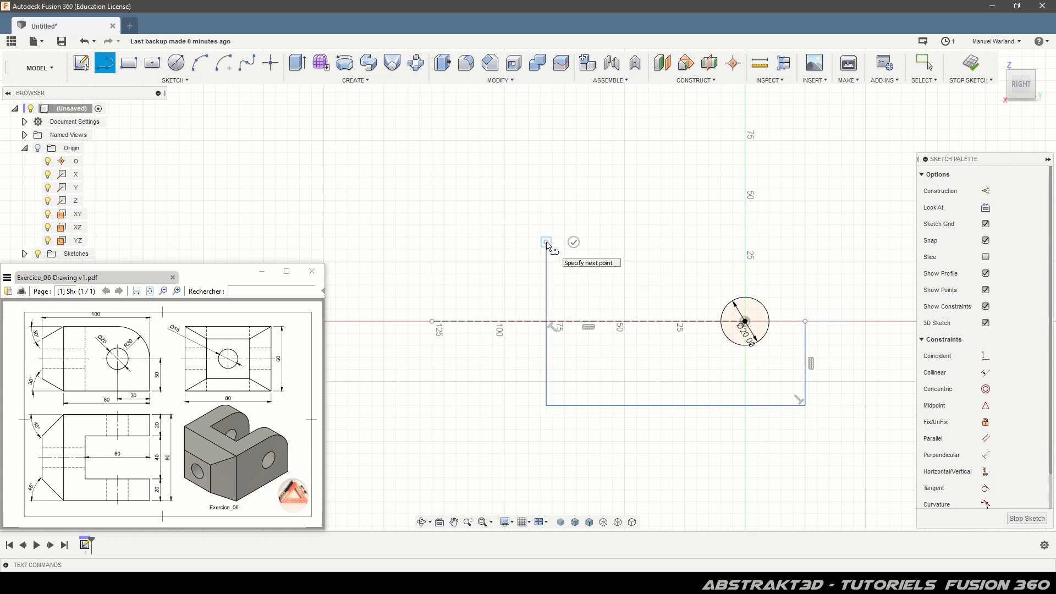
pyautogui.click(757, 243)
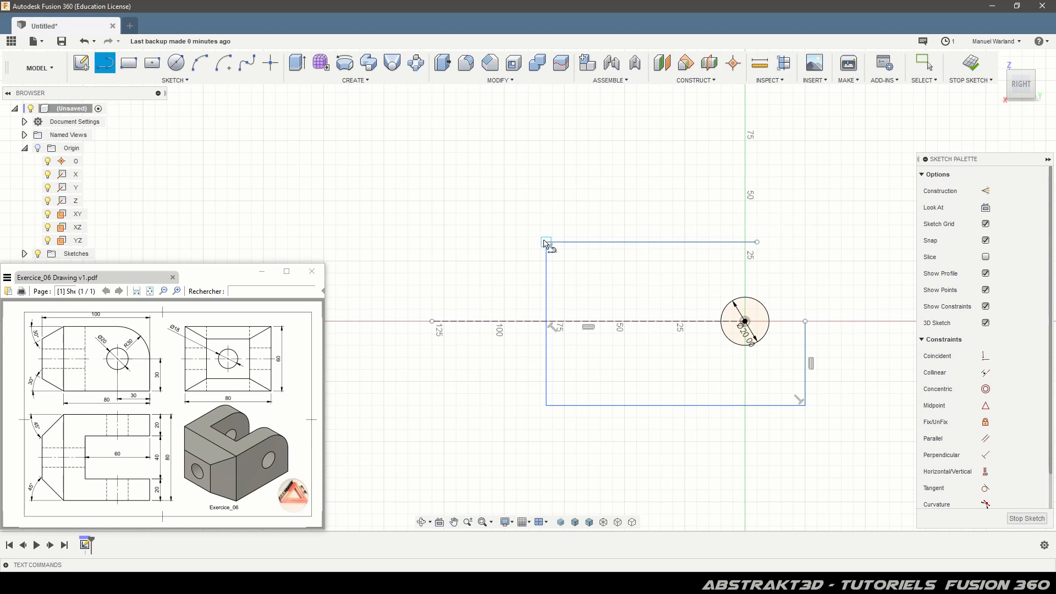
# Draw the tapered left end with two slanted lines joined by a vertical line, and close the outline's upper-right gap with a tangent arc
pyautogui.click(547, 242)
pyautogui.click(500, 270)
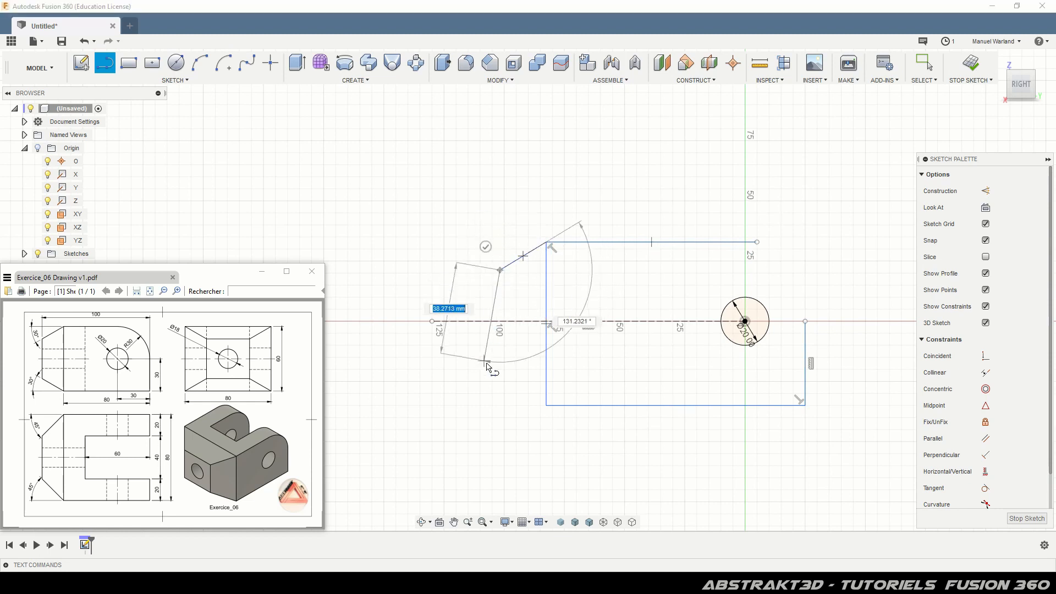
pyautogui.click(500, 370)
pyautogui.click(546, 405)
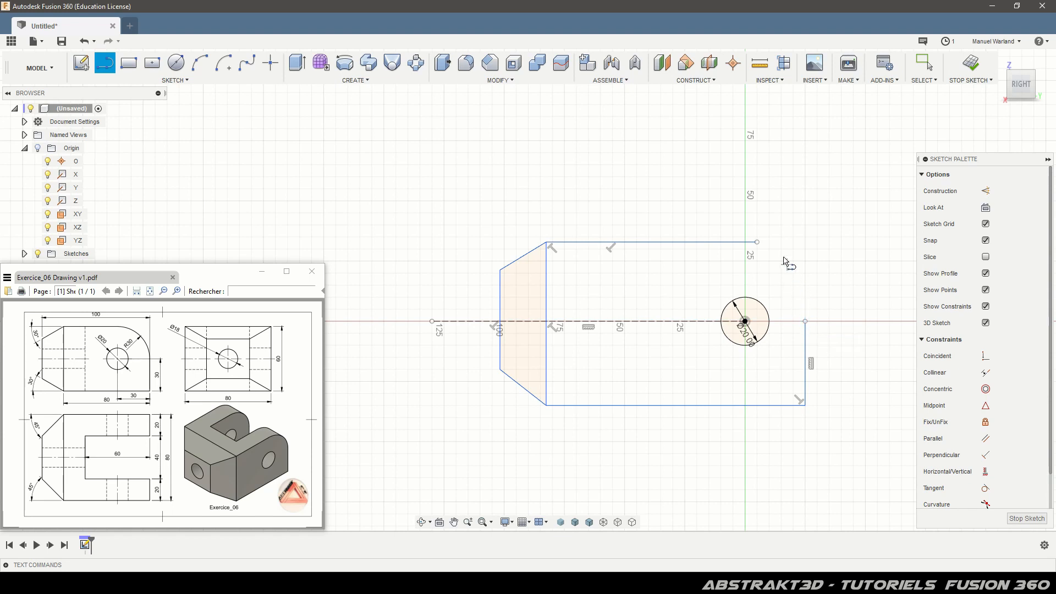
pyautogui.click(805, 321)
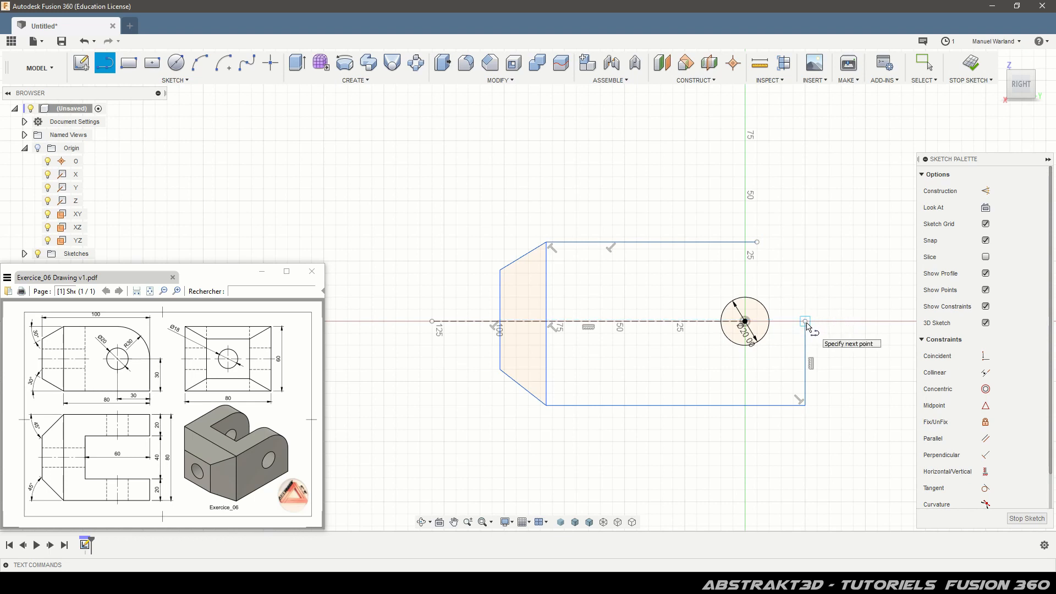
pyautogui.click(758, 243)
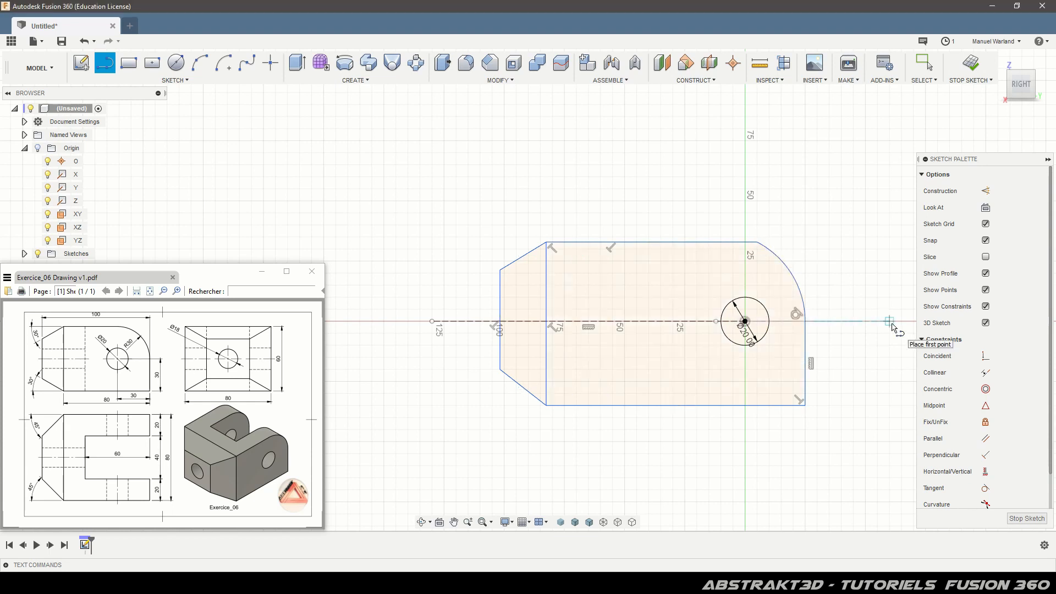
# Make the rounded corner arc tangent to the outline's upper horizontal line
pyautogui.click(985, 489)
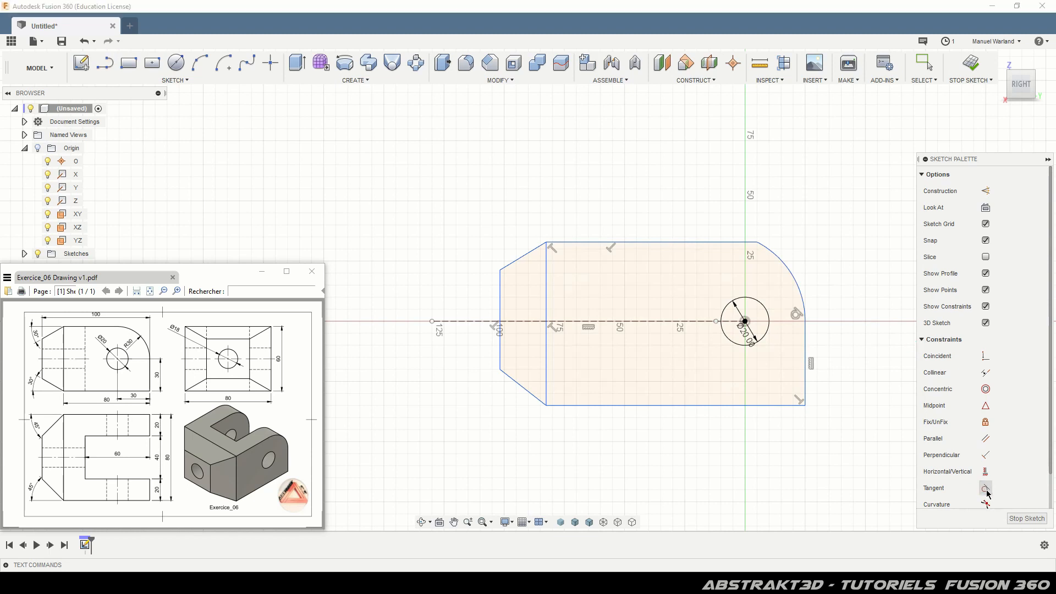
pyautogui.click(777, 255)
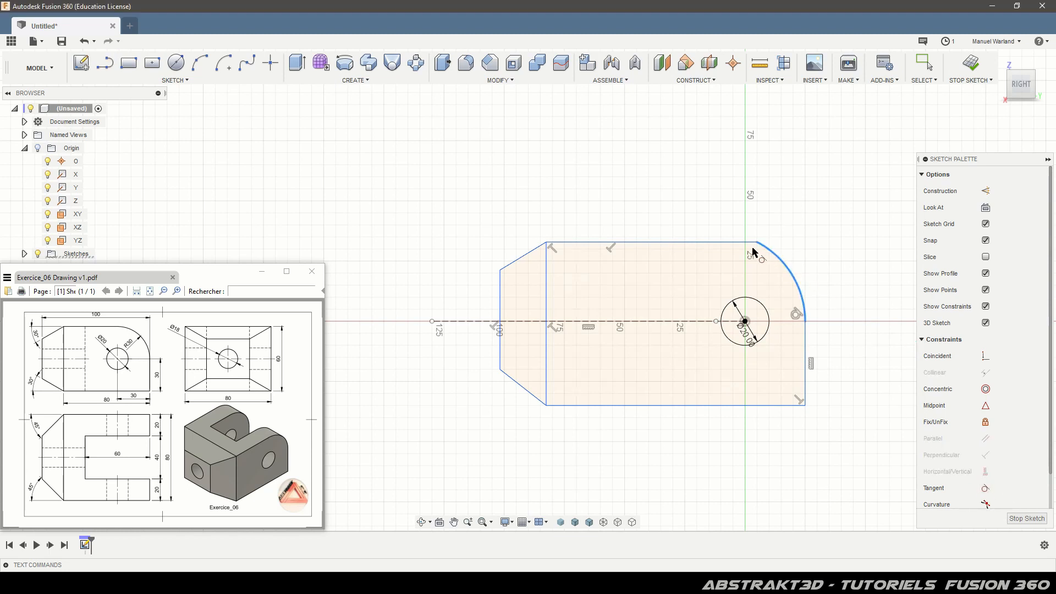
pyautogui.click(736, 245)
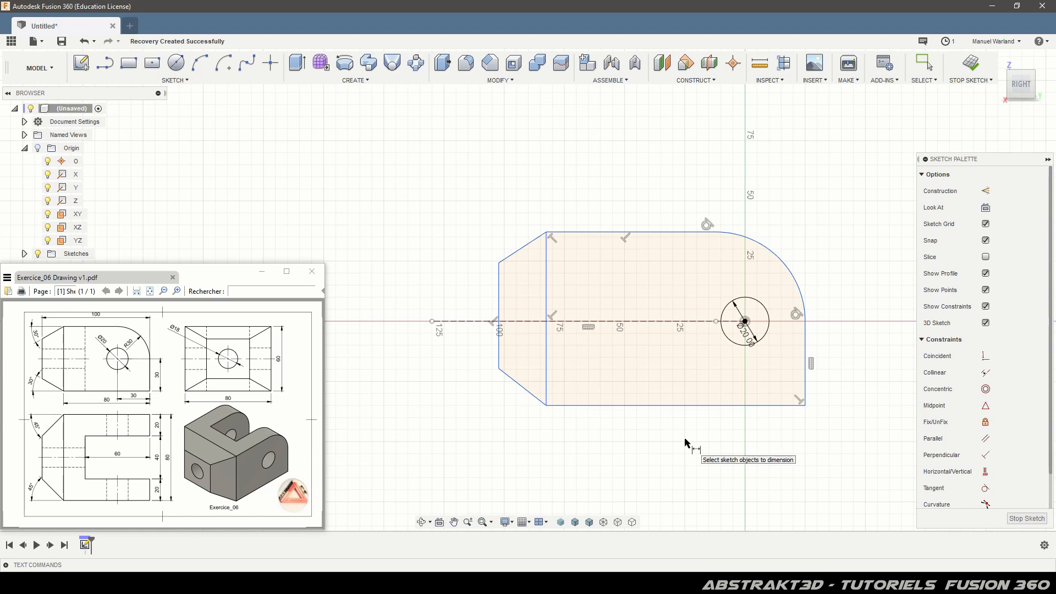
# Dimension the body height between the lower and upper horizontal lines as 60 mm
pyautogui.click(691, 405)
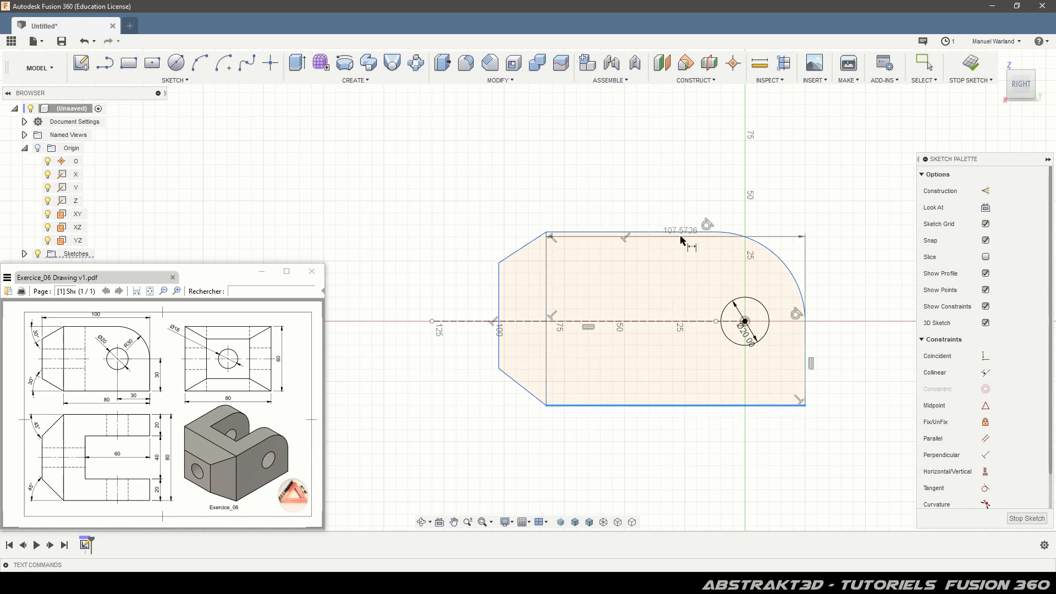
pyautogui.click(683, 232)
pyautogui.click(880, 322)
pyautogui.write('60')
pyautogui.press('Return')
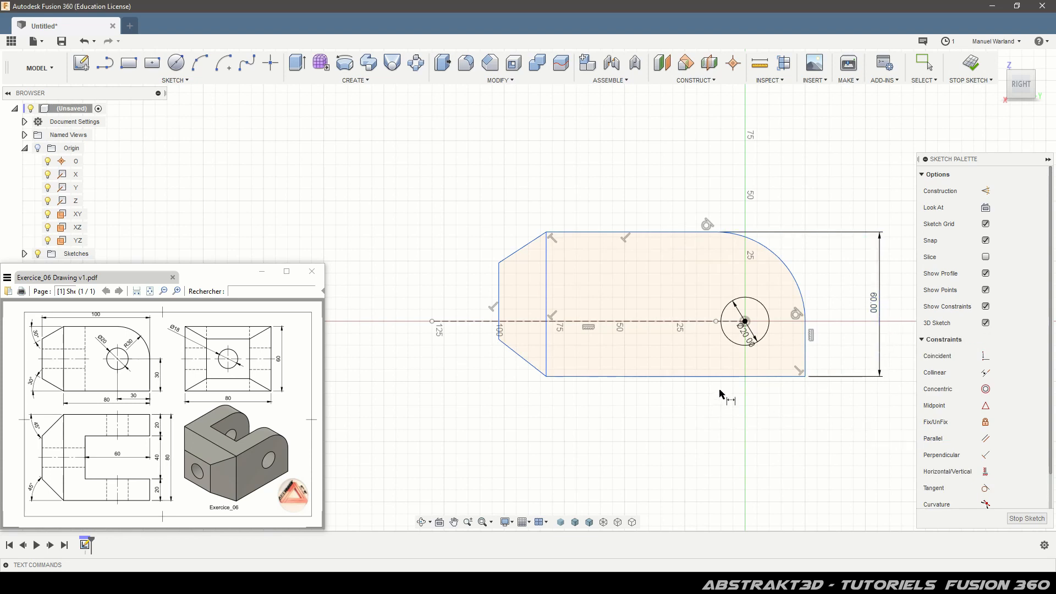
# Dimension the distance between the outline's right edge and the inner vertical line at the taper's start as 80 mm
pyautogui.click(806, 348)
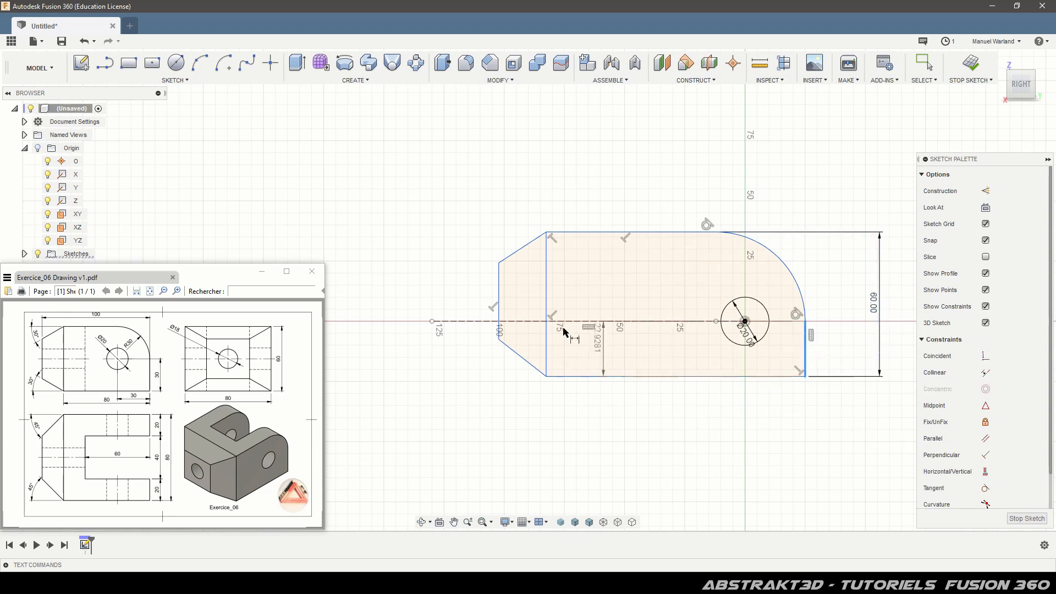
pyautogui.click(549, 331)
pyautogui.click(683, 410)
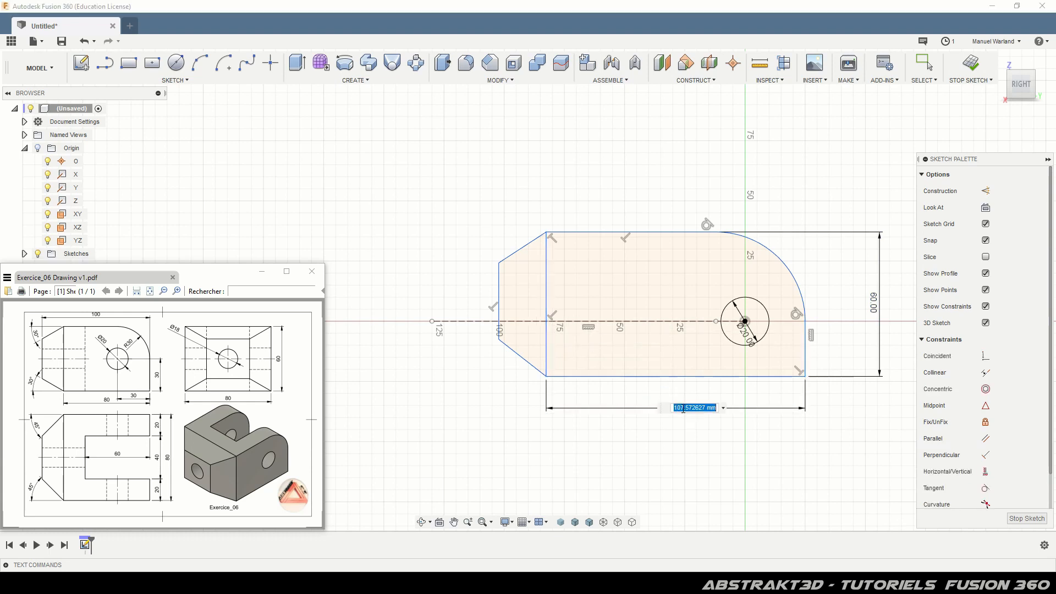
pyautogui.write('80')
pyautogui.press('Return')
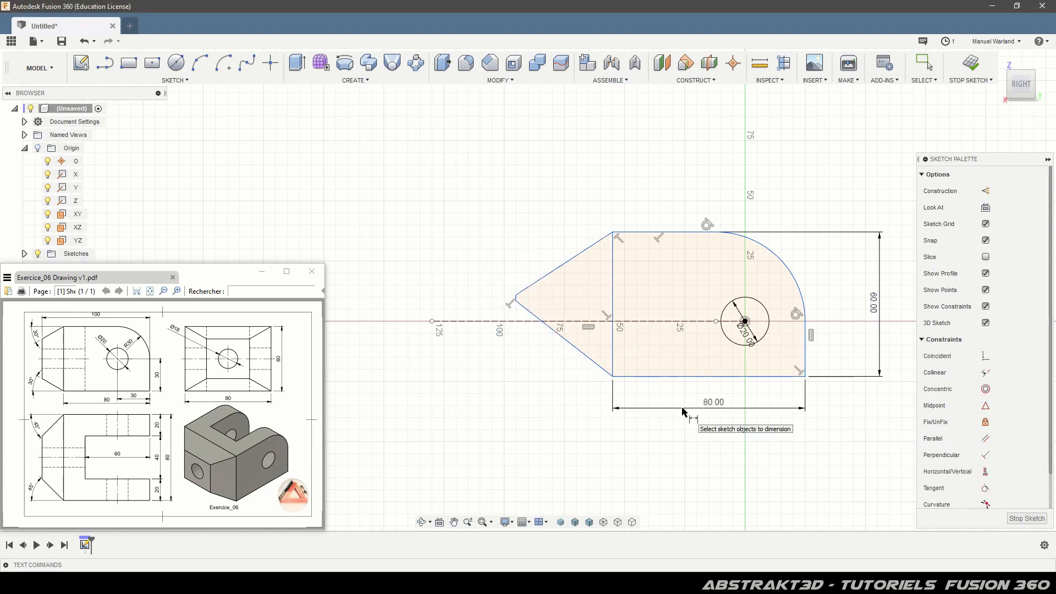
# Dimension the overall length from the tapered end's short vertical line to the outline's right edge as 100 mm
pyautogui.scroll(5, 517, 300)
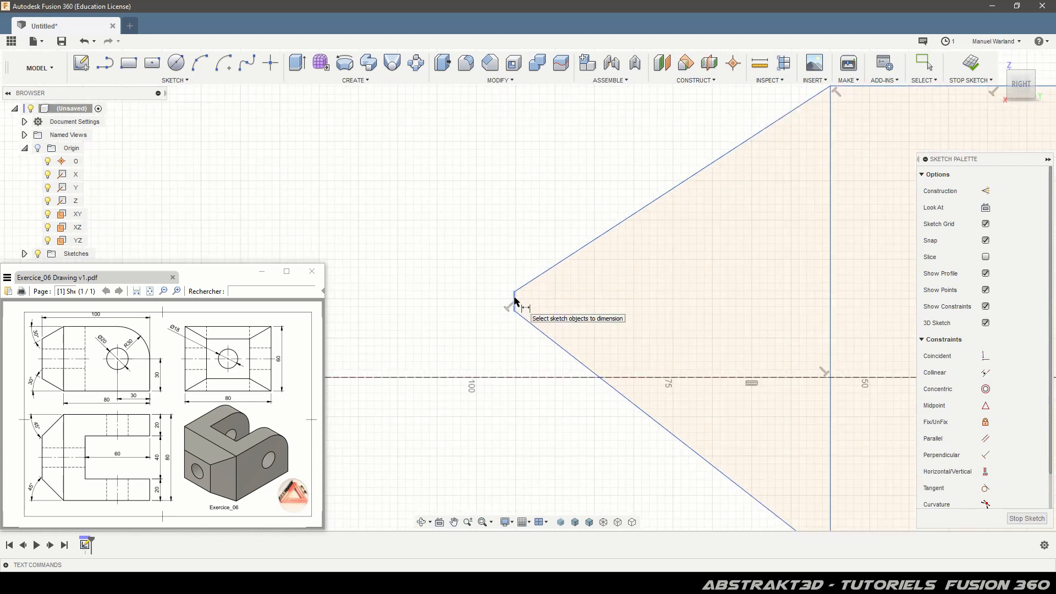
pyautogui.scroll(-5, 514, 303)
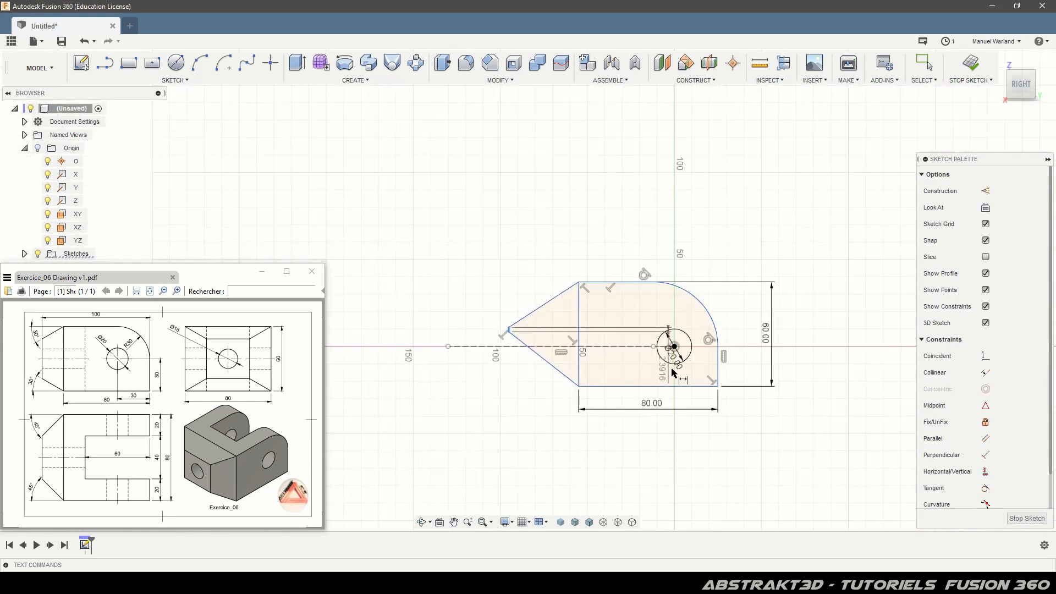
pyautogui.click(718, 355)
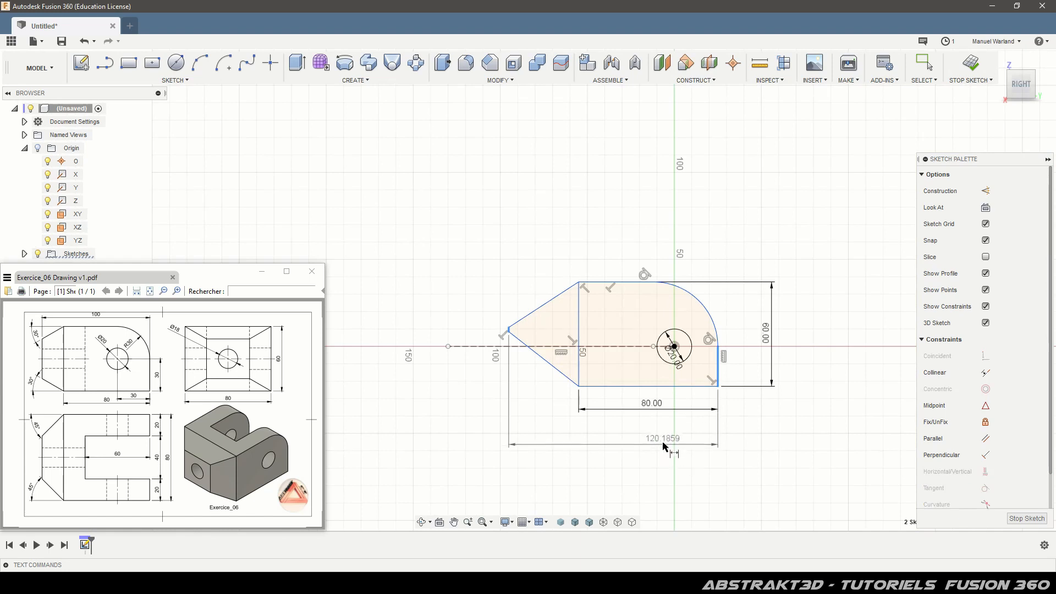
pyautogui.click(658, 433)
pyautogui.write('100')
pyautogui.press('Return')
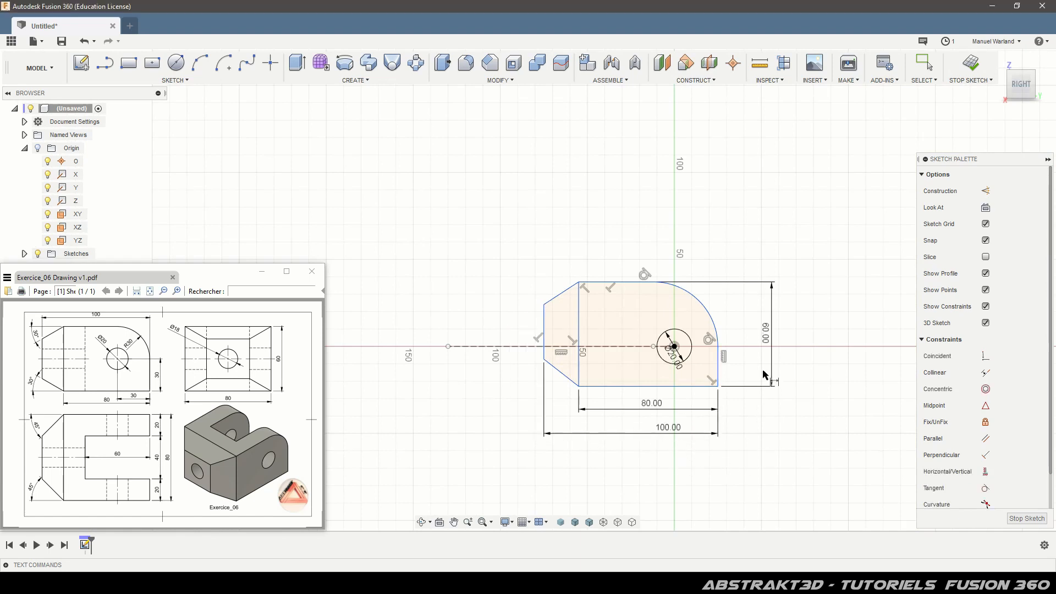
# Dimension the angle between the upper slanted line and the upper horizontal line as 30°
pyautogui.scroll(3, 580, 267)
pyautogui.scroll(2, 578, 292)
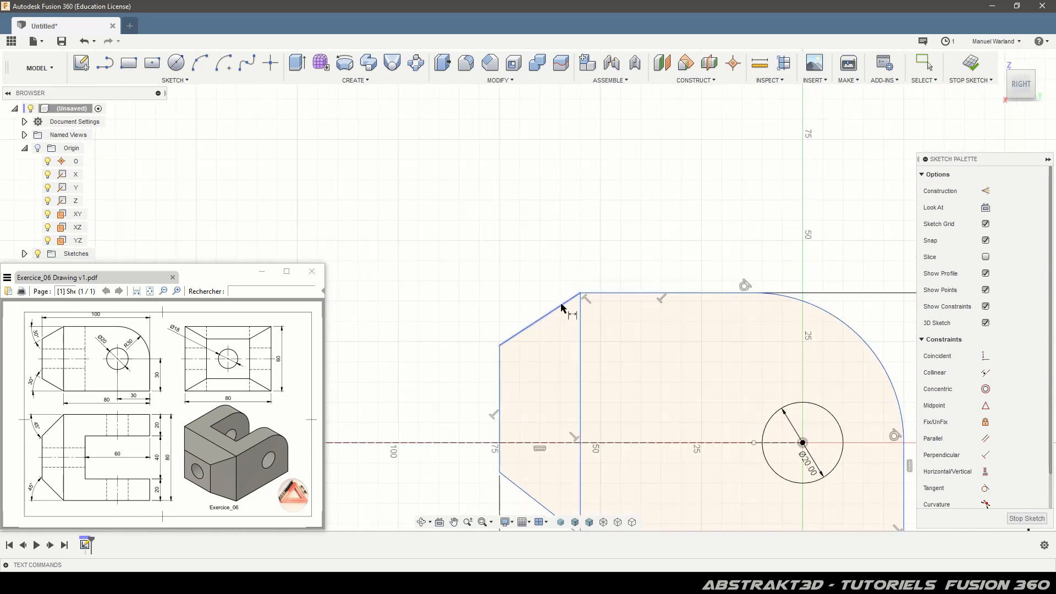
pyautogui.click(597, 294)
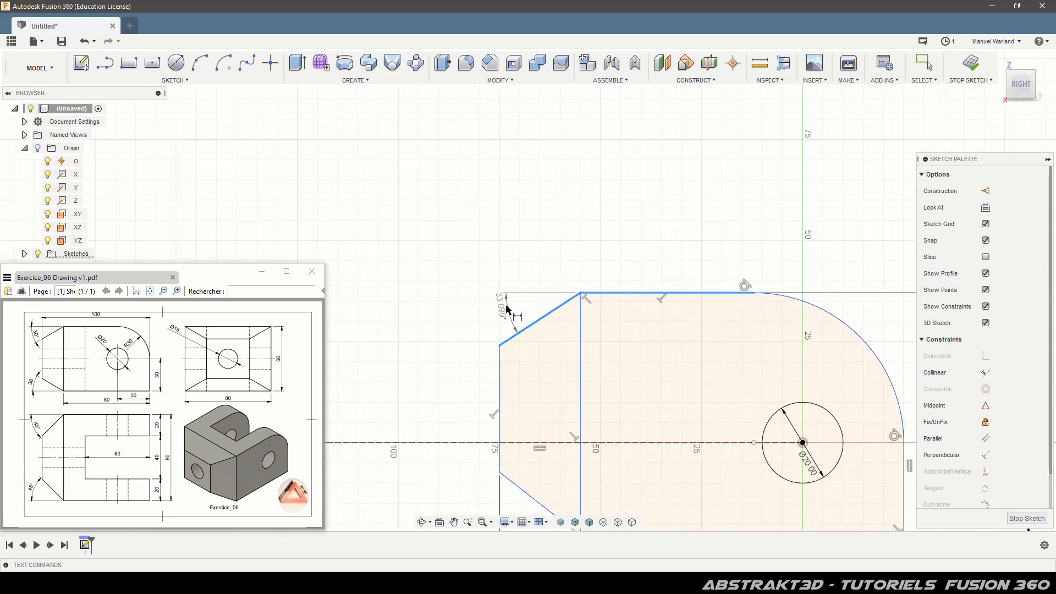
pyautogui.click(477, 329)
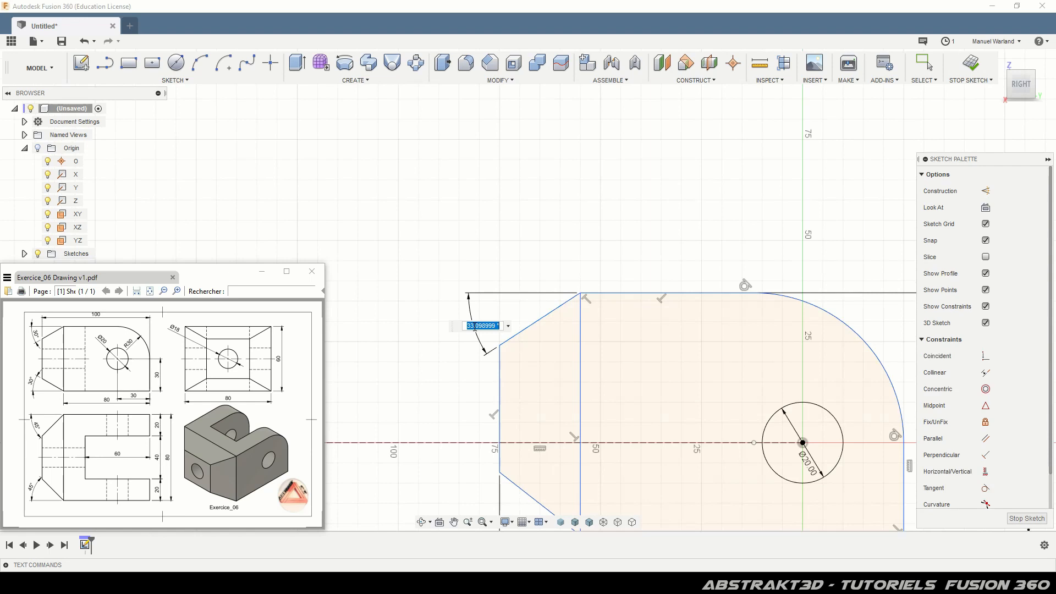
pyautogui.write('30')
pyautogui.press('Return')
# Dimension the angle between the lower slanted line and the lower horizontal line as 30°
pyautogui.scroll(-2, 417, 162)
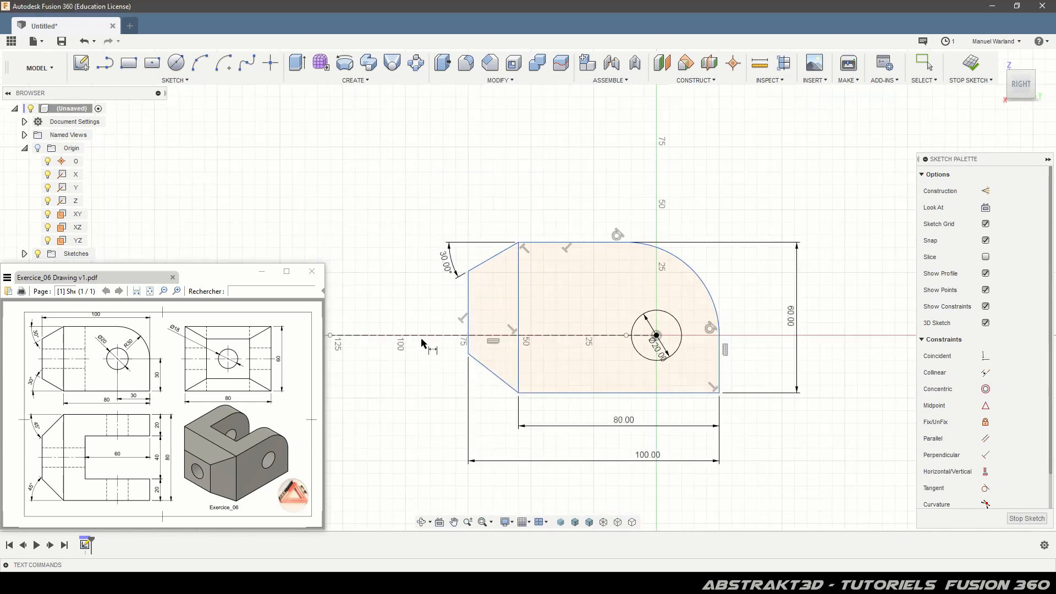
pyautogui.click(504, 384)
pyautogui.click(530, 393)
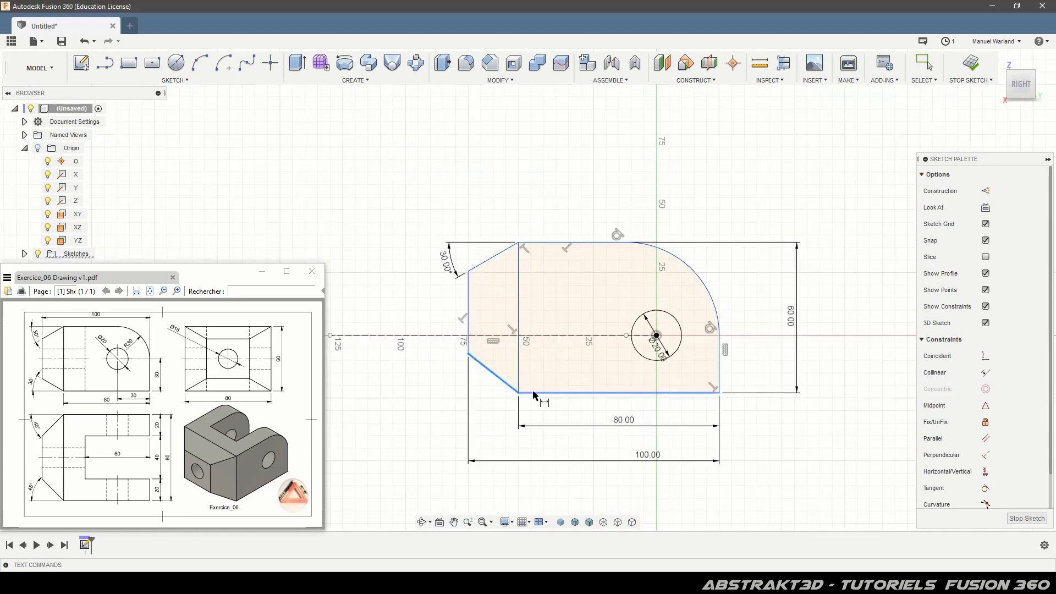
pyautogui.click(446, 377)
pyautogui.write('30')
pyautogui.press('Return')
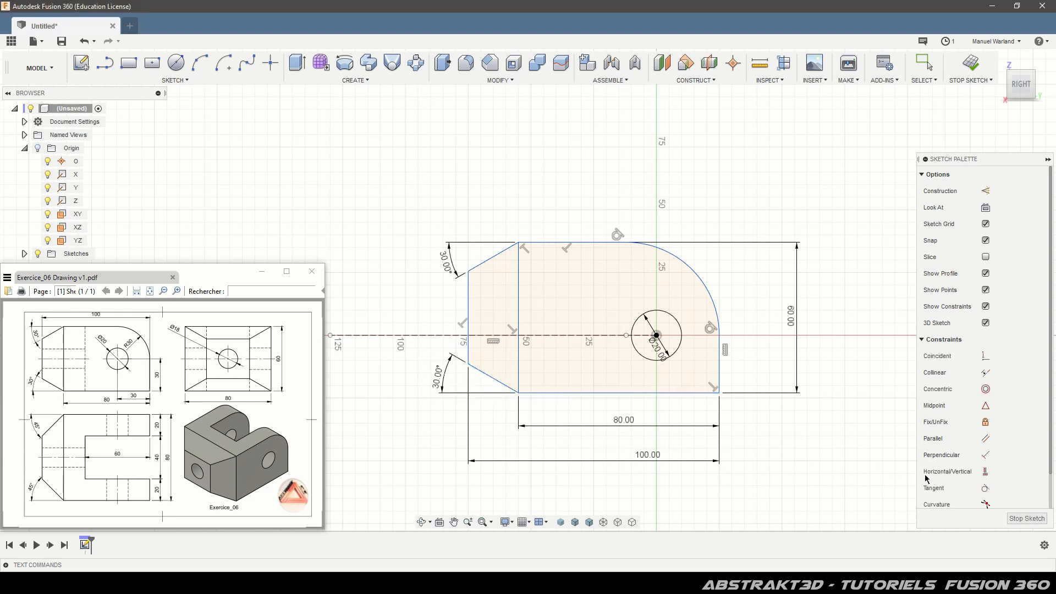
# Dimension the rounded corner arc with a radius of 30 mm
pyautogui.click(709, 289)
pyautogui.click(737, 270)
pyautogui.write('30')
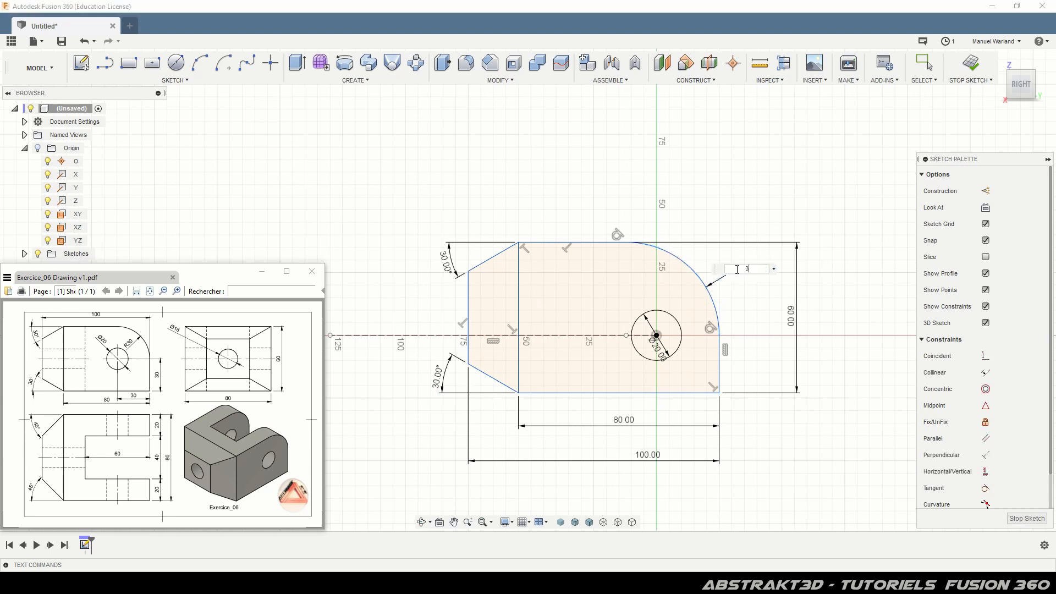
pyautogui.press('Return')
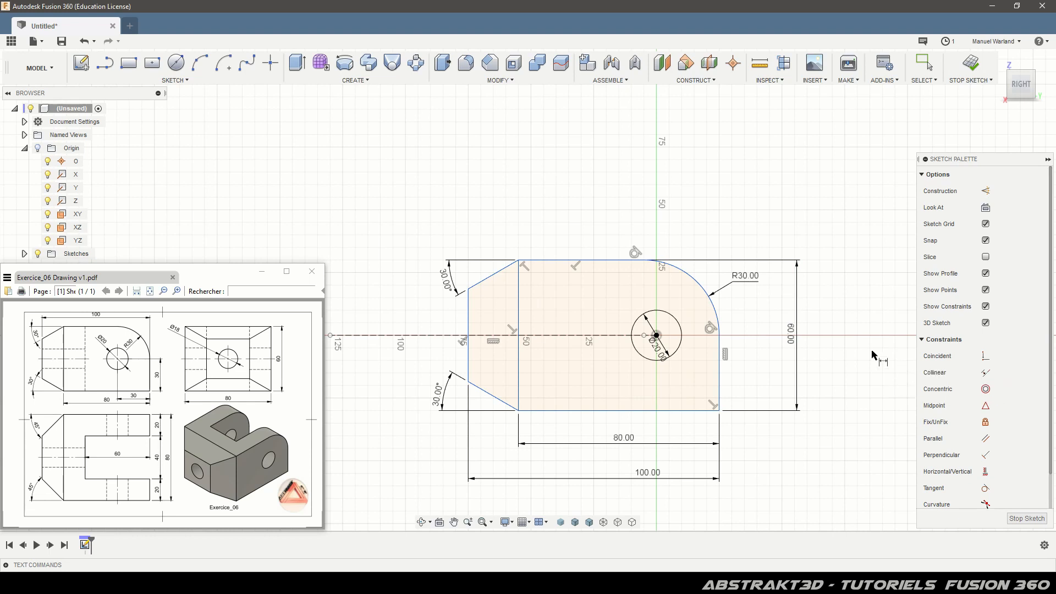
# Make the 30 mm radius arc concentric with the 20 mm hole circle
pyautogui.click(986, 389)
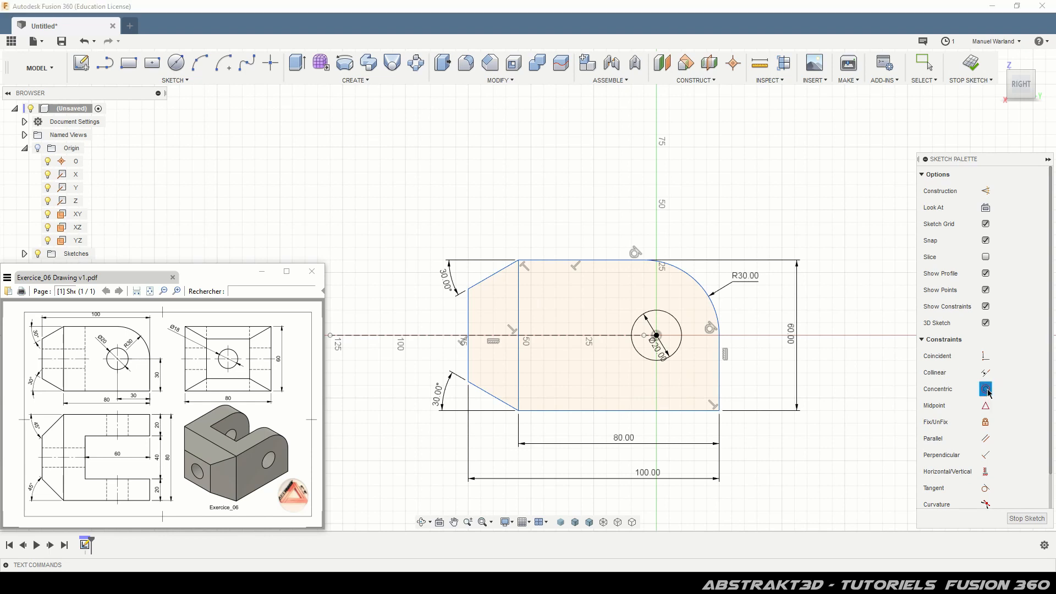
pyautogui.click(699, 283)
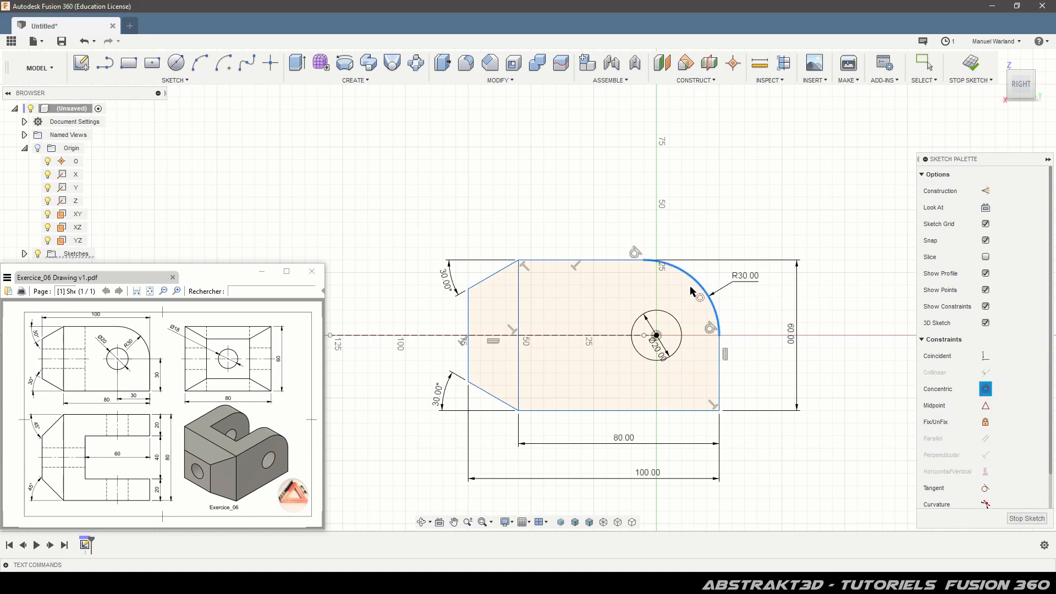
pyautogui.click(679, 326)
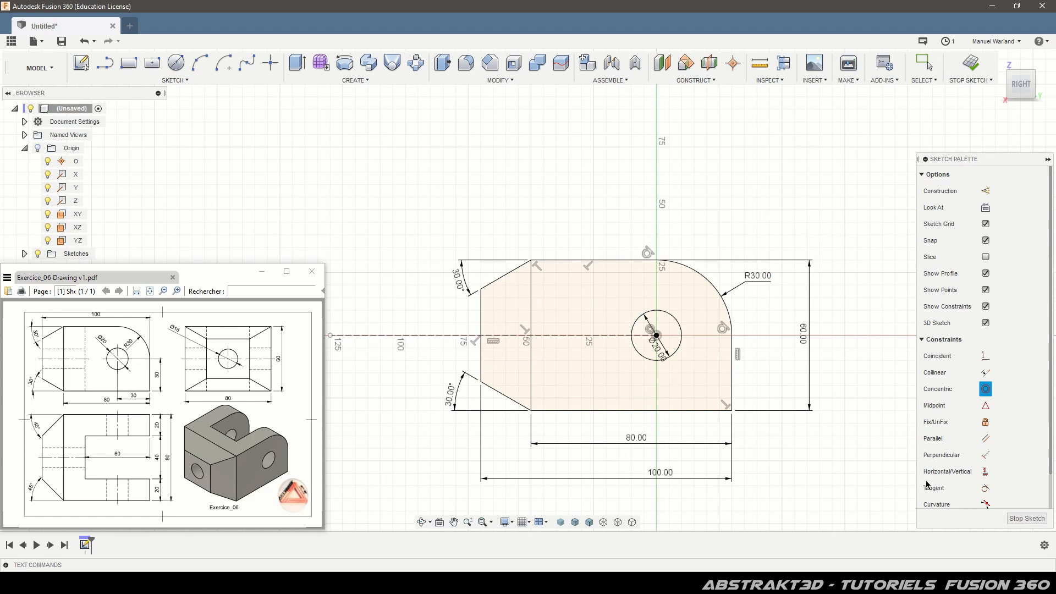
# Finish the sketch and make the origin planes and axes visible
pyautogui.click(1026, 520)
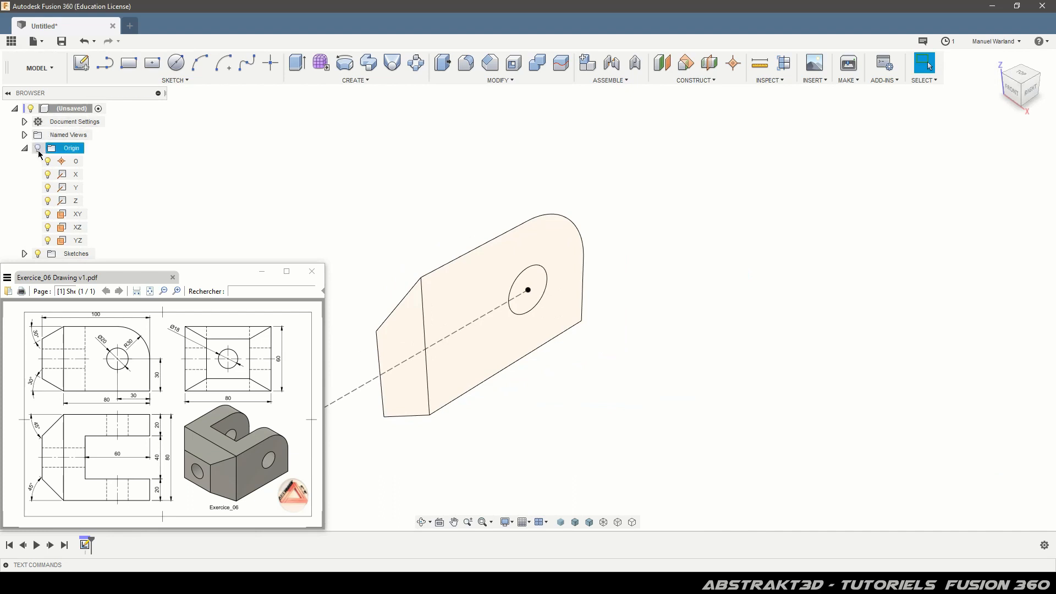
pyautogui.click(567, 241)
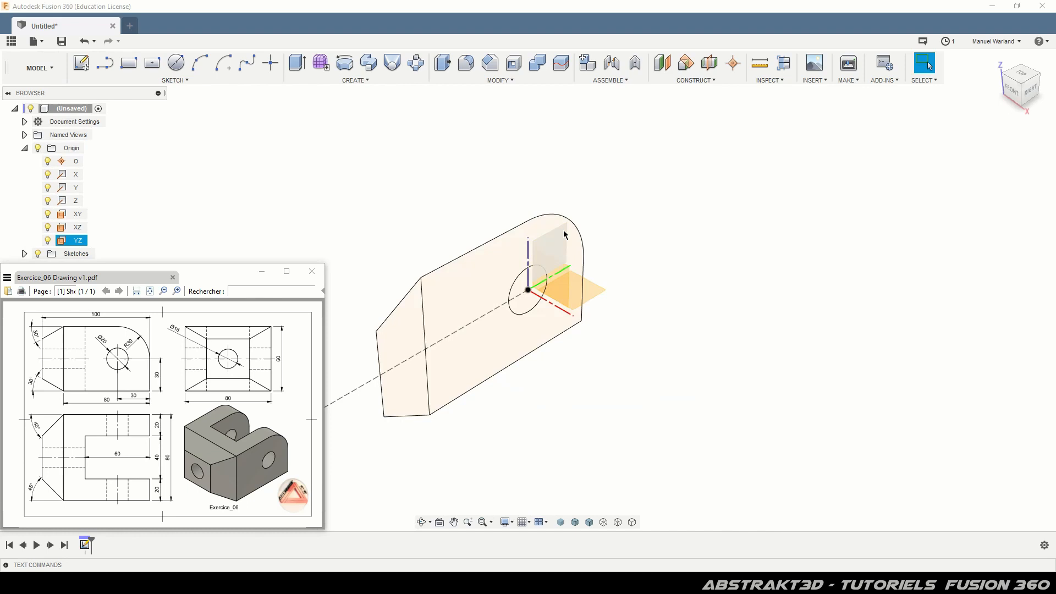
pyautogui.click(846, 315)
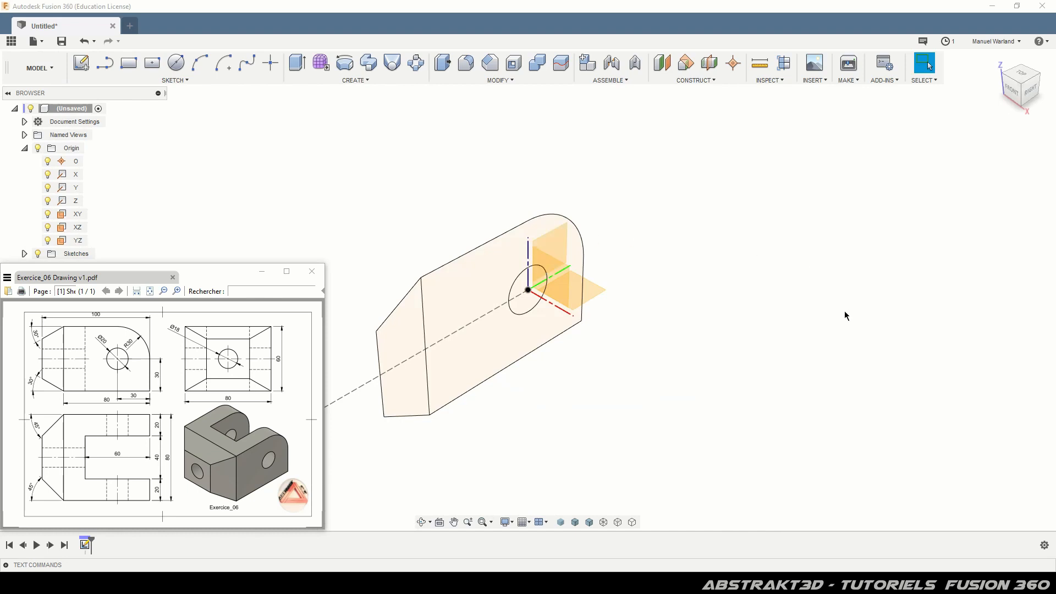
# Extrude the main body and tapered end profiles, leaving out the hole, symmetrically to a whole length of 80 mm as a new body
pyautogui.click(466, 363)
pyautogui.keyDown('shift'); pyautogui.click(409, 383); pyautogui.keyUp('shift')
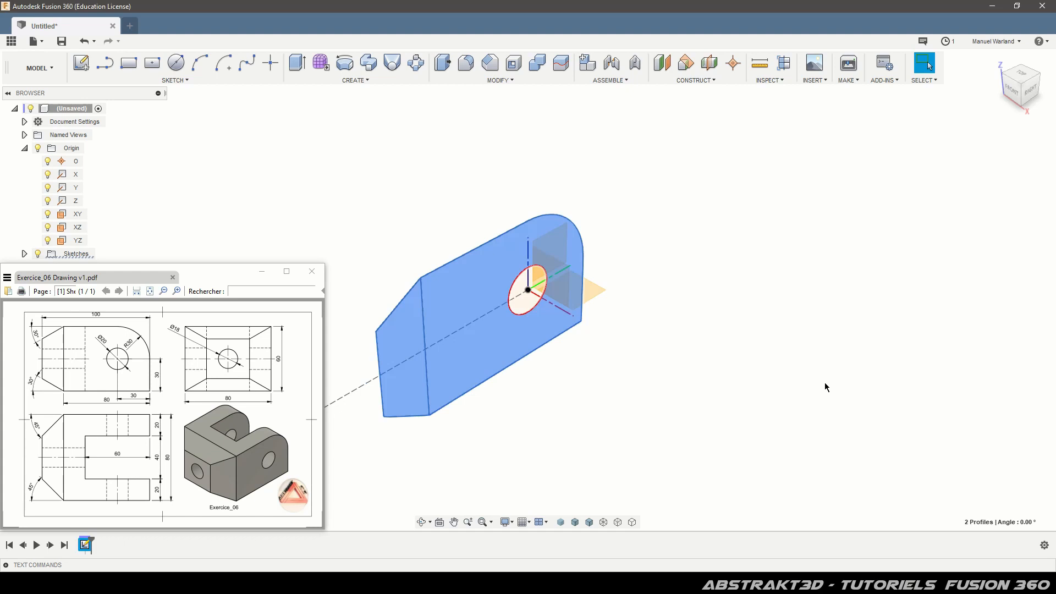
pyautogui.press('e')
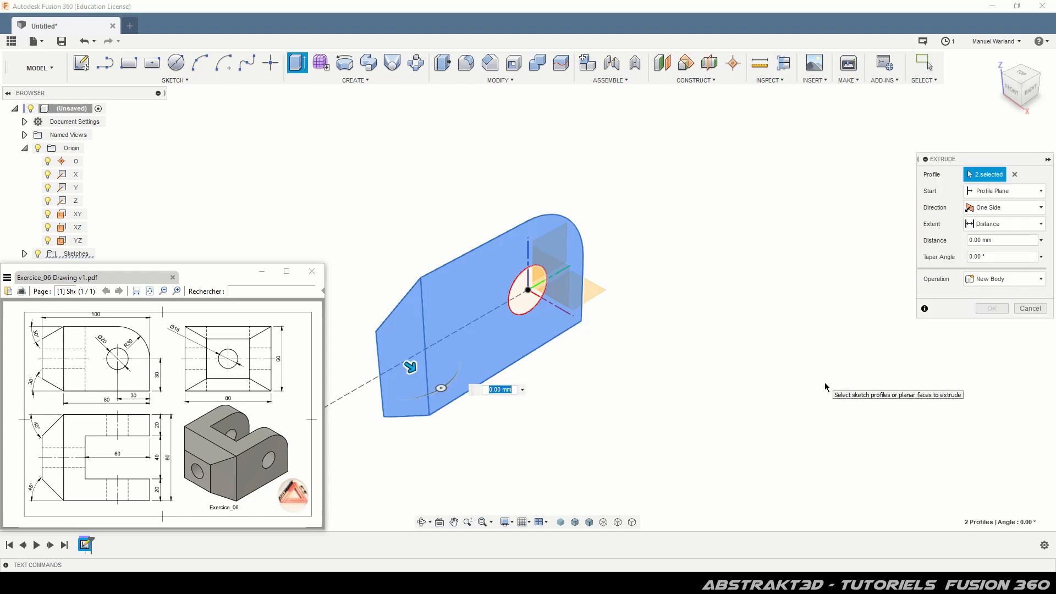
pyautogui.write('80')
pyautogui.click(1026, 209)
pyautogui.click(992, 249)
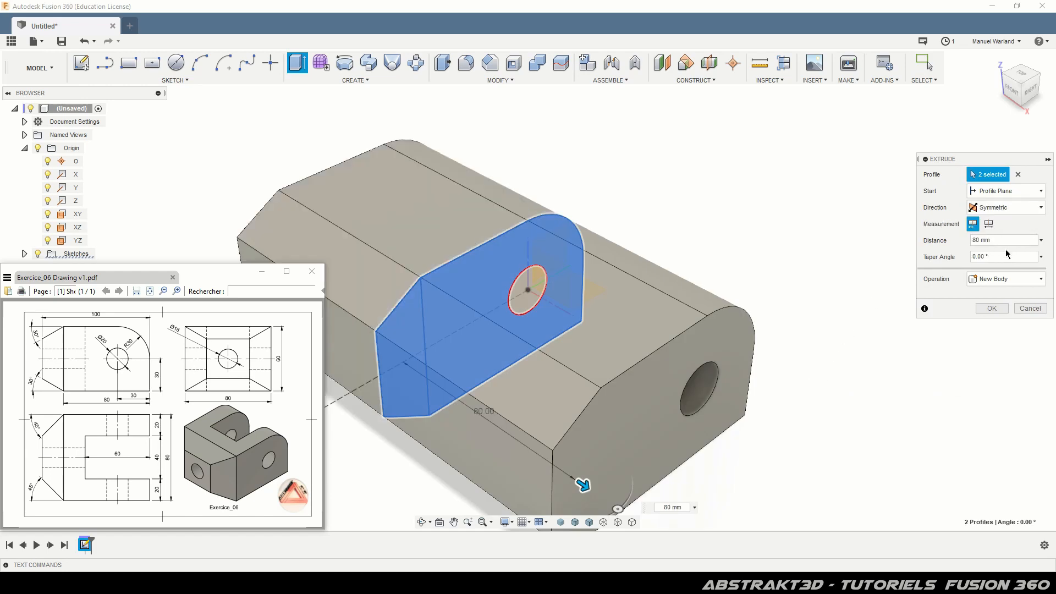
pyautogui.click(989, 225)
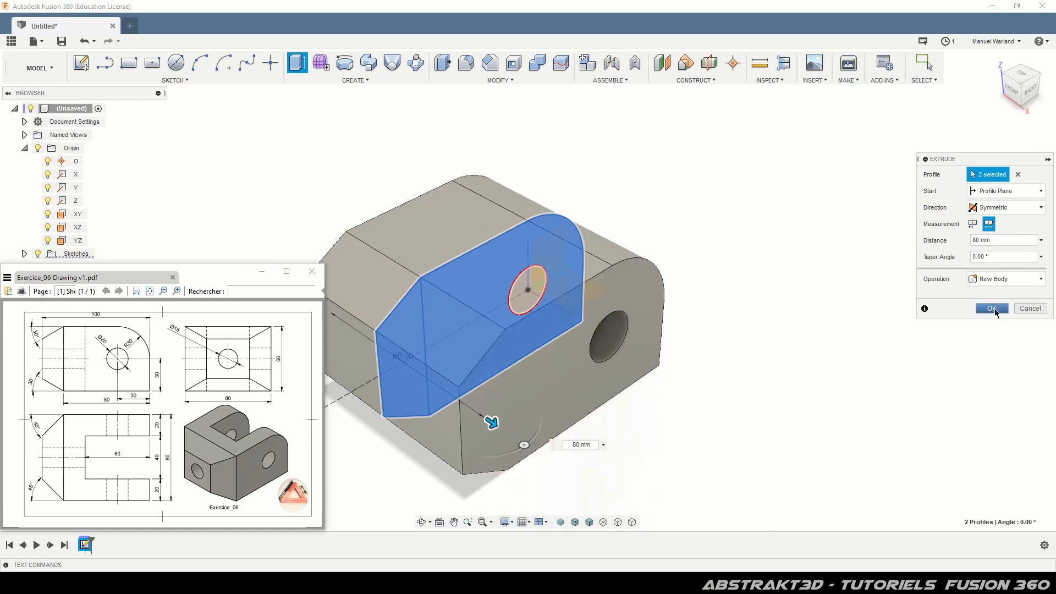
pyautogui.click(993, 309)
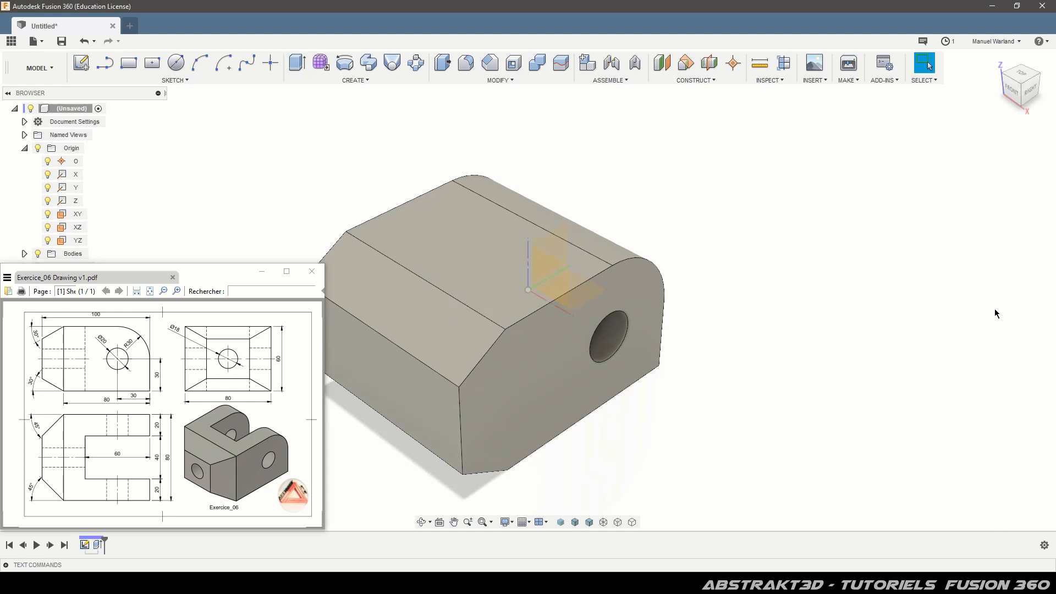
pyautogui.scroll(-1, 954, 312)
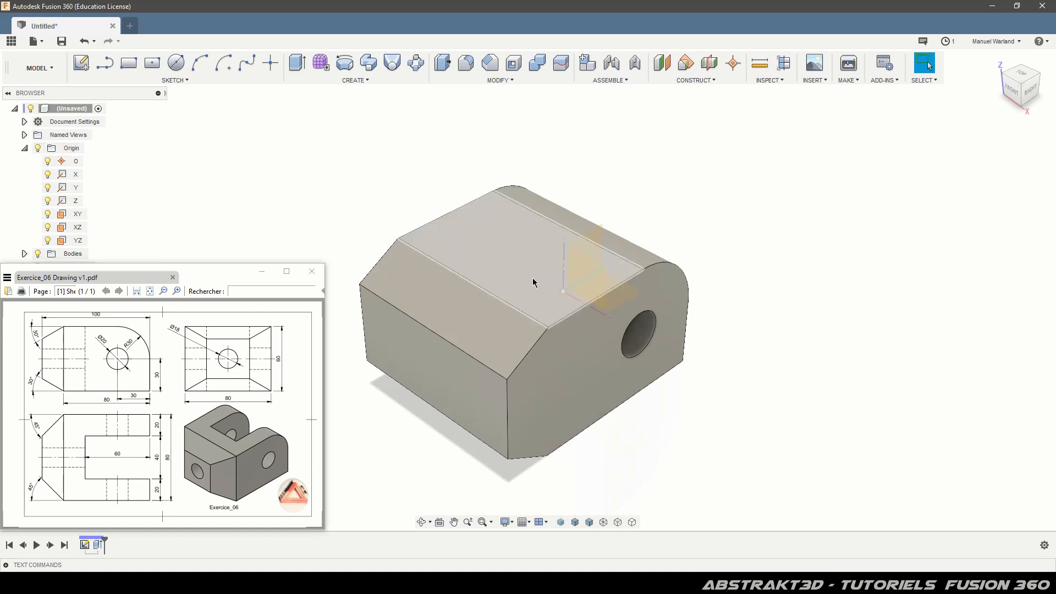
pyautogui.keyDown('shift'); pyautogui.moveTo(682, 438); pyautogui.dragTo(570, 408, button='middle'); pyautogui.keyUp('shift')
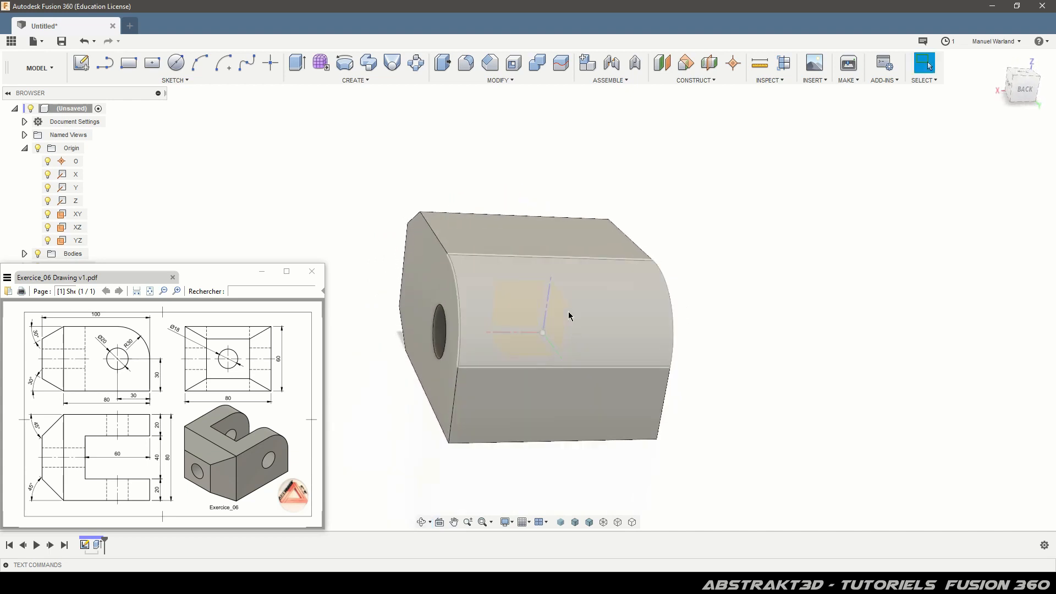
pyautogui.keyDown('shift'); pyautogui.moveTo(560, 319); pyautogui.dragTo(603, 424, button='middle'); pyautogui.keyUp('shift')
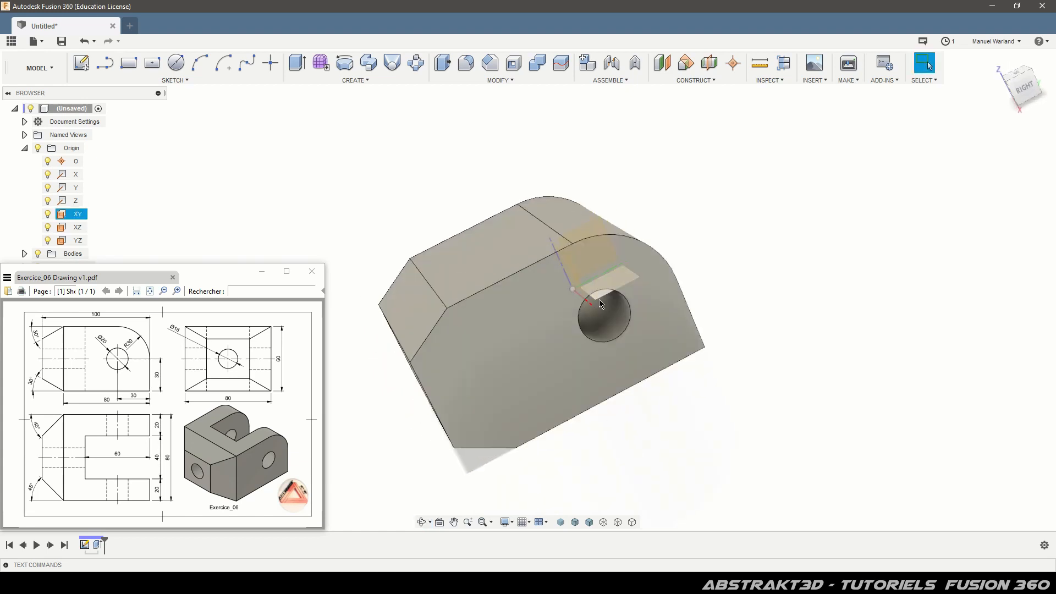
pyautogui.moveTo(622, 466)
pyautogui.keyDown('shift'); pyautogui.mouseDown(button='middle')
pyautogui.moveTo(667, 437)
pyautogui.moveTo(646, 460)
pyautogui.moveTo(617, 462)
pyautogui.mouseUp(button='middle'); pyautogui.keyUp('shift')
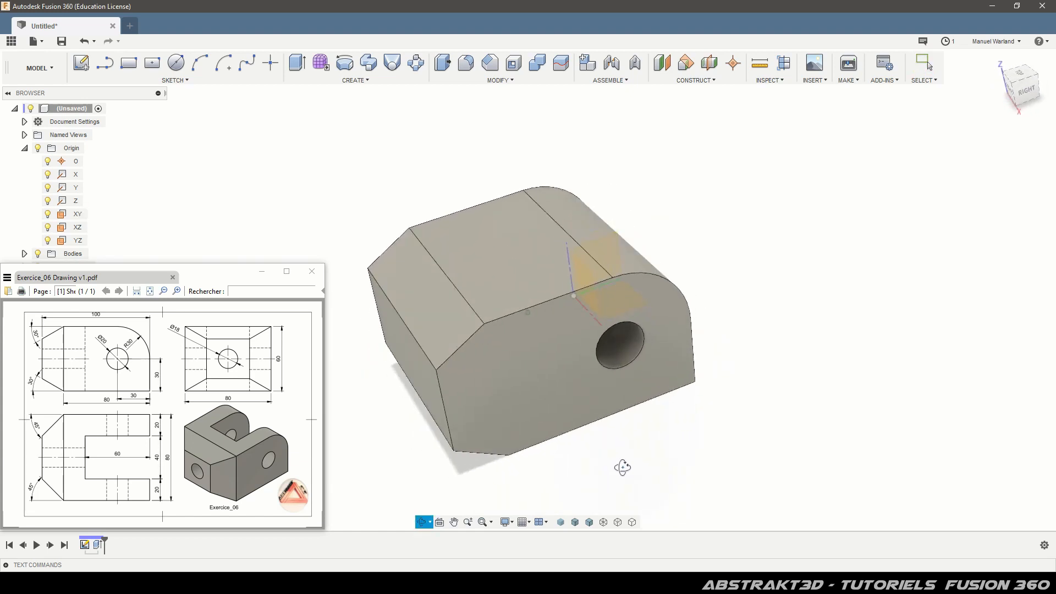
# Start a sketch on the body's flat top face and turn the view so the tapered end points left as in the drawing
pyautogui.click(511, 264)
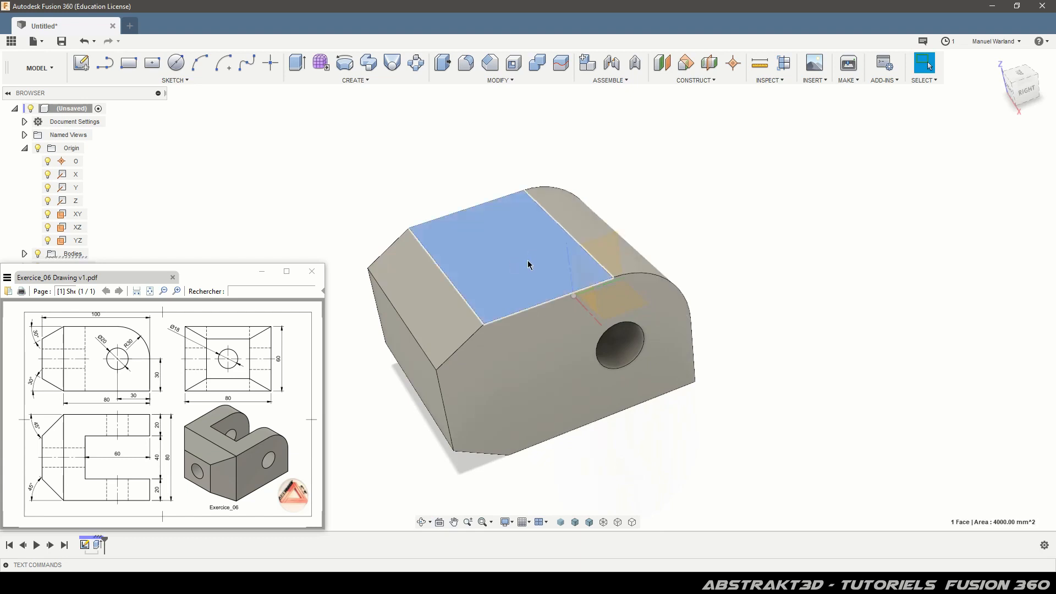
pyautogui.click(81, 64)
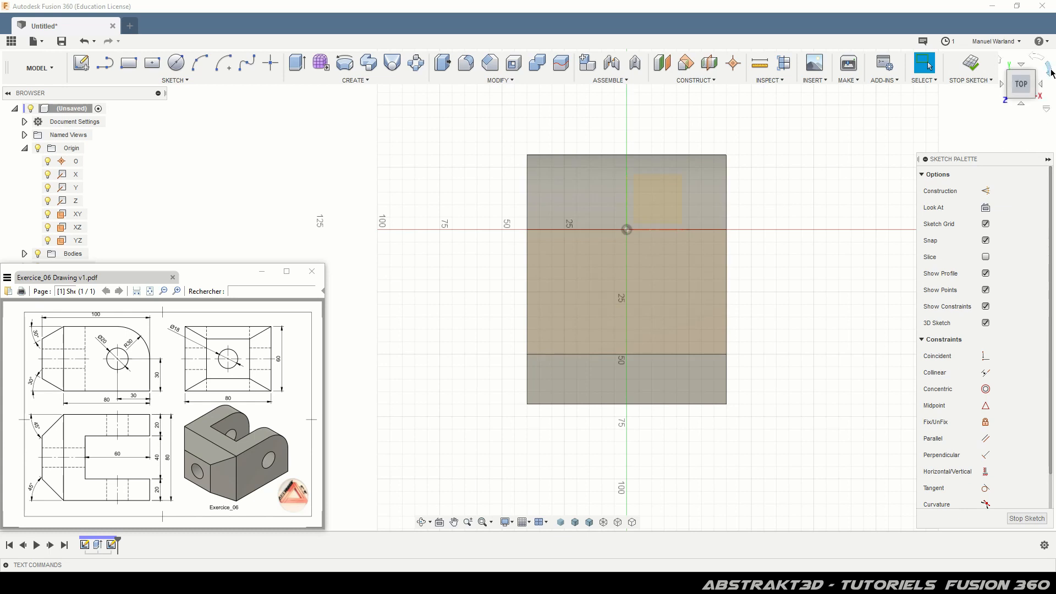
pyautogui.click(1051, 70)
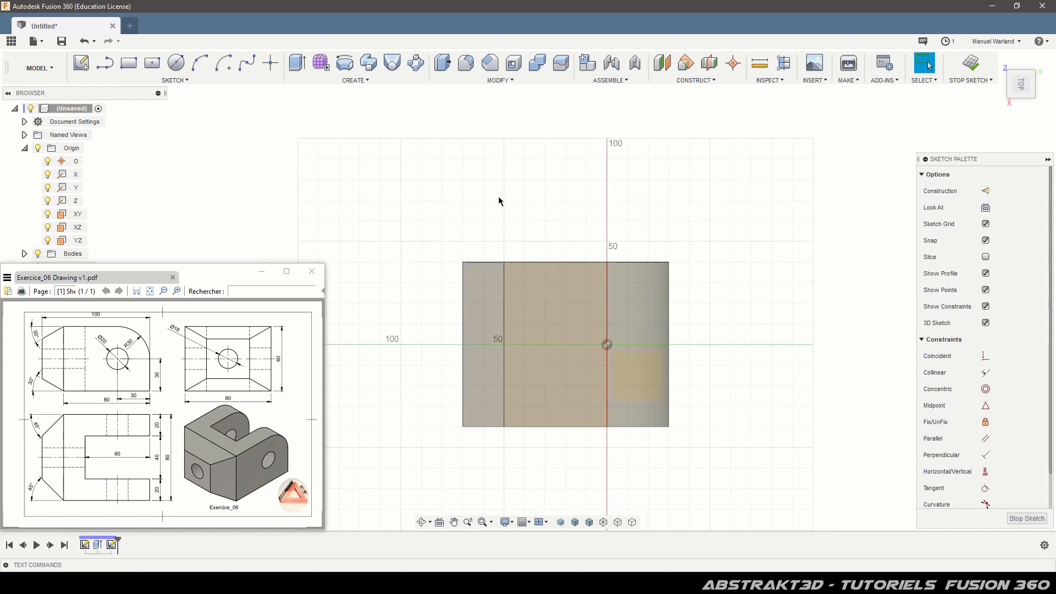
pyautogui.scroll(3, 579, 397)
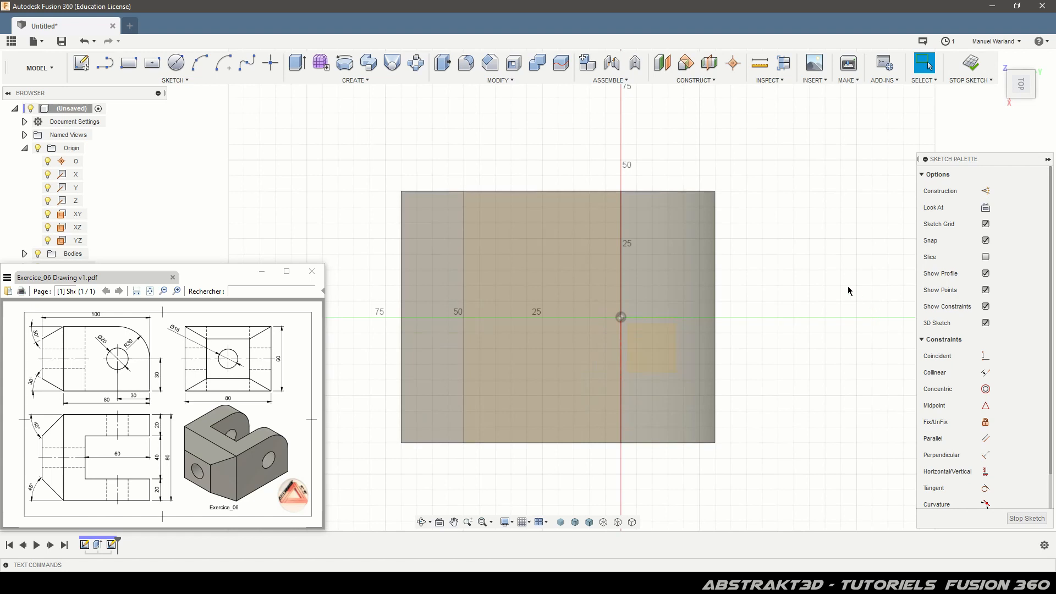
# Project the whole body's outline into the sketch using the Bodies selection filter, keeping the projection linked
pyautogui.press('p')
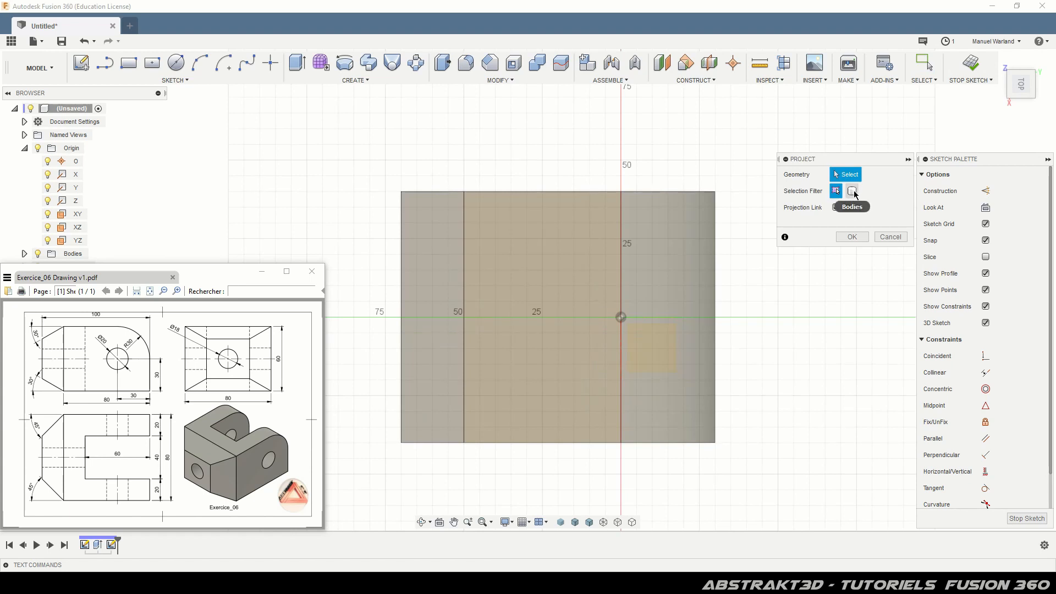
pyautogui.click(853, 193)
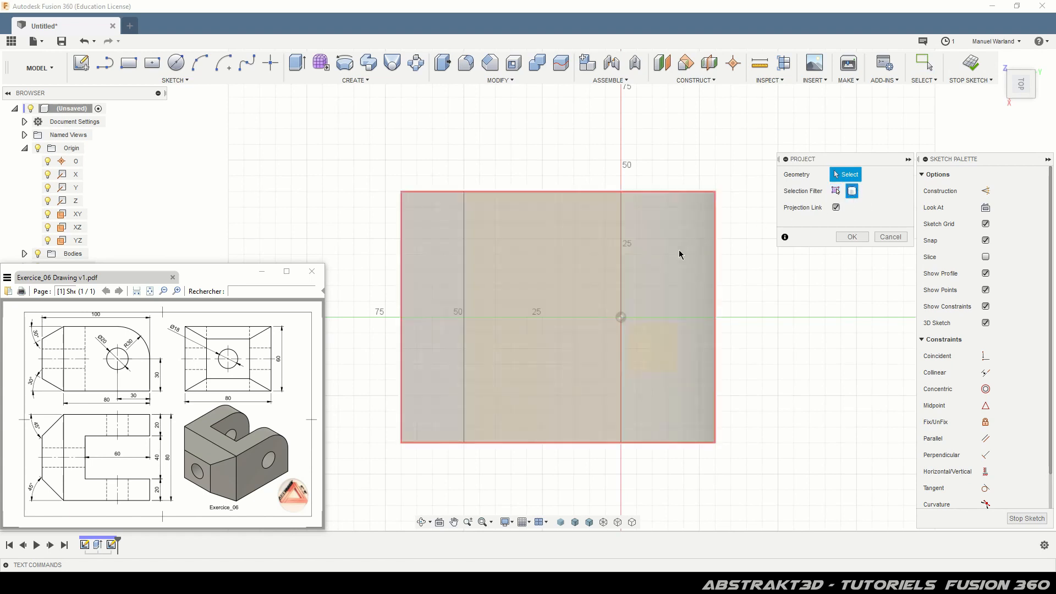
pyautogui.click(682, 254)
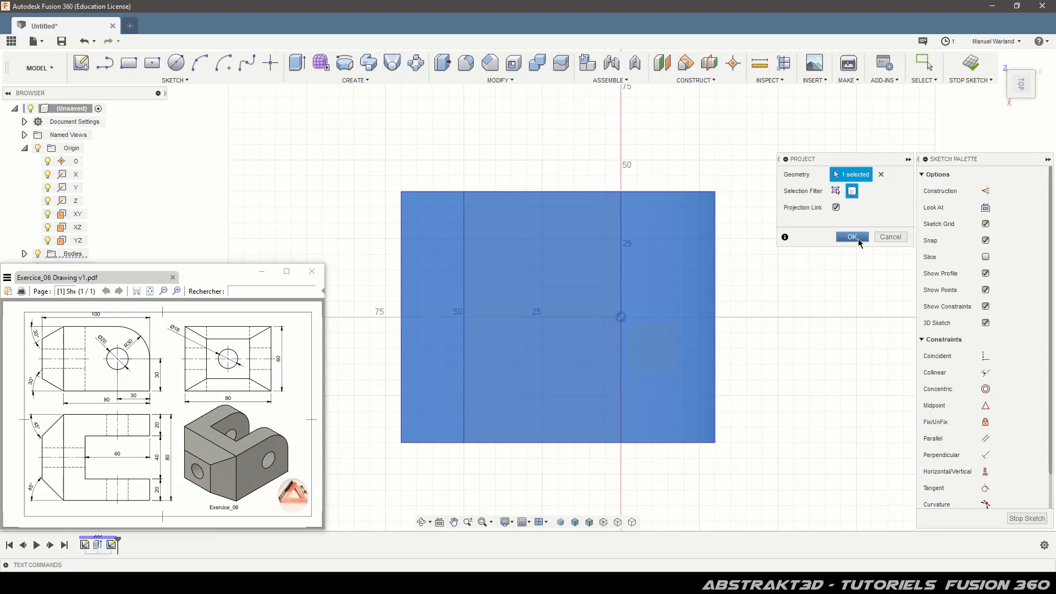
pyautogui.click(852, 237)
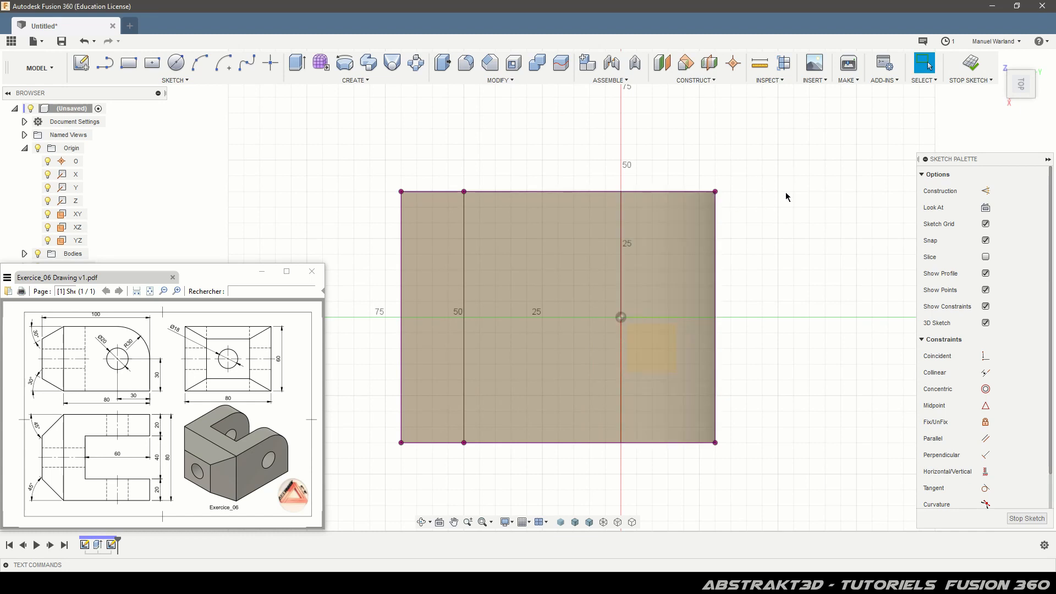
# Sketch two diagonal lines cutting the tapered end's corners, from both ends of the taper edge to the end edge
pyautogui.click(105, 63)
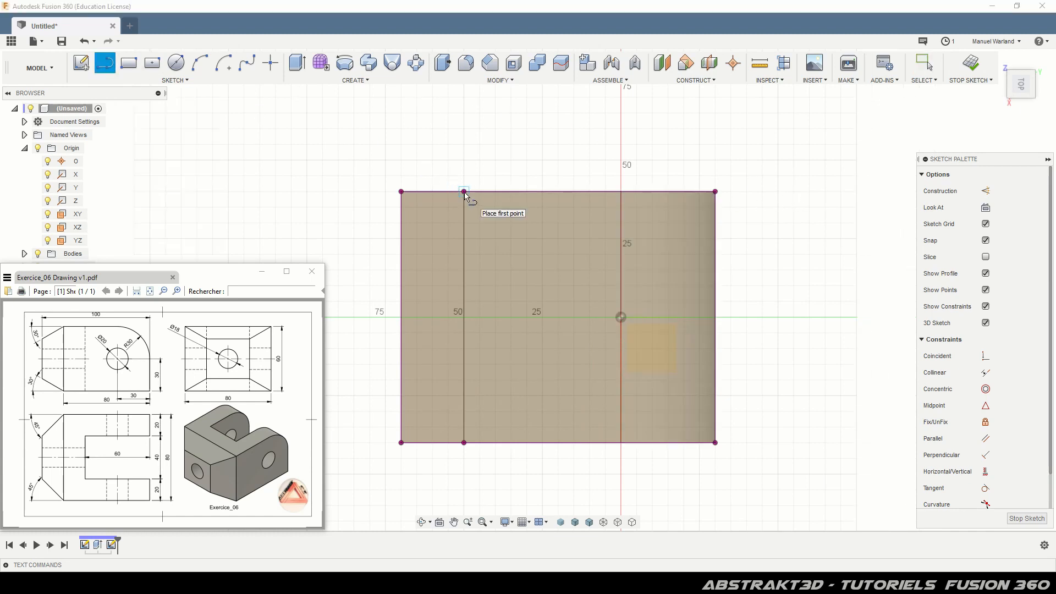
pyautogui.click(465, 192)
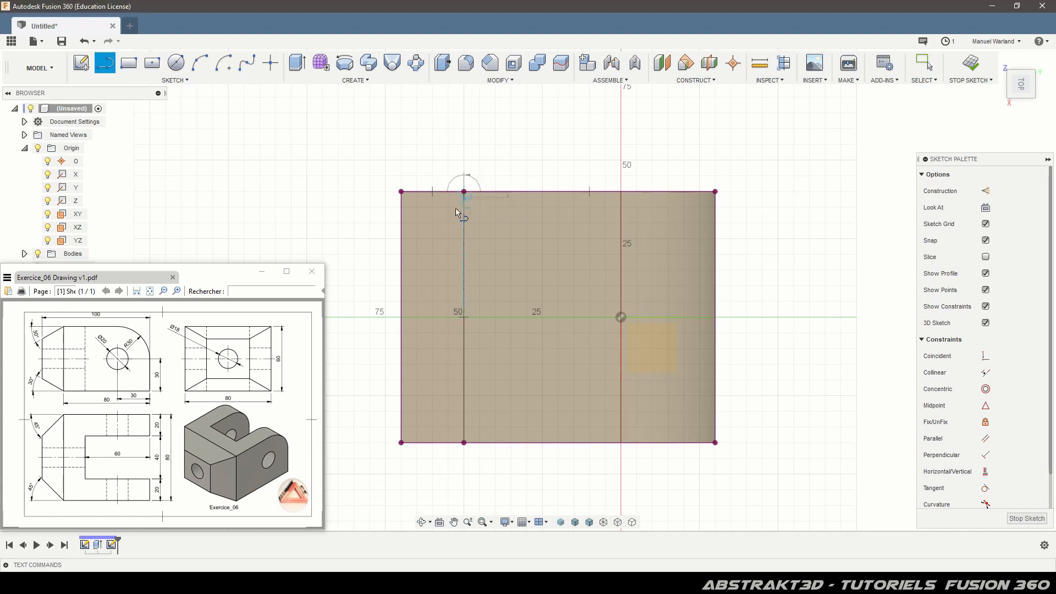
pyautogui.doubleClick(402, 255)
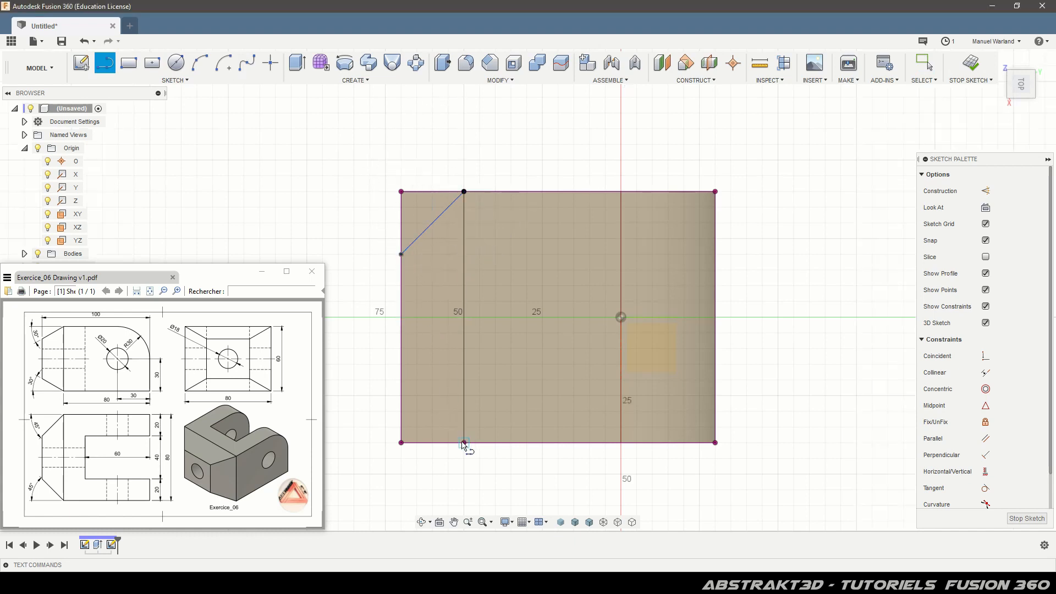
pyautogui.click(463, 443)
pyautogui.doubleClick(401, 386)
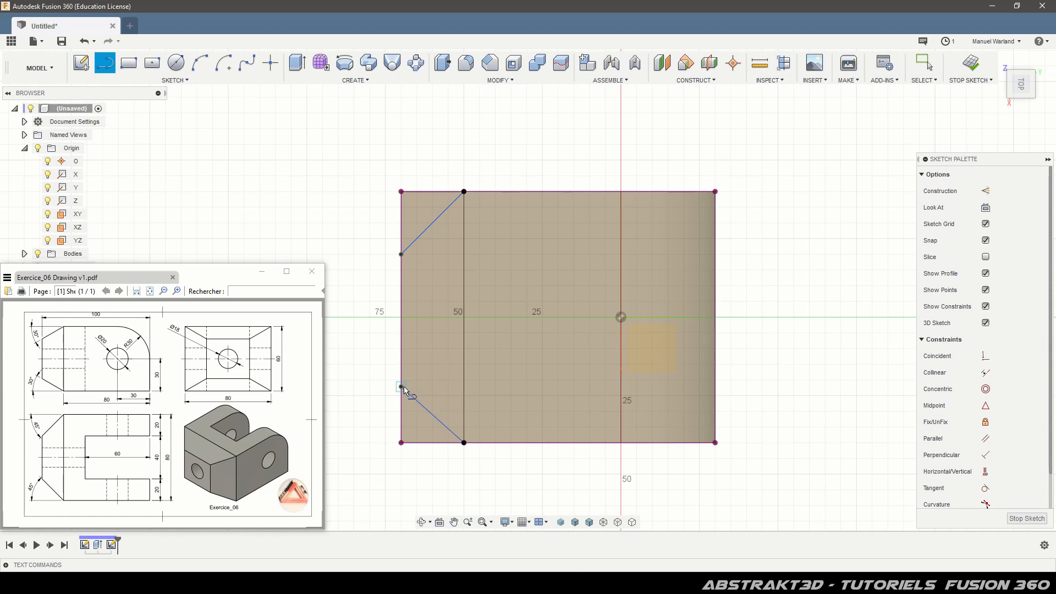
# Sketch a three-sided slot about 57 mm long and 39 mm wide, open at the rounded end, with a 90° lower corner angle placed inside it
pyautogui.click(716, 249)
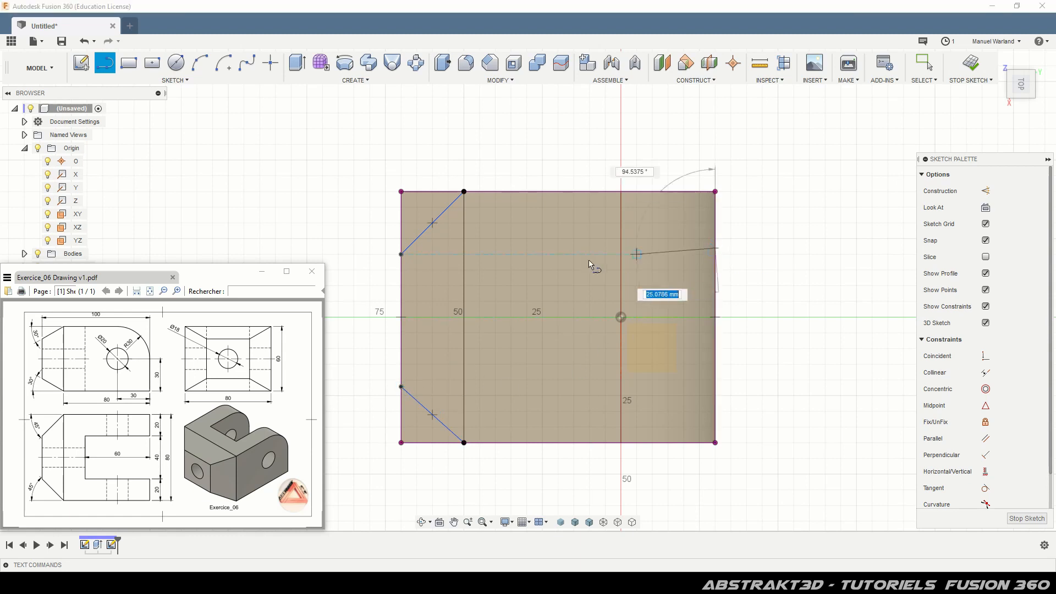
pyautogui.click(536, 248)
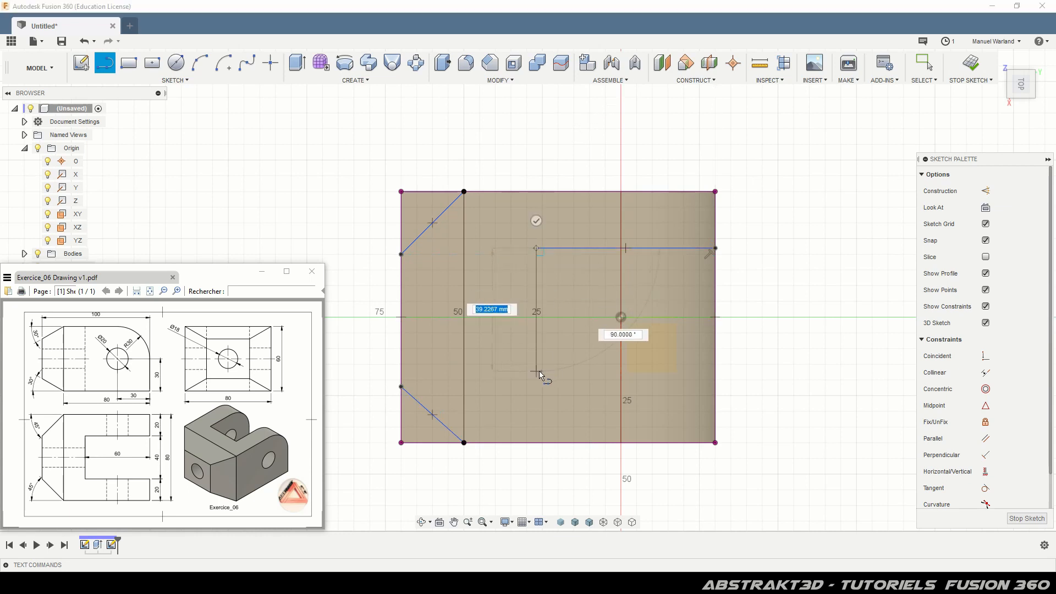
pyautogui.click(537, 371)
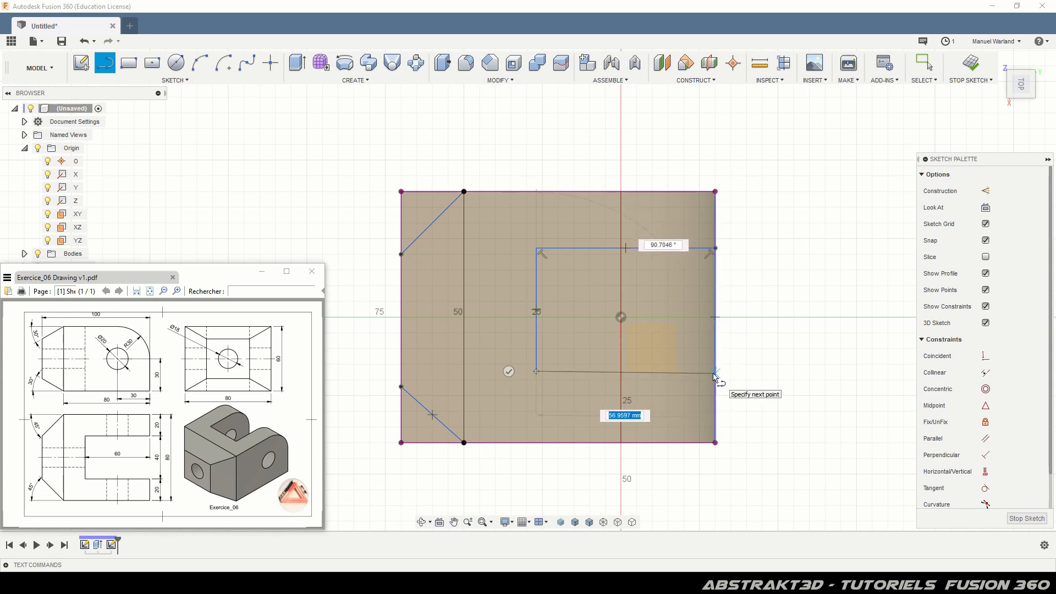
pyautogui.press('Tab')
pyautogui.write('90')
pyautogui.press('Tab')
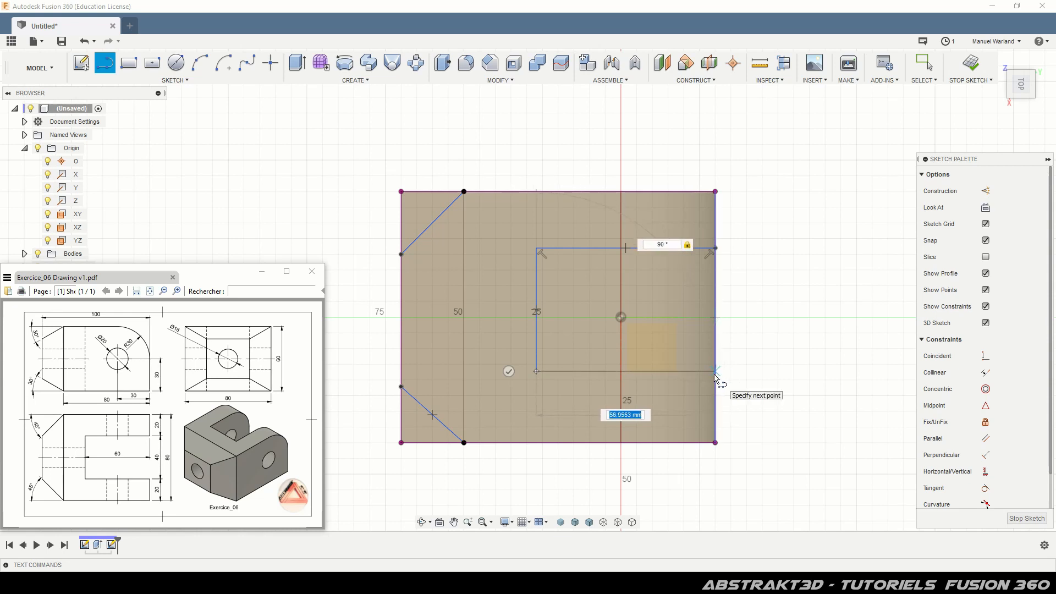
pyautogui.click(718, 376)
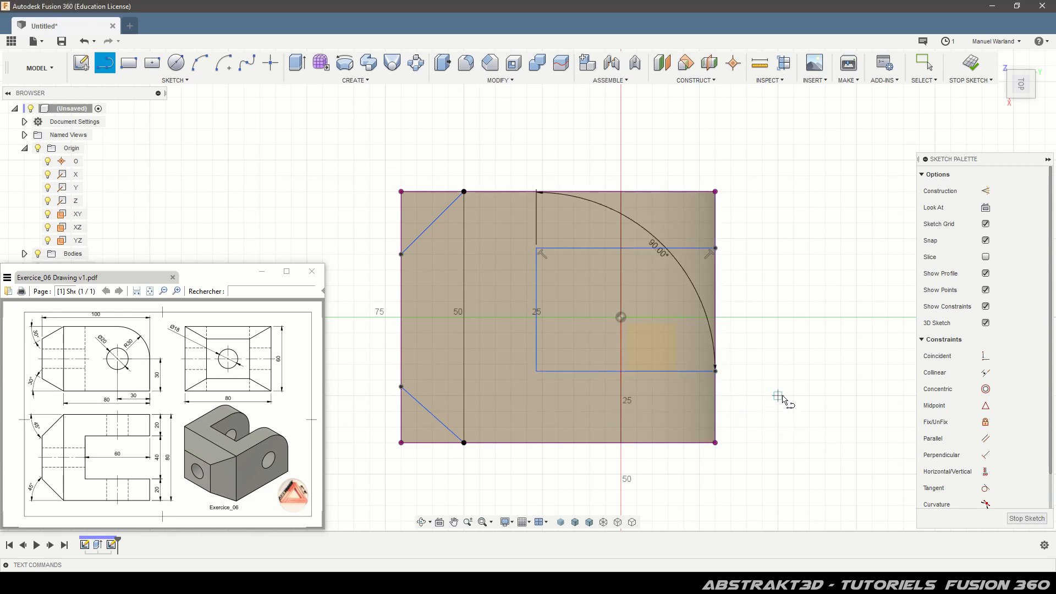
pyautogui.press('Escape')
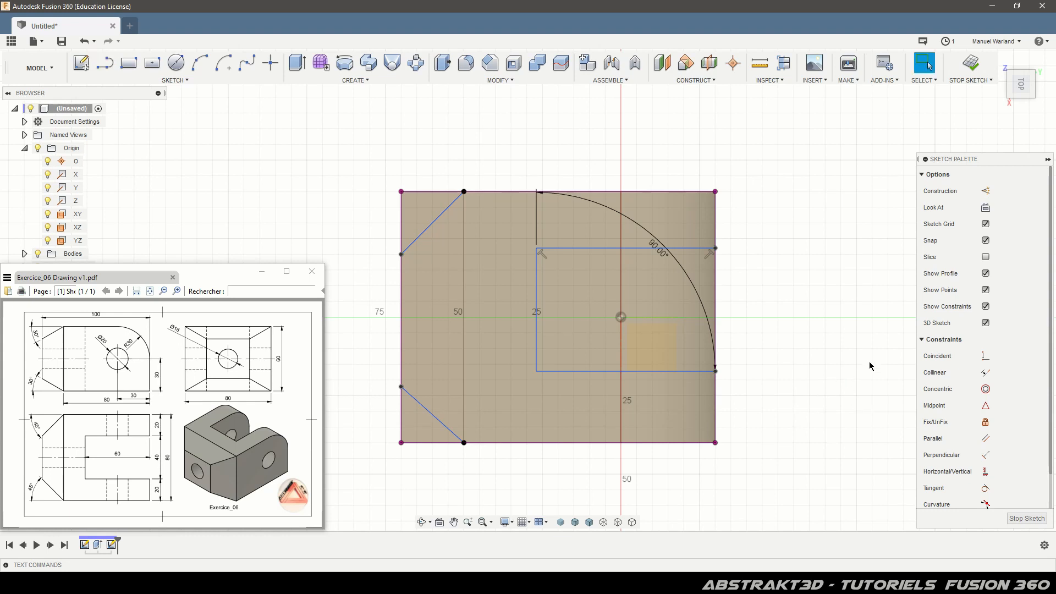
pyautogui.moveTo(667, 253); pyautogui.dragTo(559, 361)
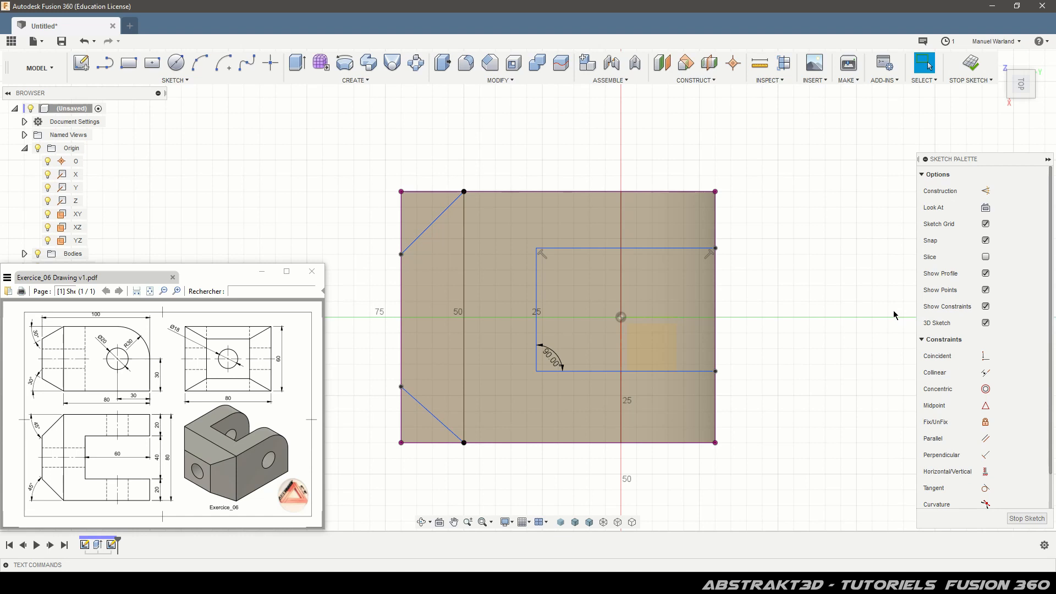
# Dimension the slot's upper side 20 mm from the body's upper edge
pyautogui.press('d')
pyautogui.click(663, 248)
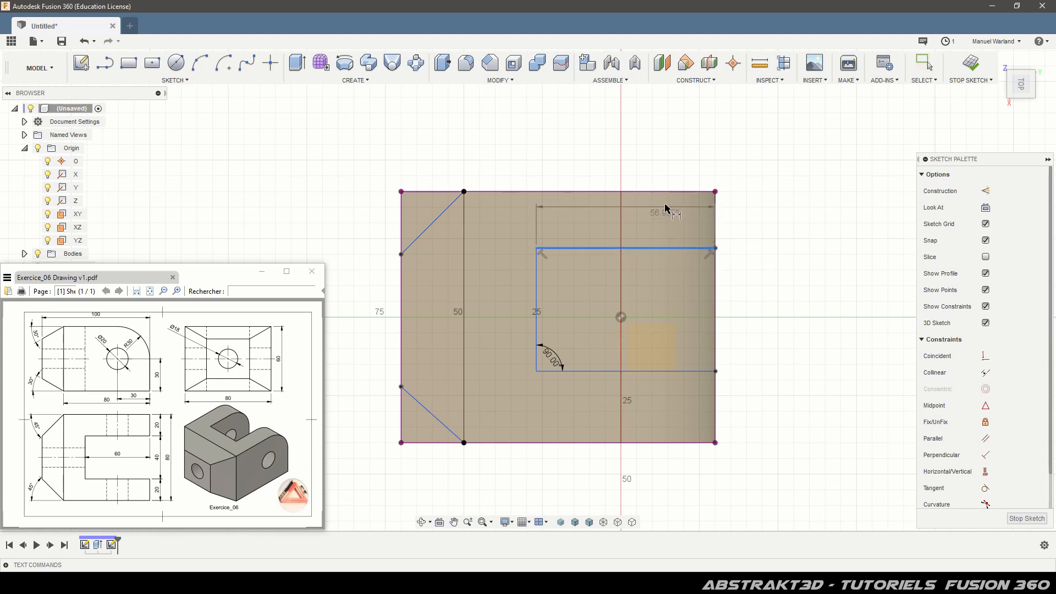
pyautogui.click(668, 192)
pyautogui.click(763, 223)
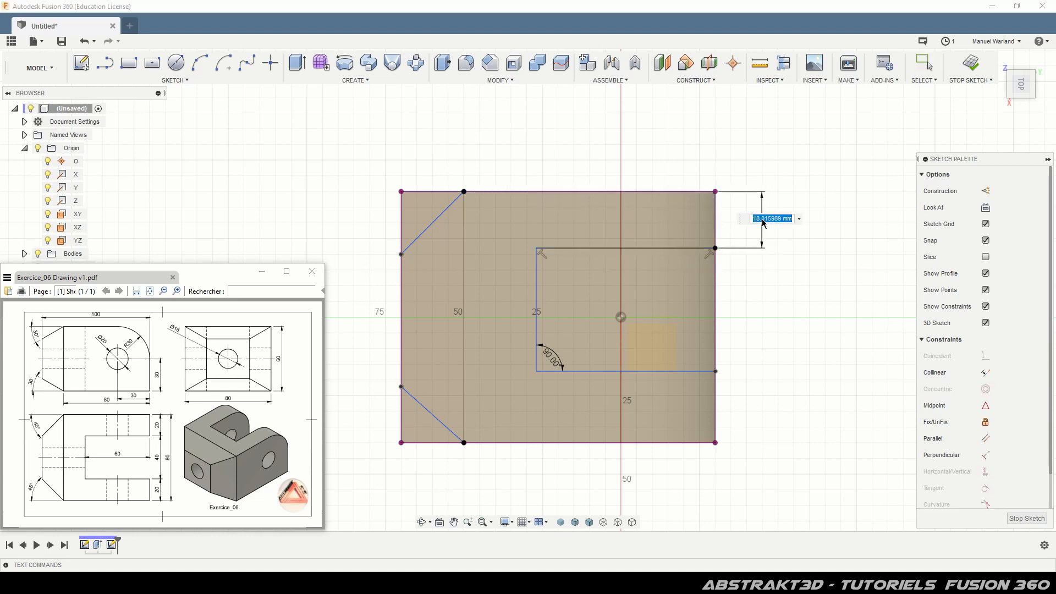
pyautogui.write('20')
pyautogui.press('Return')
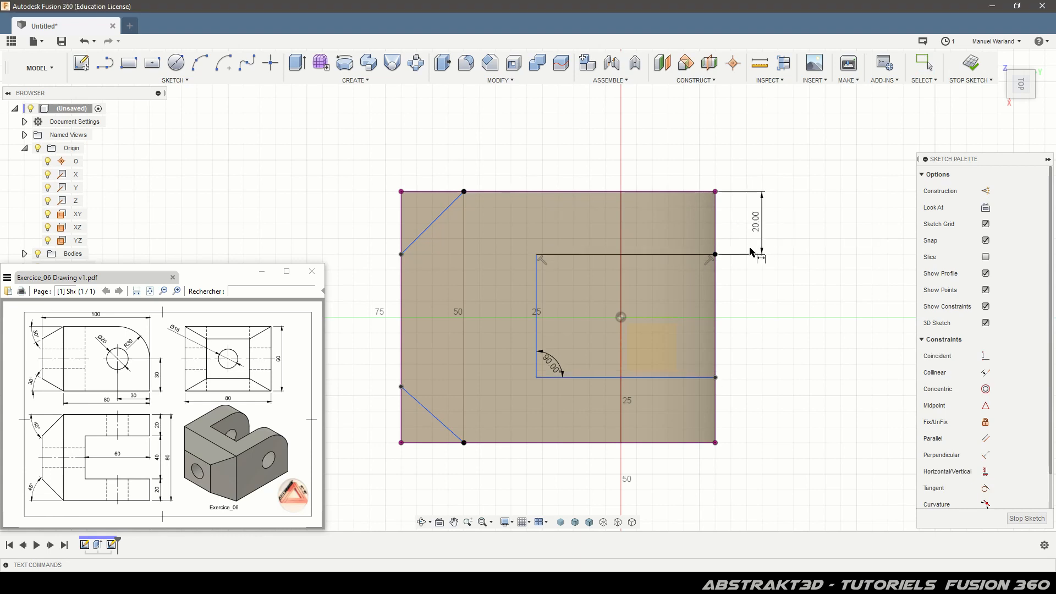
# Dimension the slot's lower side 20 mm from the body's lower edge
pyautogui.click(686, 379)
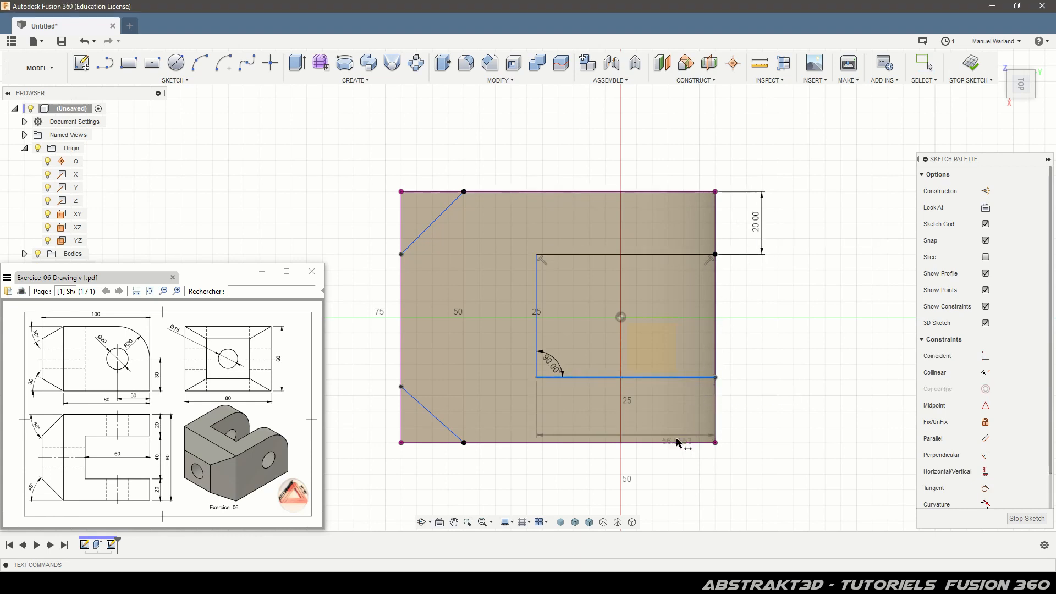
pyautogui.click(688, 442)
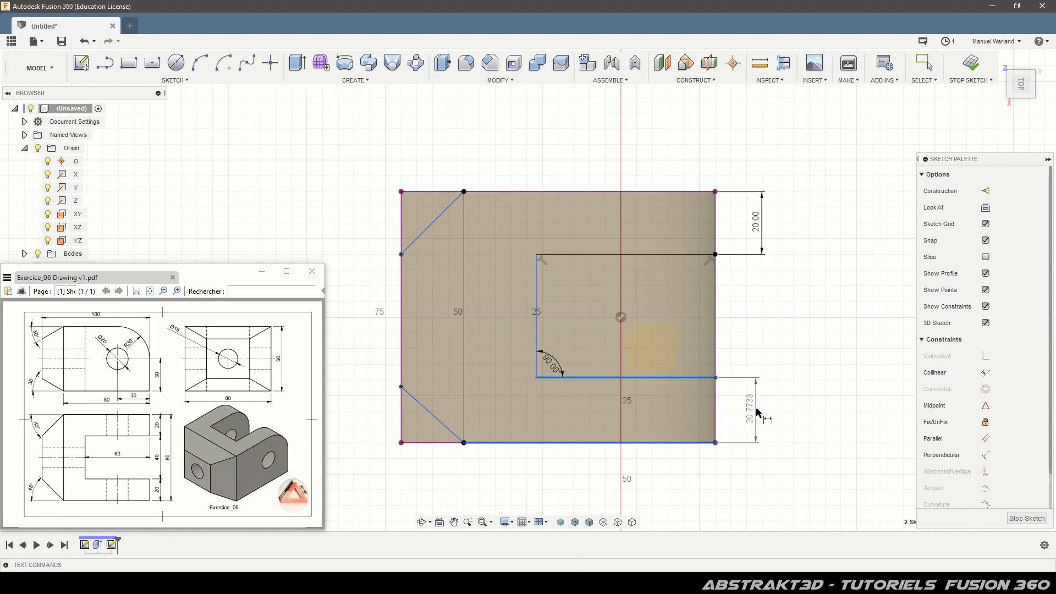
pyautogui.click(757, 411)
pyautogui.write('20')
pyautogui.press('Return')
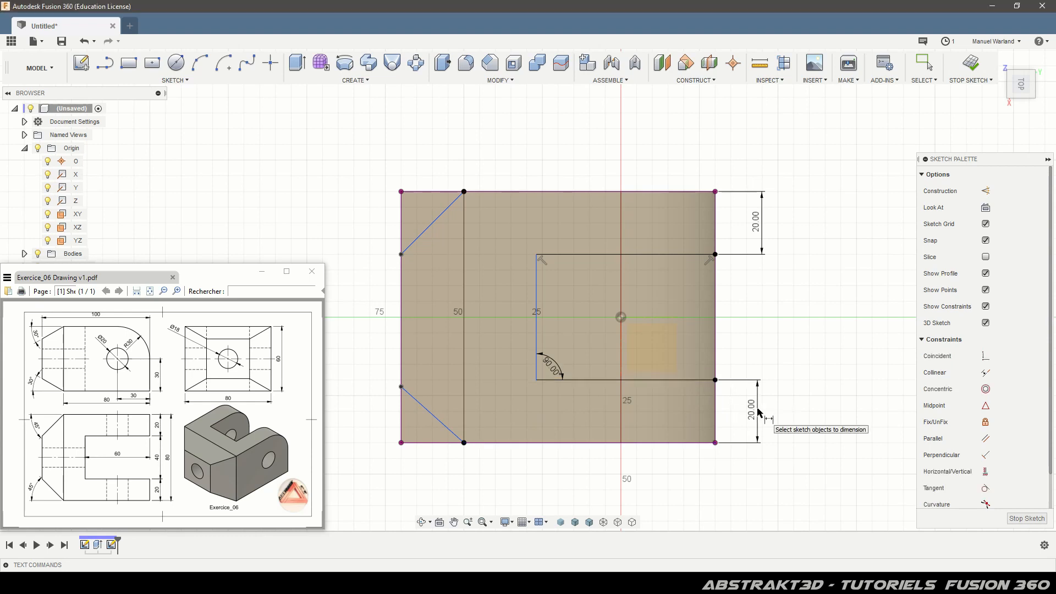
# Dimension the slot's depth as 60 mm from the rounded end's edge
pyautogui.click(537, 334)
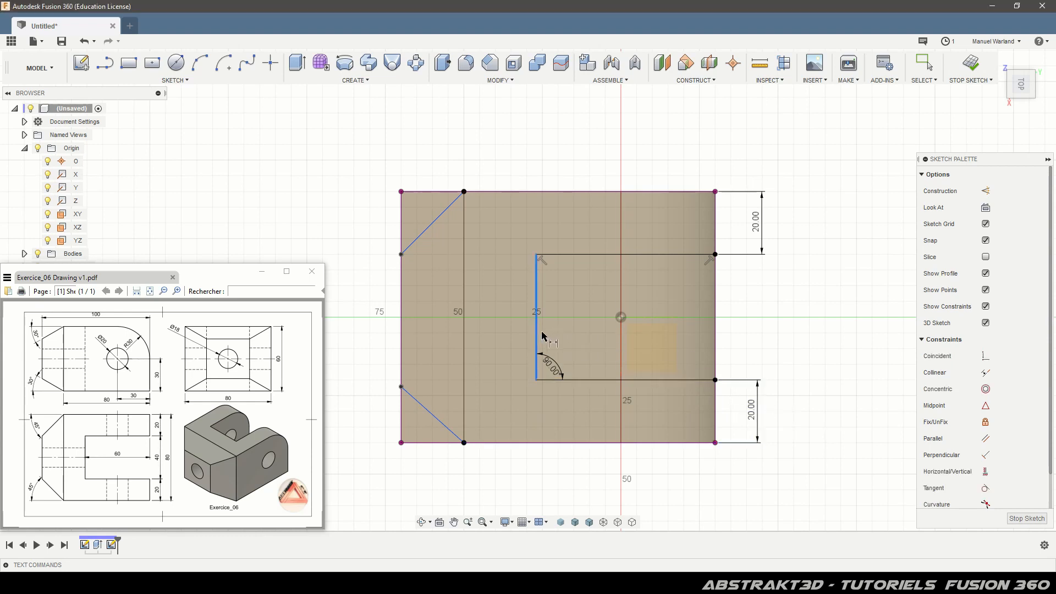
pyautogui.click(718, 350)
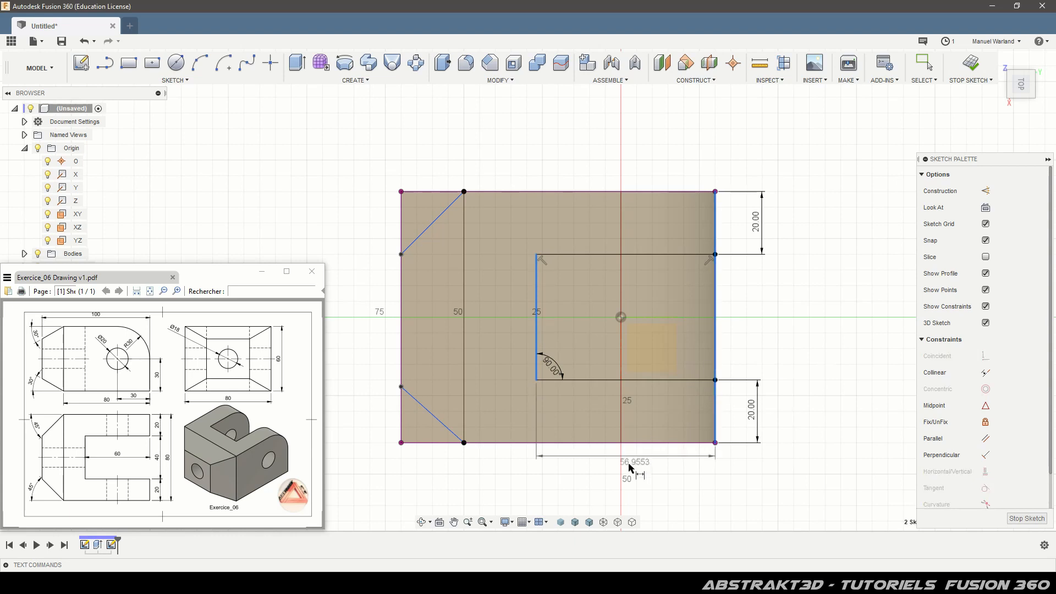
pyautogui.click(651, 478)
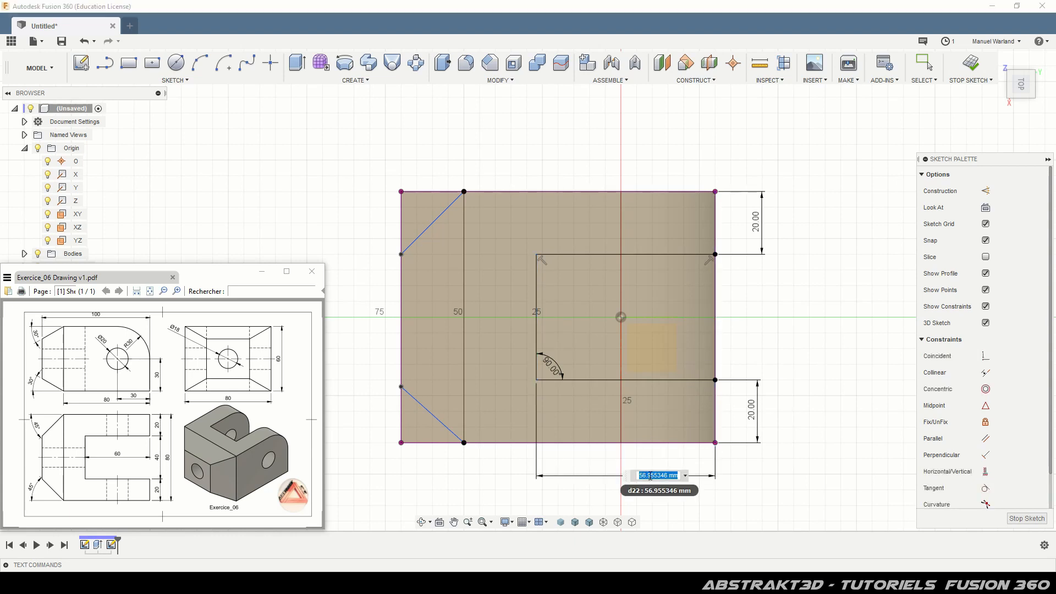
pyautogui.write('60')
pyautogui.press('Return')
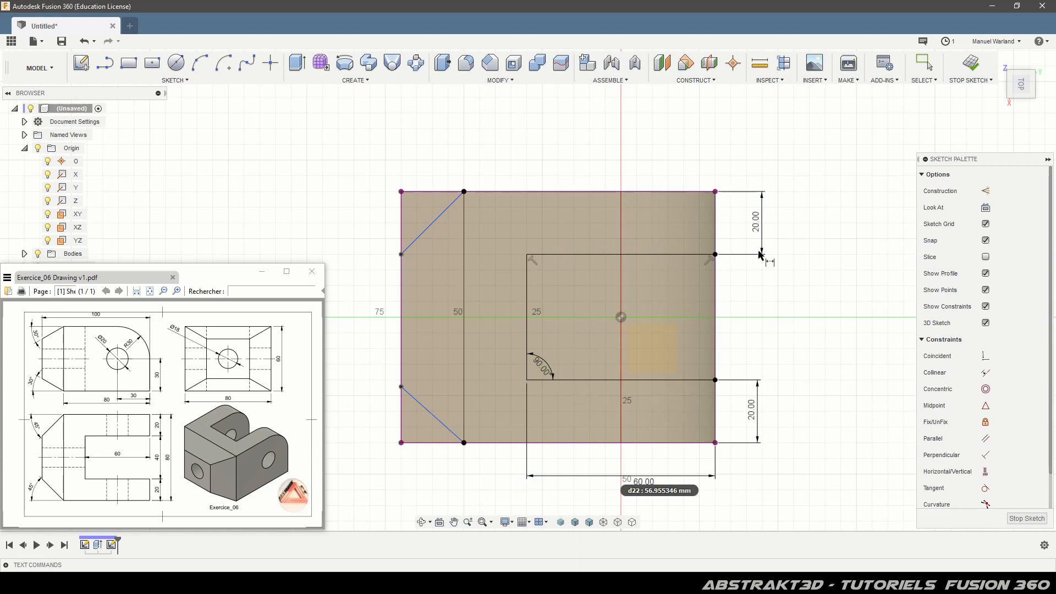
# Dimension both corner diagonals at 45° to the body's upper and lower edges
pyautogui.click(455, 199)
pyautogui.click(454, 192)
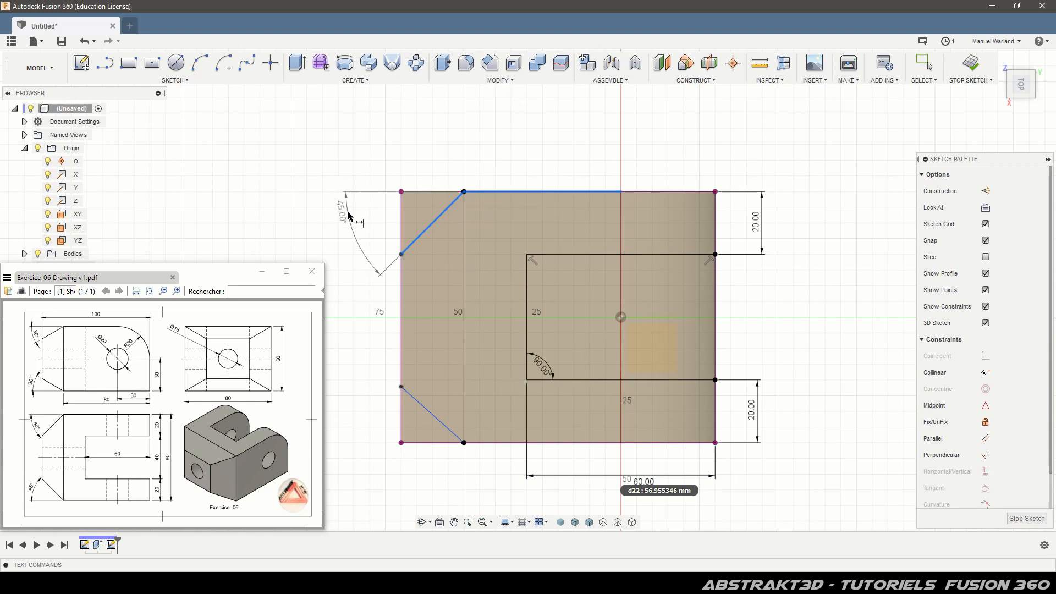
pyautogui.click(364, 227)
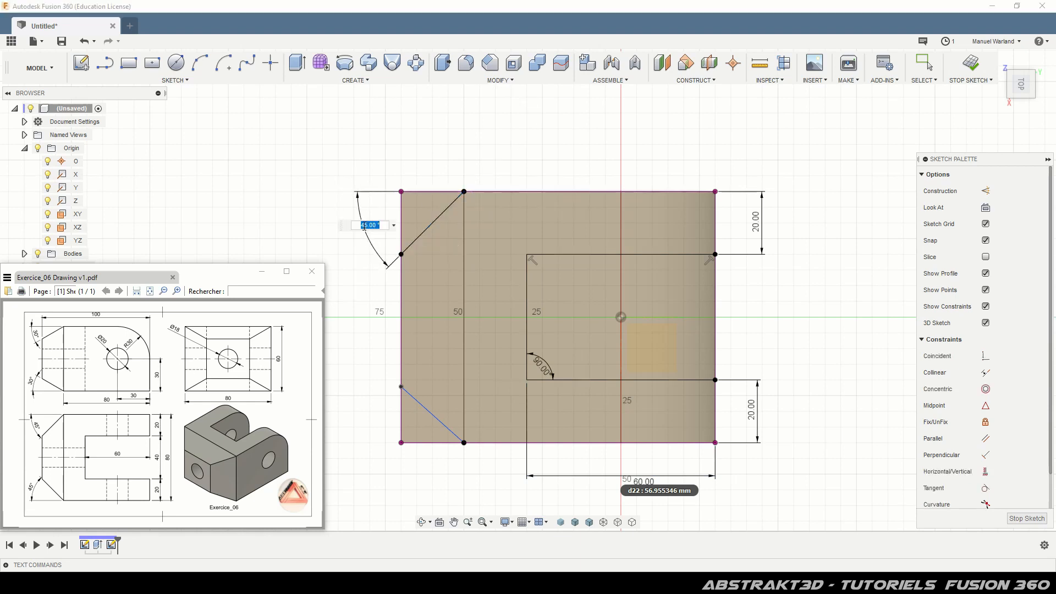
pyautogui.press('Return')
pyautogui.click(440, 423)
pyautogui.click(484, 443)
pyautogui.click(372, 412)
pyautogui.write('45')
pyautogui.press('Return')
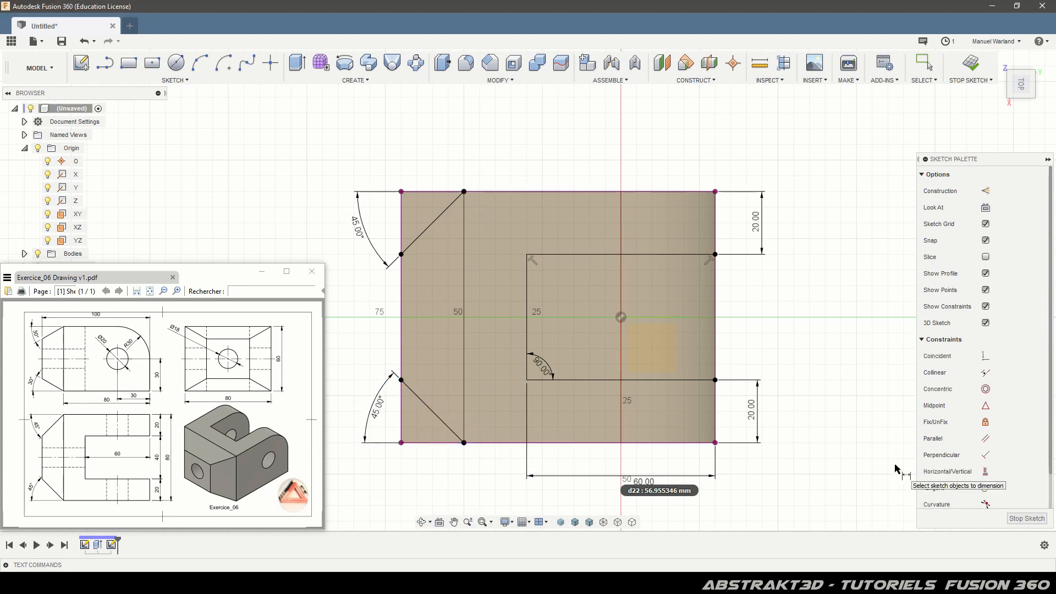
pyautogui.click(924, 63)
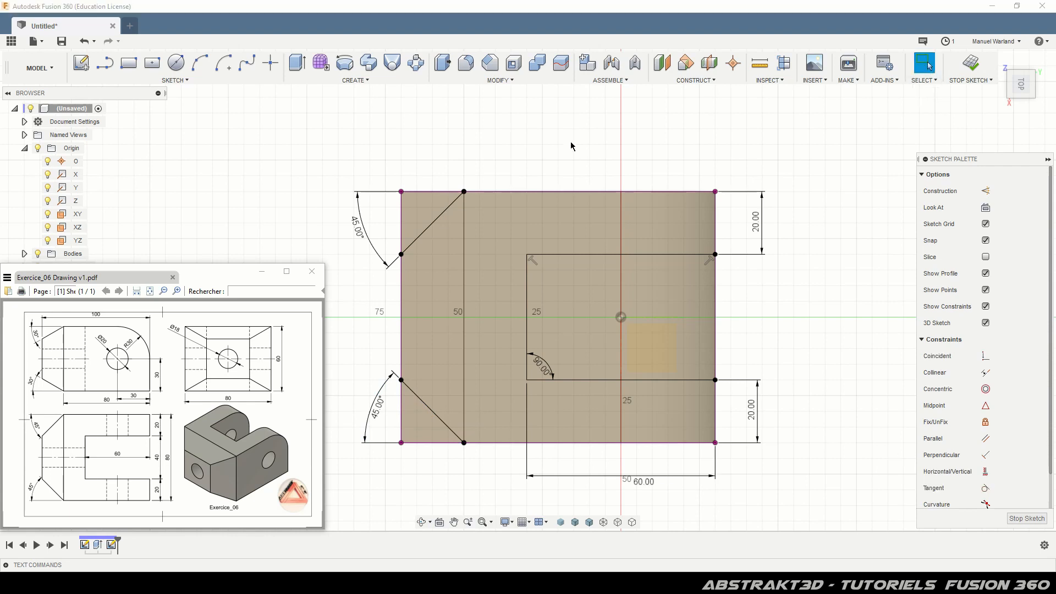
pyautogui.click(426, 204)
pyautogui.click(431, 417)
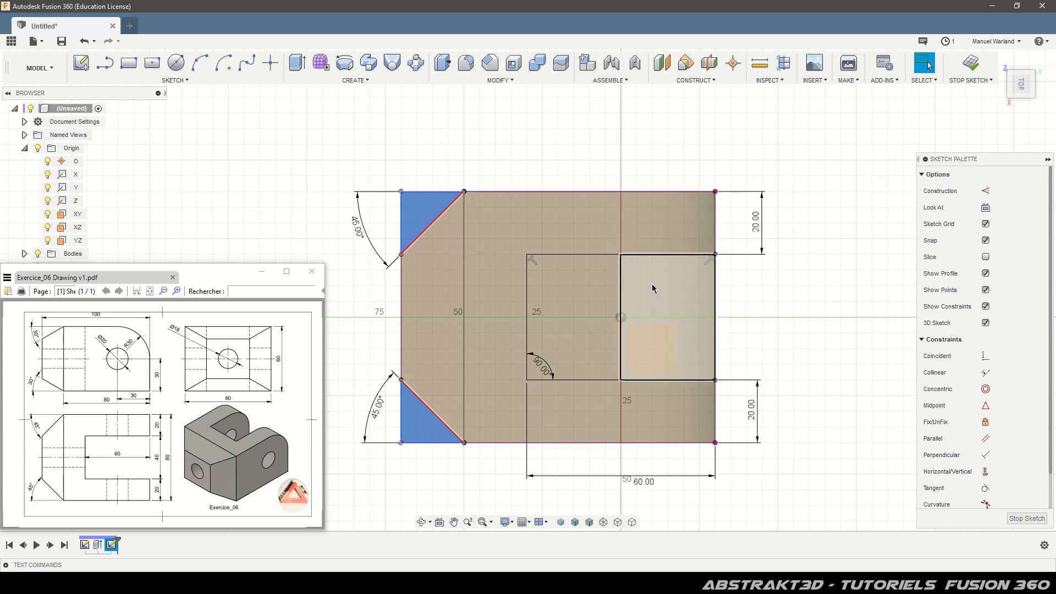
pyautogui.click(663, 324)
pyautogui.click(574, 314)
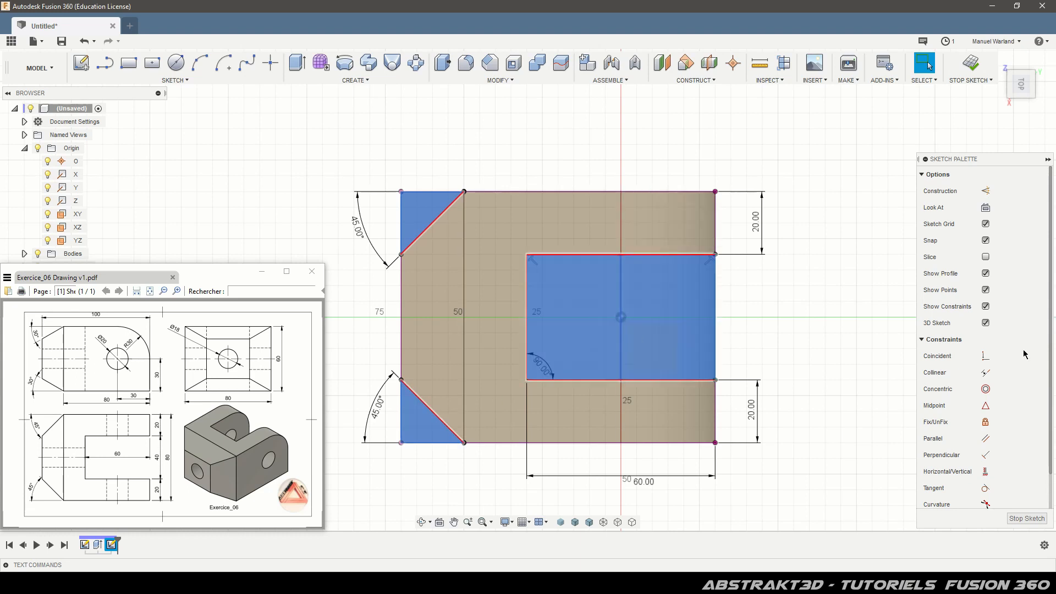
pyautogui.click(877, 405)
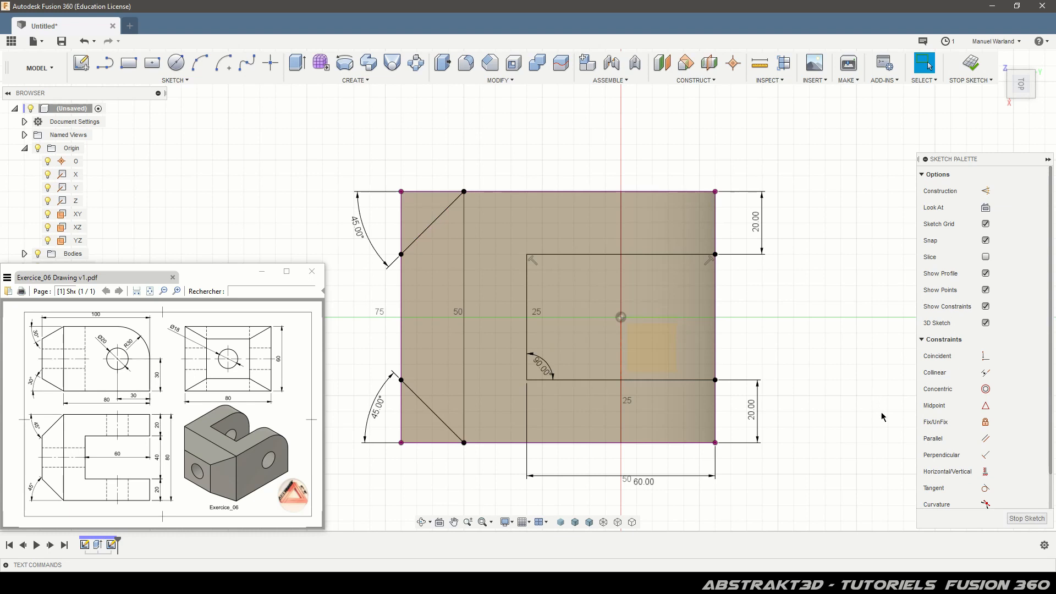
# Finish the sketch and extrude-cut both slot regions and the two corner triangles through the body with the extent set to All
pyautogui.click(1027, 518)
pyautogui.keyDown('shift'); pyautogui.moveTo(818, 439); pyautogui.dragTo(840, 391, button='middle'); pyautogui.keyUp('shift')
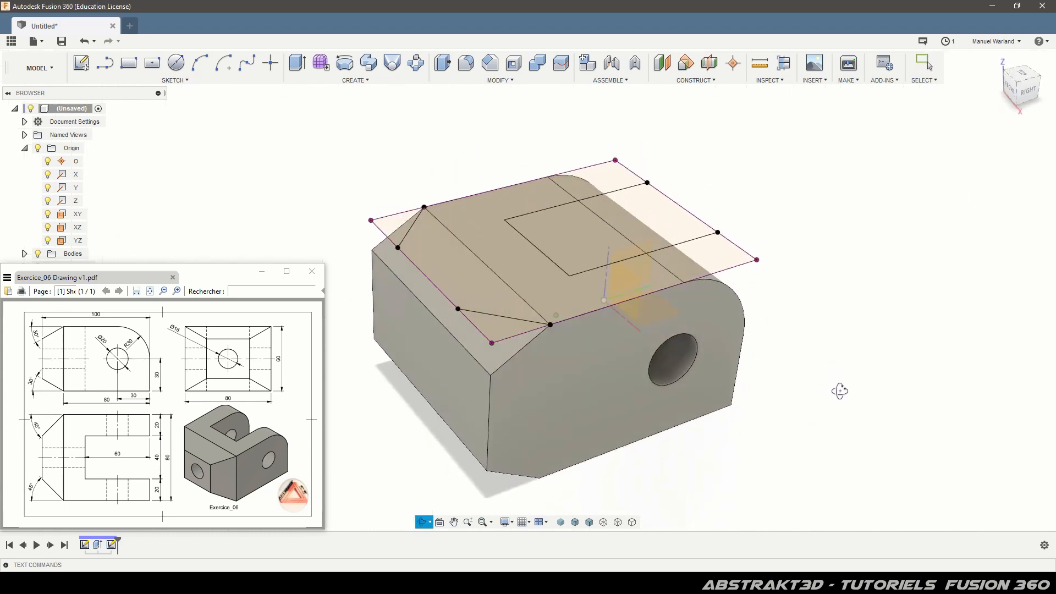
pyautogui.click(638, 230)
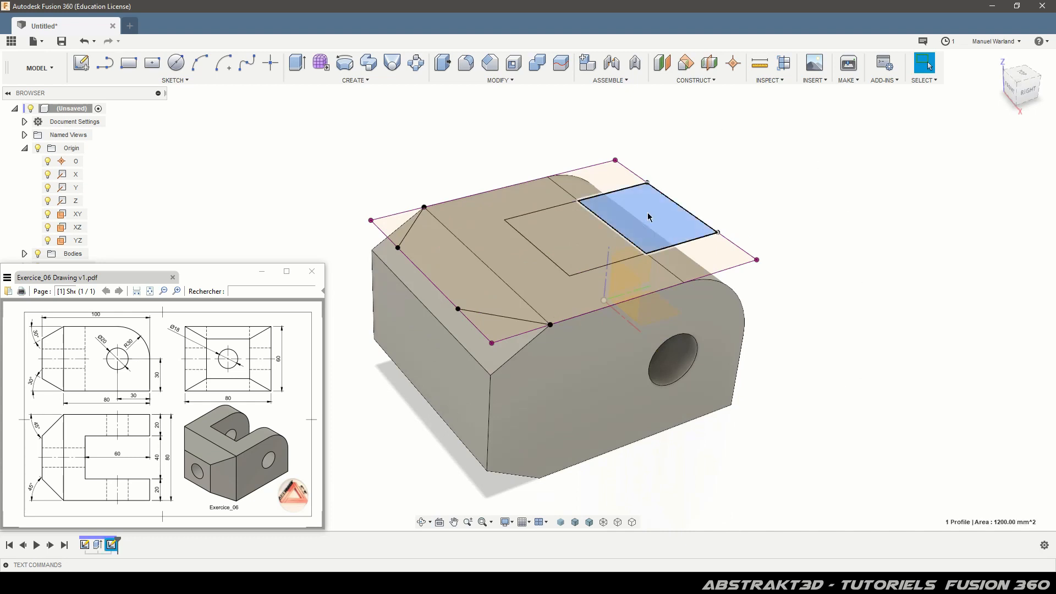
pyautogui.keyDown('ctrl'); pyautogui.click(550, 237); pyautogui.keyUp('ctrl')
pyautogui.keyDown('ctrl'); pyautogui.click(394, 225); pyautogui.keyUp('ctrl')
pyautogui.keyDown('ctrl'); pyautogui.click(494, 328); pyautogui.keyUp('ctrl')
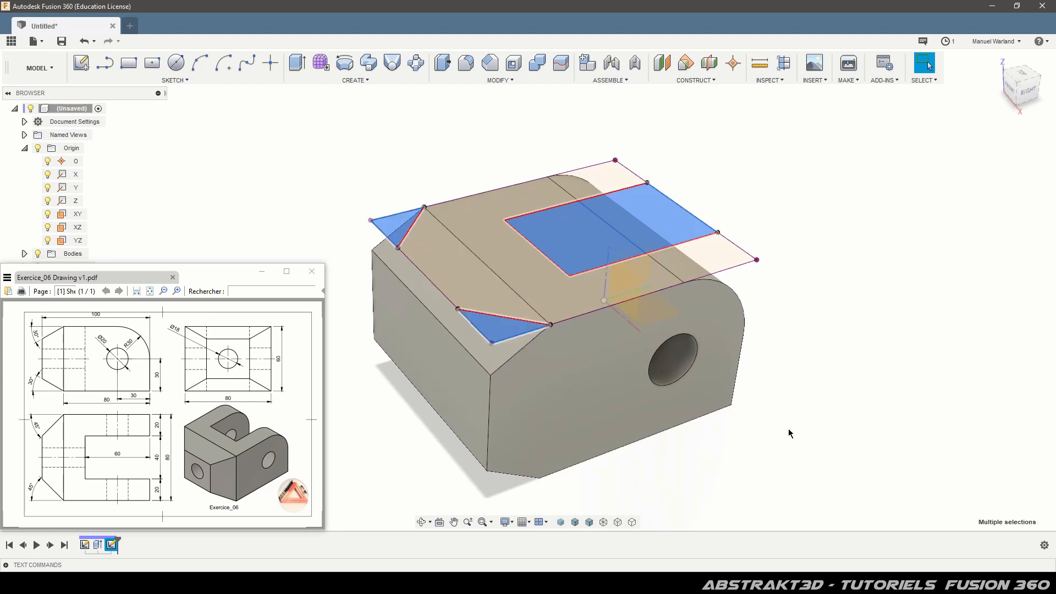
pyautogui.press('e')
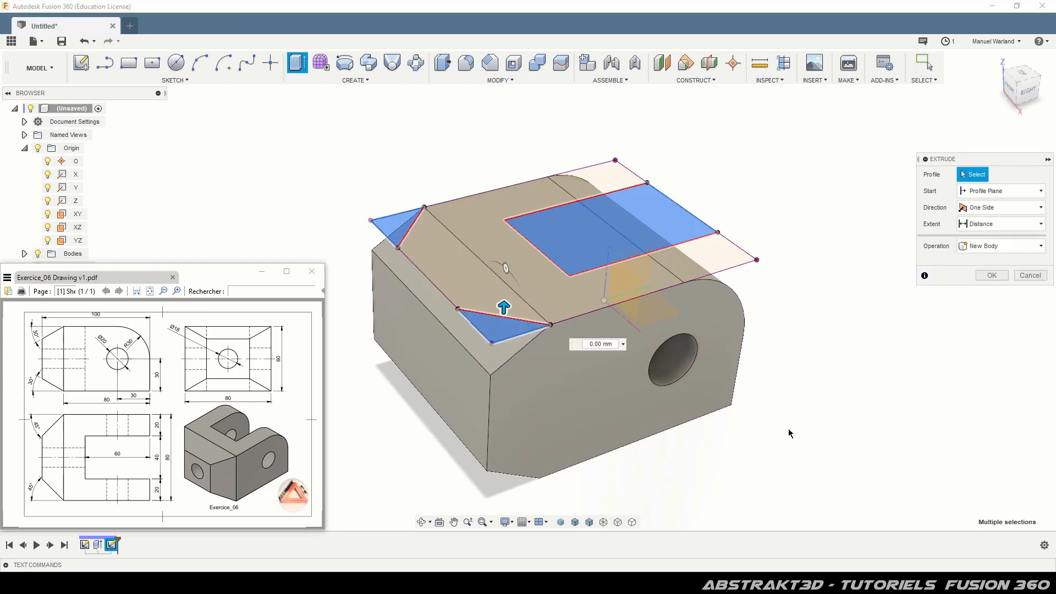
pyautogui.moveTo(502, 351); pyautogui.dragTo(495, 501)
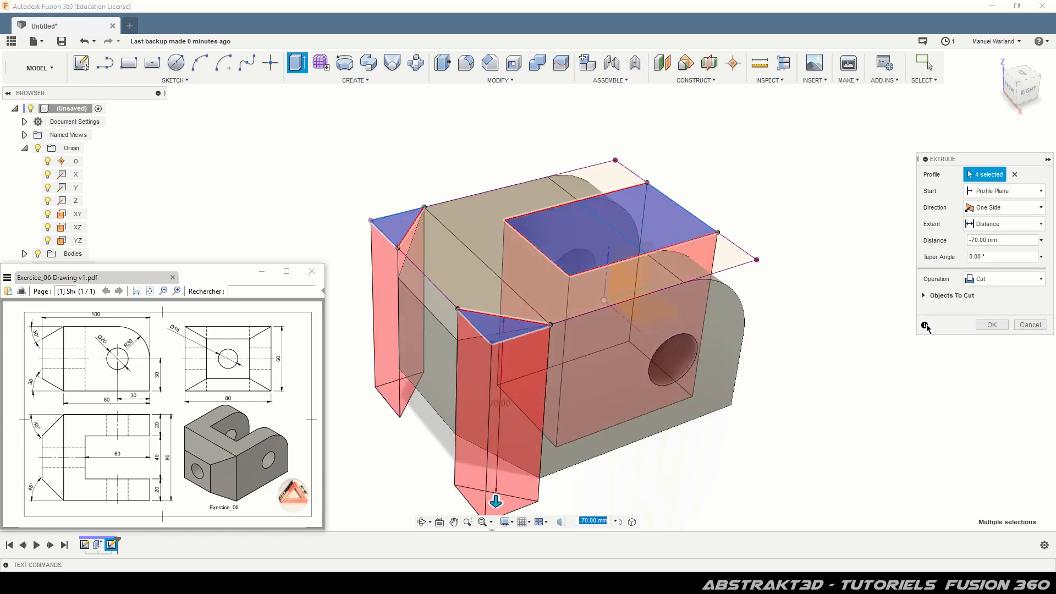
pyautogui.click(1009, 224)
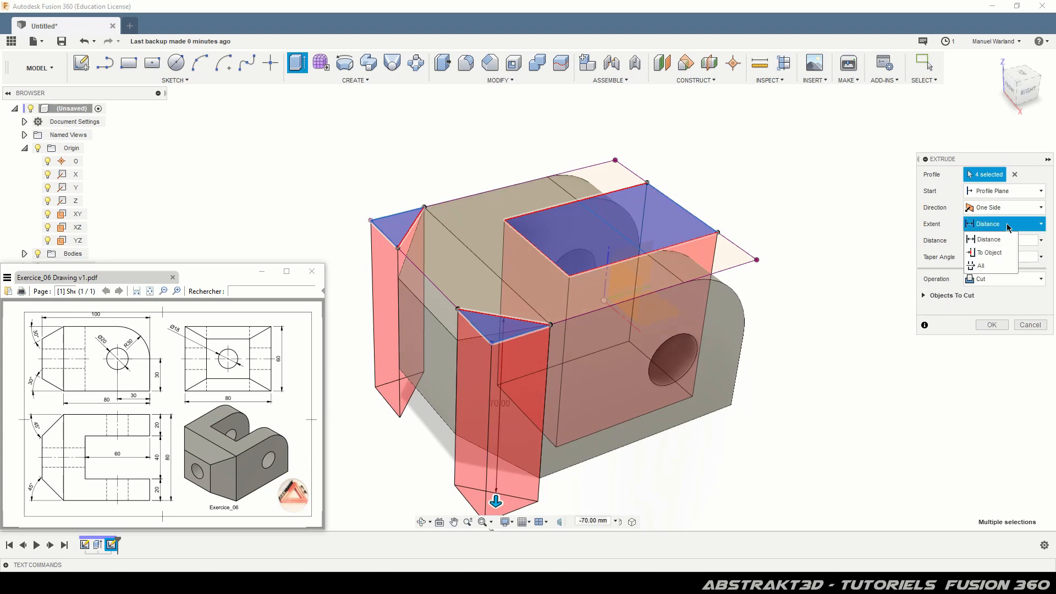
pyautogui.click(995, 266)
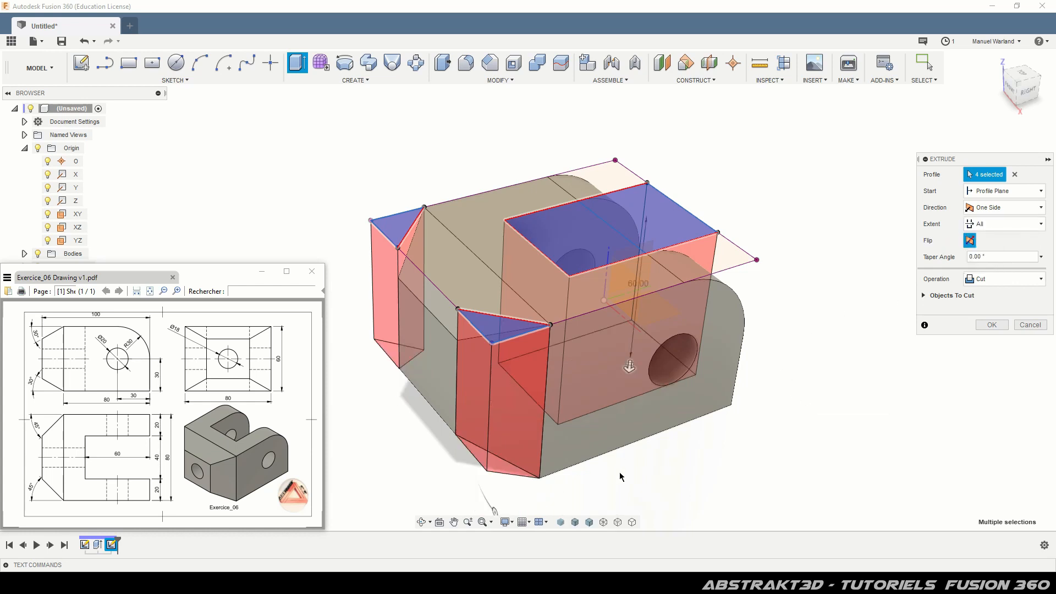
pyautogui.moveTo(697, 483)
pyautogui.keyDown('shift'); pyautogui.mouseDown(button='middle')
pyautogui.moveTo(688, 437)
pyautogui.moveTo(696, 400)
pyautogui.moveTo(699, 471)
pyautogui.mouseUp(button='middle'); pyautogui.keyUp('shift')
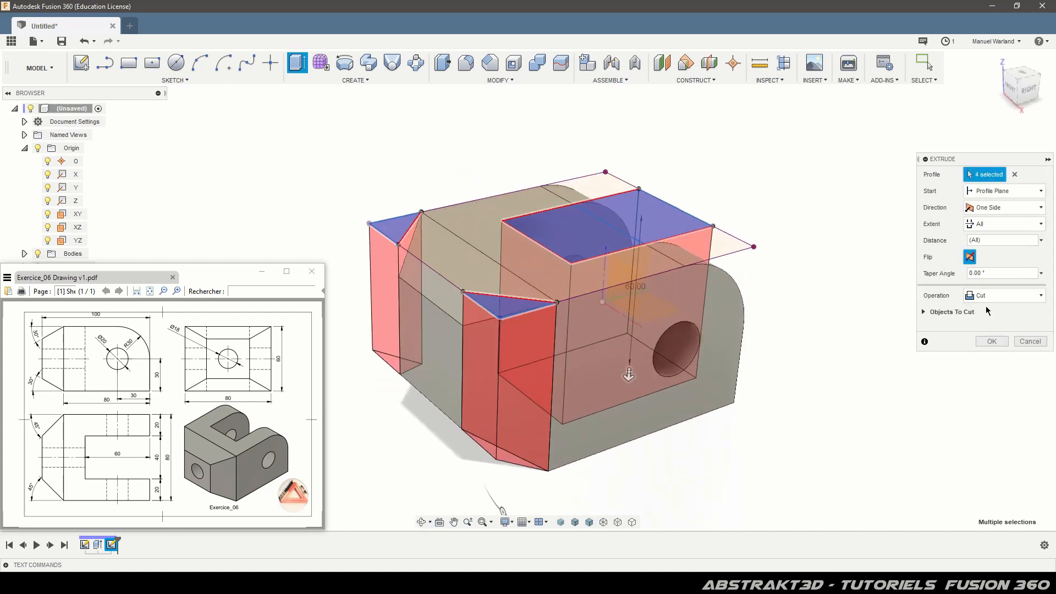
pyautogui.click(992, 342)
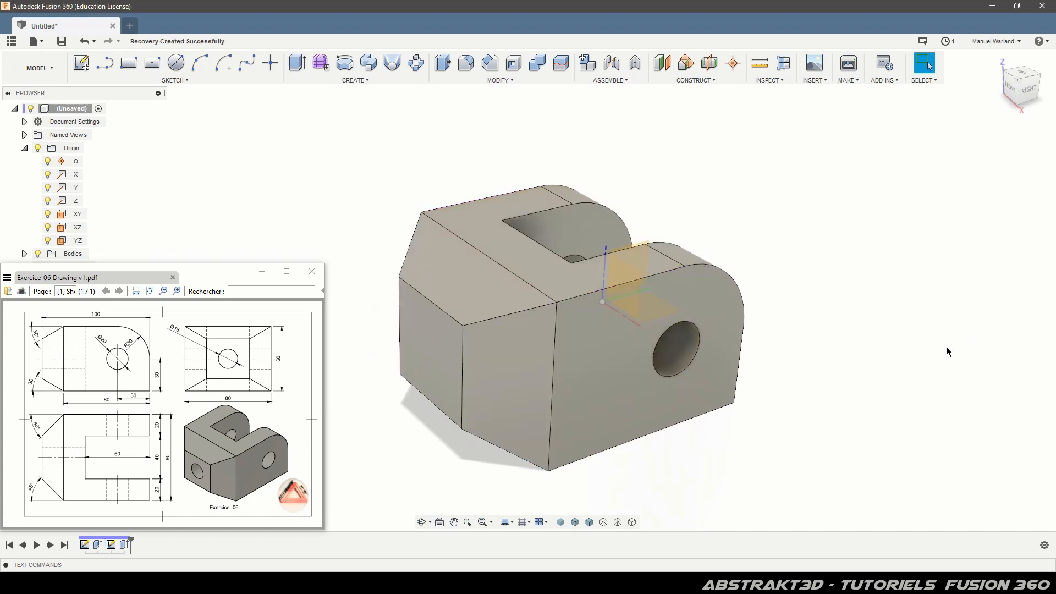
# Place a simple hole at the centre of the small flat end face between the angled faces, with the reference drawing out of the way
pyautogui.moveTo(787, 431)
pyautogui.keyDown('shift'); pyautogui.mouseDown(button='middle')
pyautogui.moveTo(807, 421)
pyautogui.moveTo(724, 411)
pyautogui.moveTo(678, 433)
pyautogui.moveTo(787, 403)
pyautogui.moveTo(804, 418)
pyautogui.moveTo(809, 452)
pyautogui.moveTo(787, 428)
pyautogui.moveTo(799, 418)
pyautogui.moveTo(799, 431)
pyautogui.mouseUp(button='middle'); pyautogui.keyUp('shift')
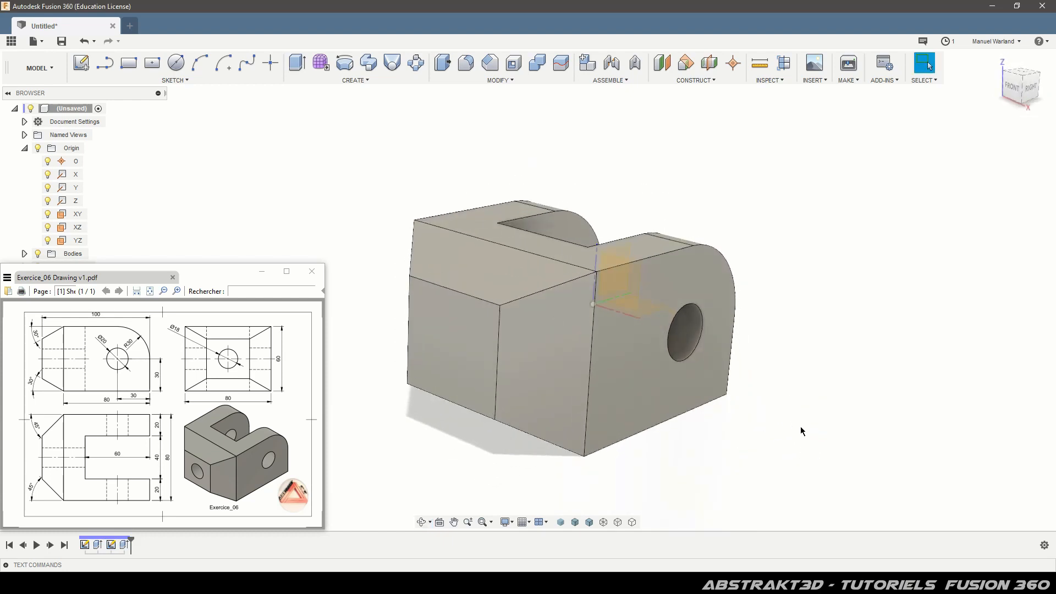
pyautogui.click(464, 347)
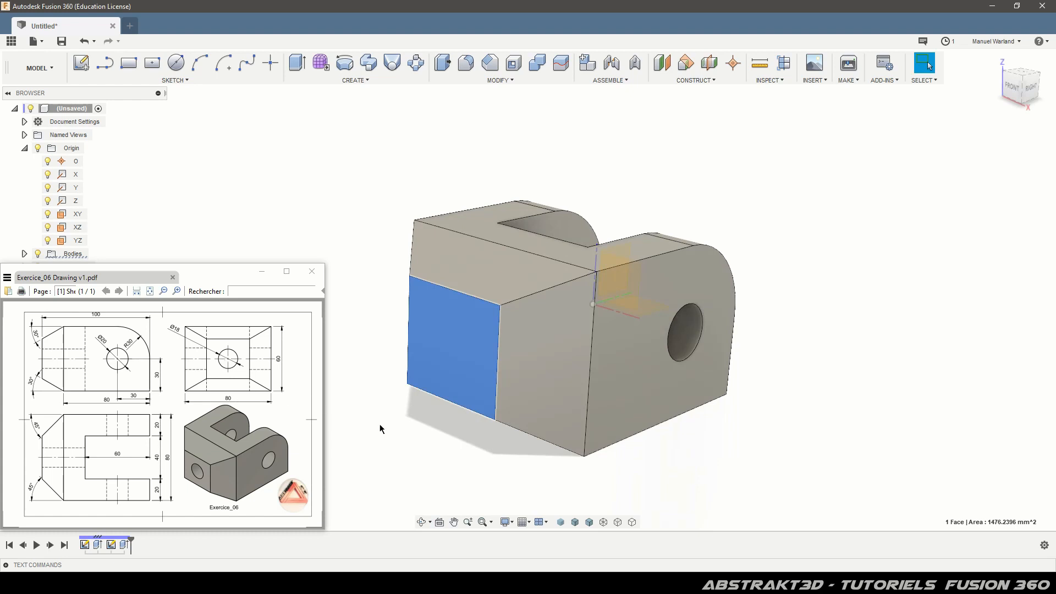
pyautogui.click(393, 430)
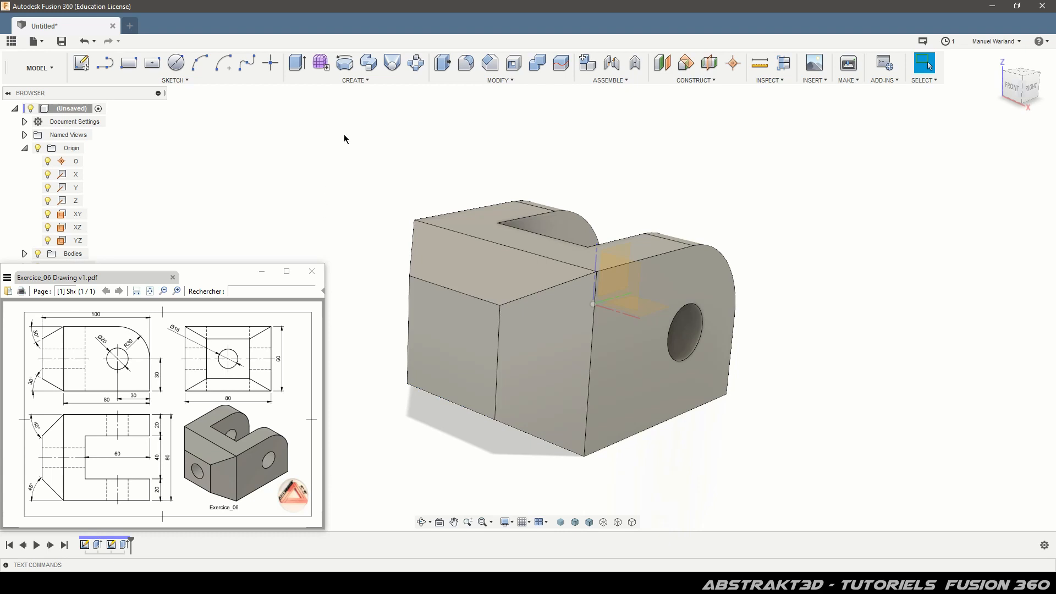
pyautogui.click(355, 80)
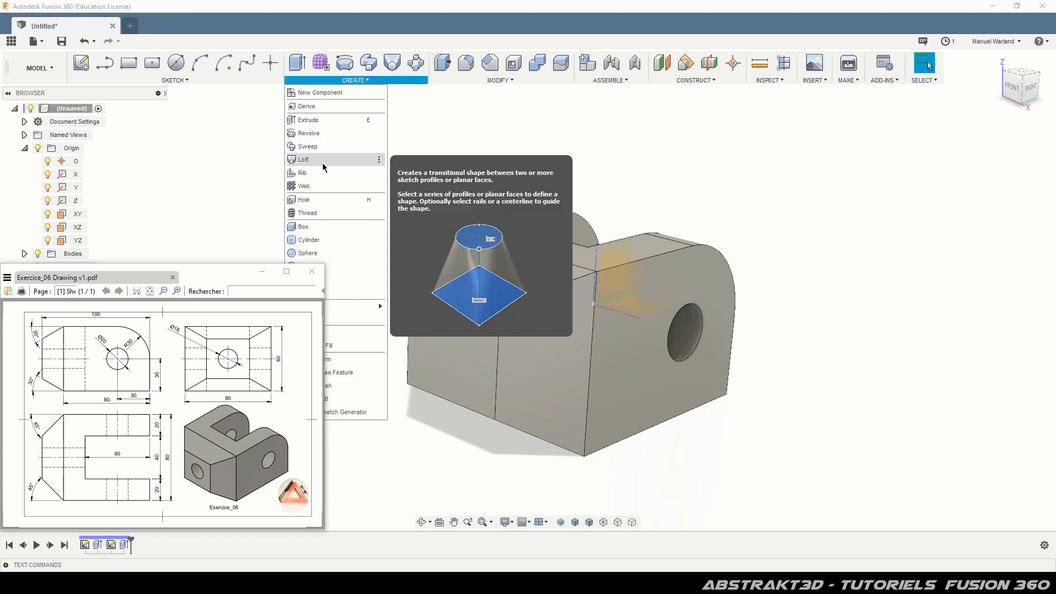
pyautogui.click(264, 273)
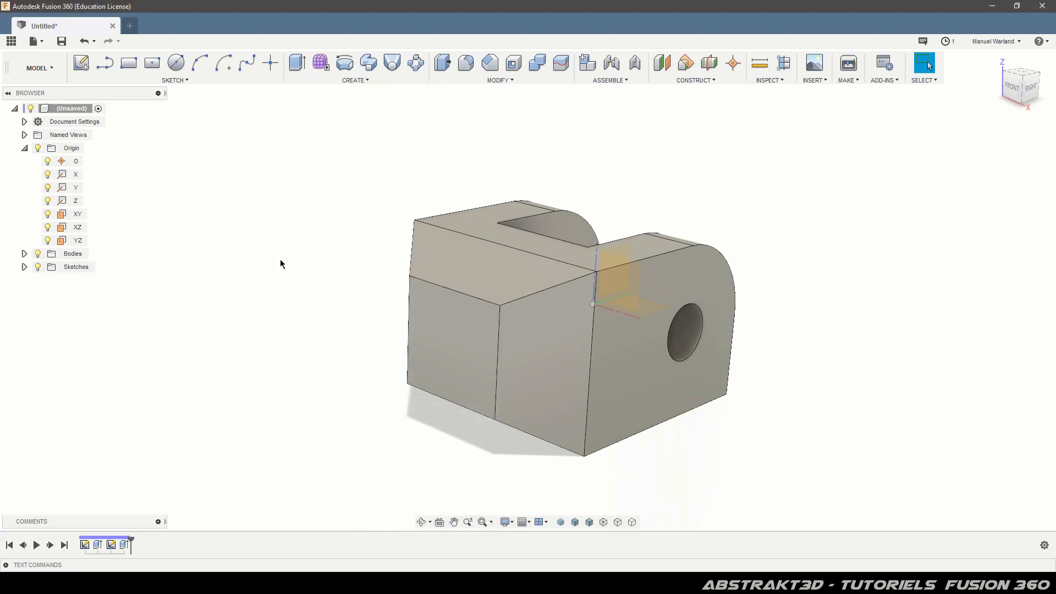
pyautogui.click(350, 80)
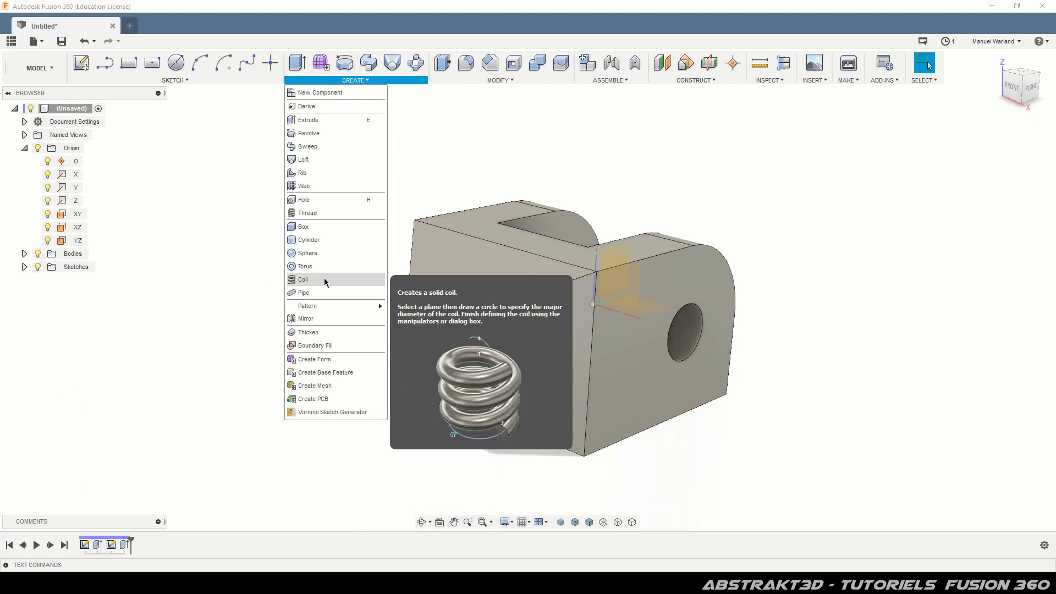
pyautogui.click(313, 202)
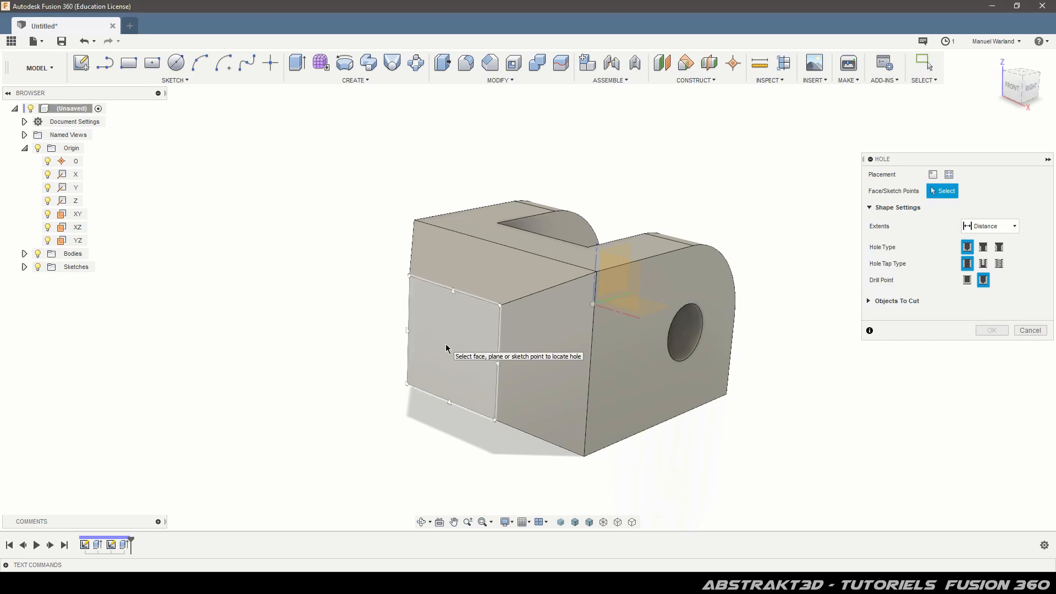
pyautogui.click(446, 344)
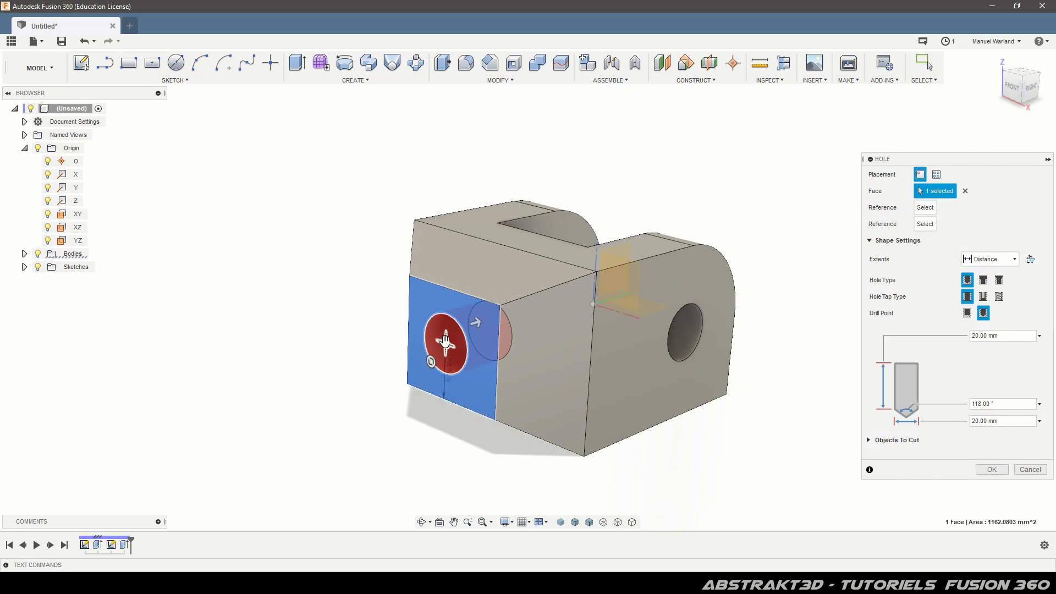
pyautogui.moveTo(441, 336)
pyautogui.mouseDown()
pyautogui.moveTo(476, 365)
pyautogui.moveTo(443, 349)
pyautogui.moveTo(465, 360)
pyautogui.moveTo(452, 359)
pyautogui.moveTo(463, 361)
pyautogui.moveTo(452, 346)
pyautogui.mouseUp()
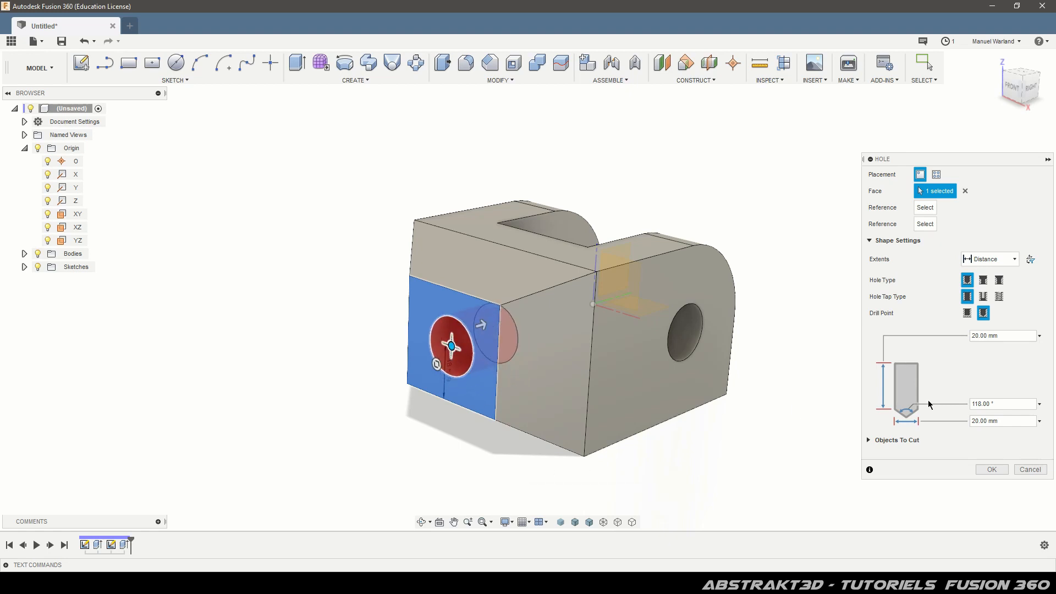
# Set the hole diameter to 18 mm and its extent to All, and create the hole
pyautogui.click(1010, 421)
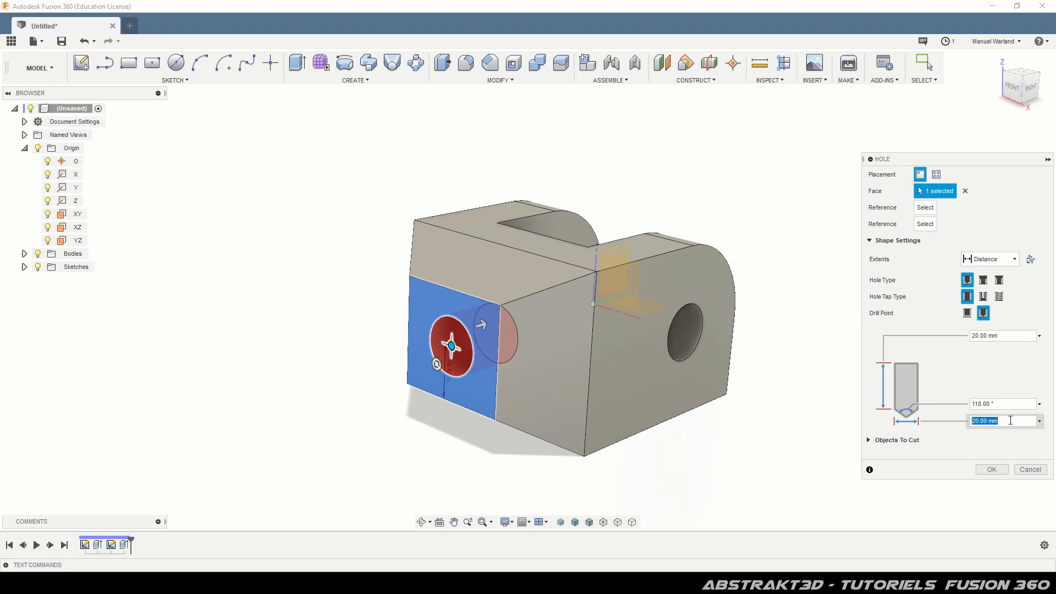
pyautogui.write('18')
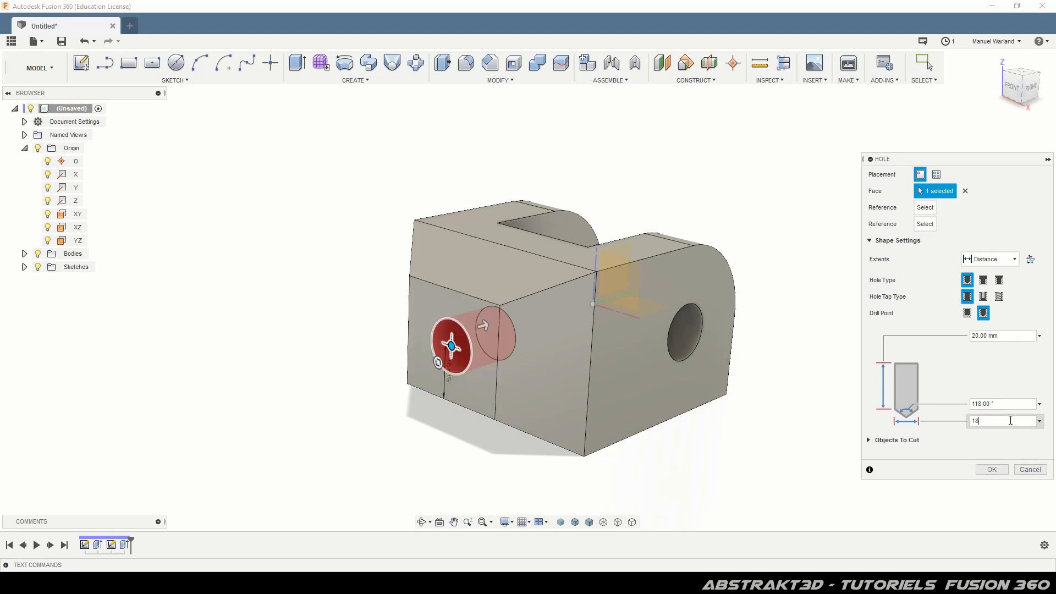
pyautogui.click(998, 260)
pyautogui.click(982, 302)
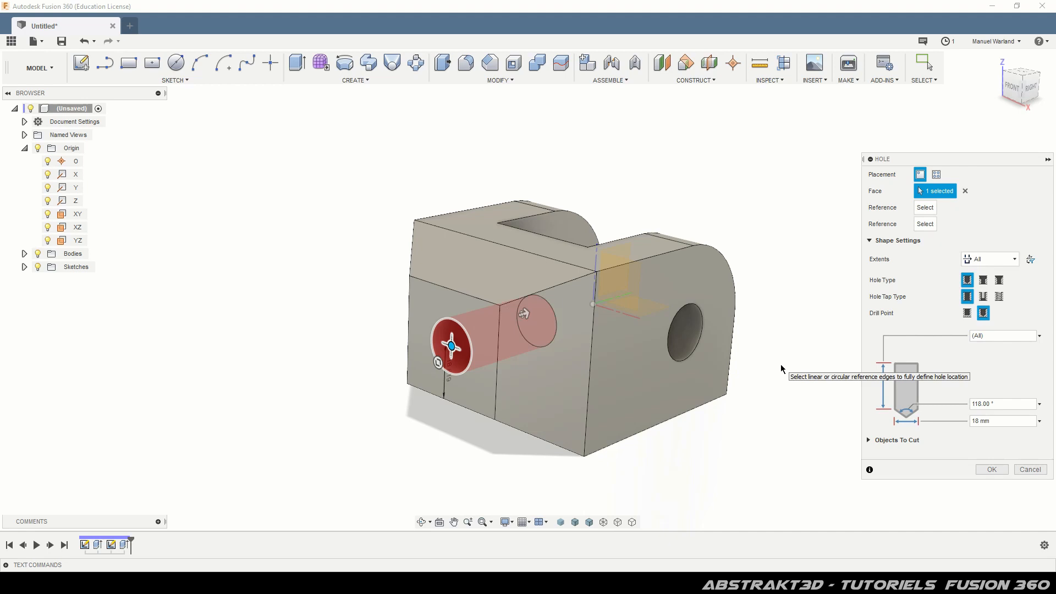
pyautogui.moveTo(781, 364)
pyautogui.keyDown('shift'); pyautogui.mouseDown(button='middle')
pyautogui.moveTo(679, 405)
pyautogui.moveTo(746, 372)
pyautogui.moveTo(790, 365)
pyautogui.moveTo(790, 374)
pyautogui.mouseUp(button='middle'); pyautogui.keyUp('shift')
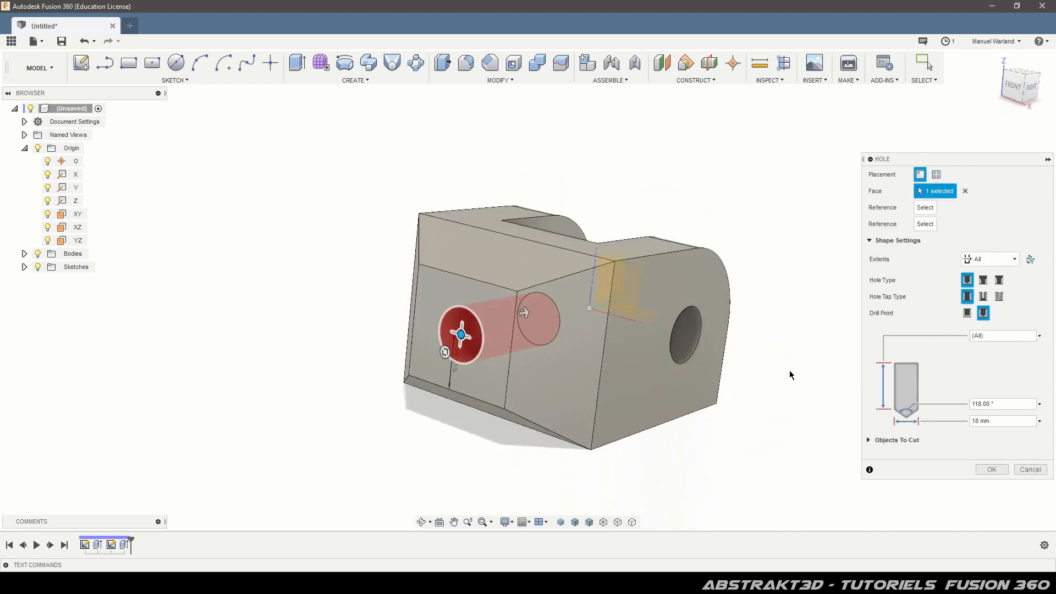
pyautogui.click(993, 469)
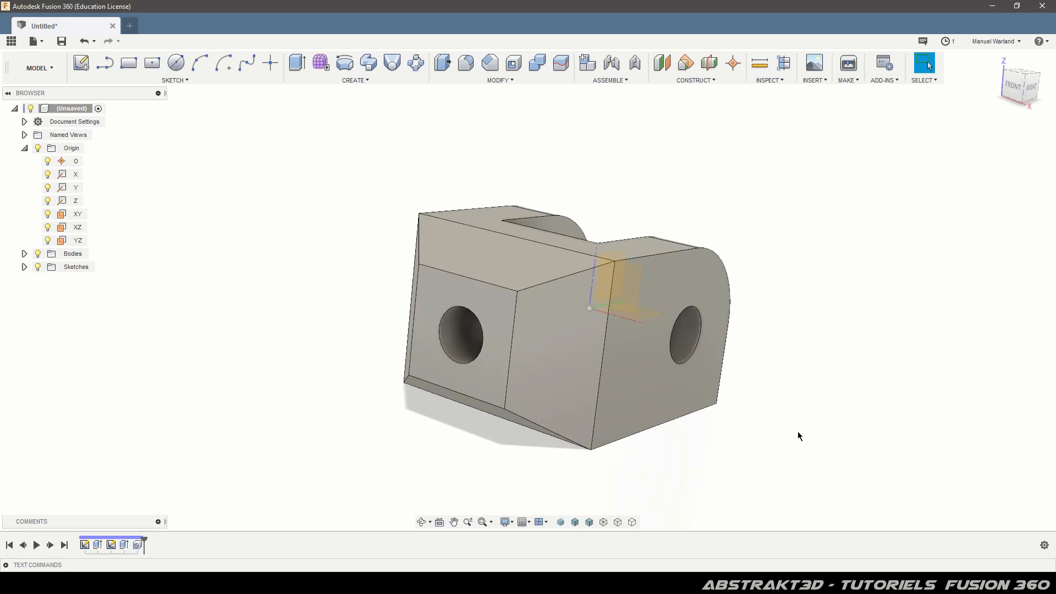
pyautogui.keyDown('shift'); pyautogui.moveTo(738, 438); pyautogui.dragTo(379, 507, button='middle'); pyautogui.keyUp('shift')
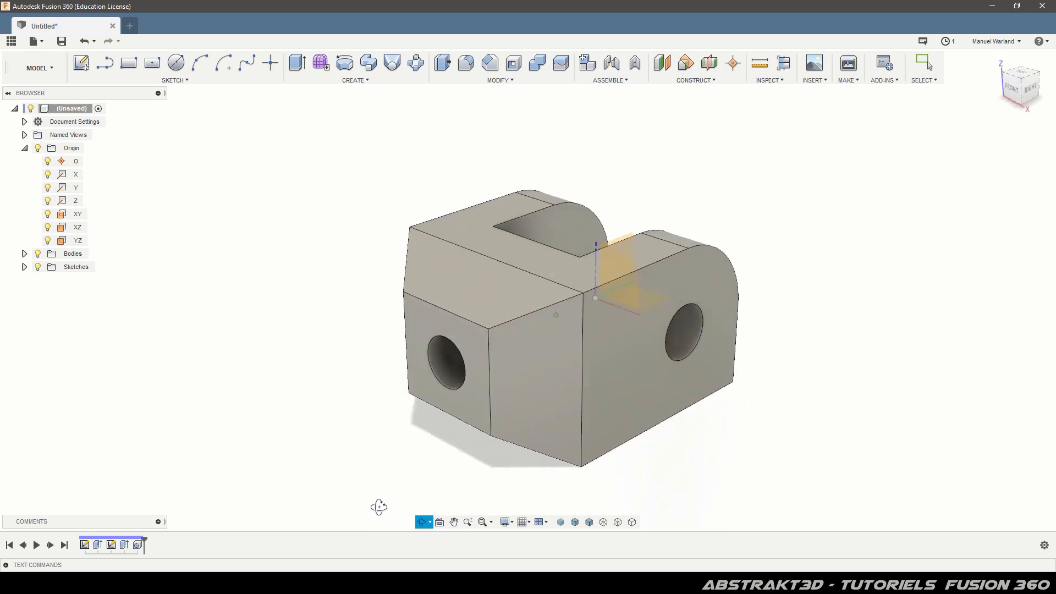
pyautogui.scroll(-1, 805, 400)
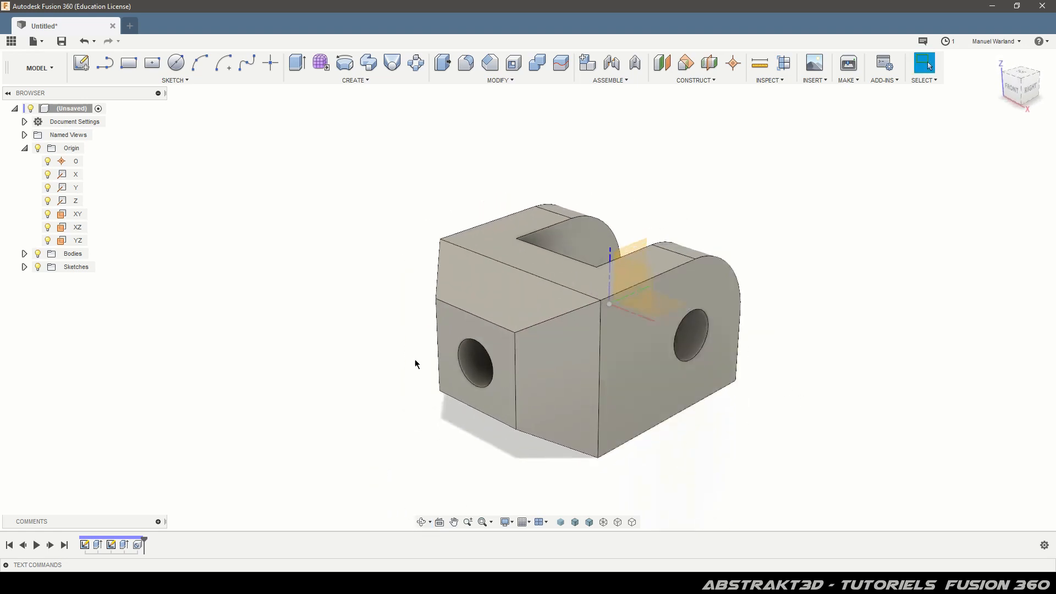